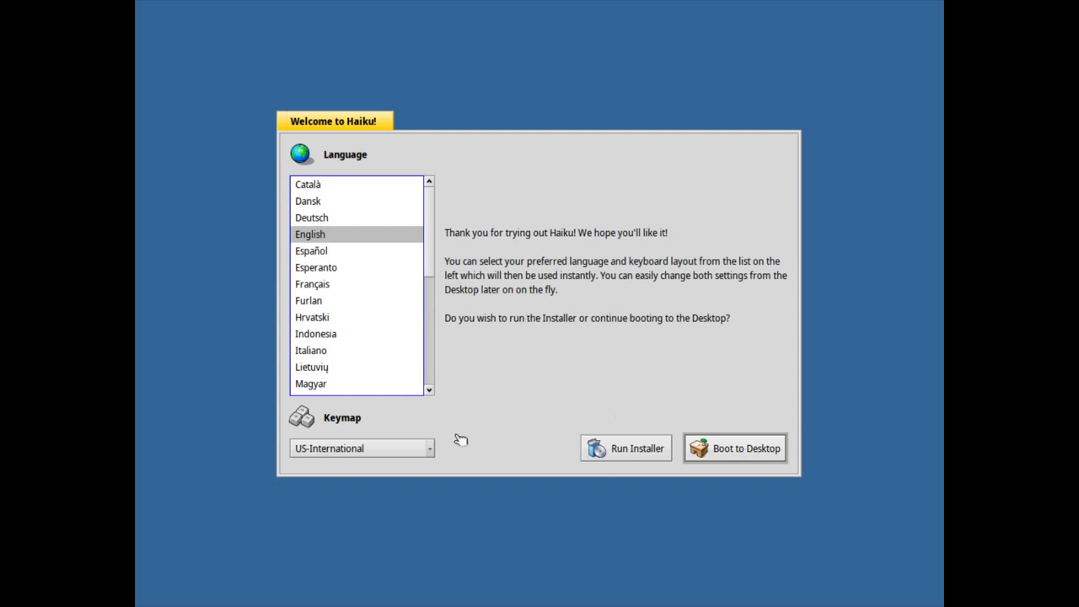
Set the keymap to German and start the Haiku installer, continuing past its introductory information and the partition notice
{"action": "left_click", "coordinate": [435, 451]}
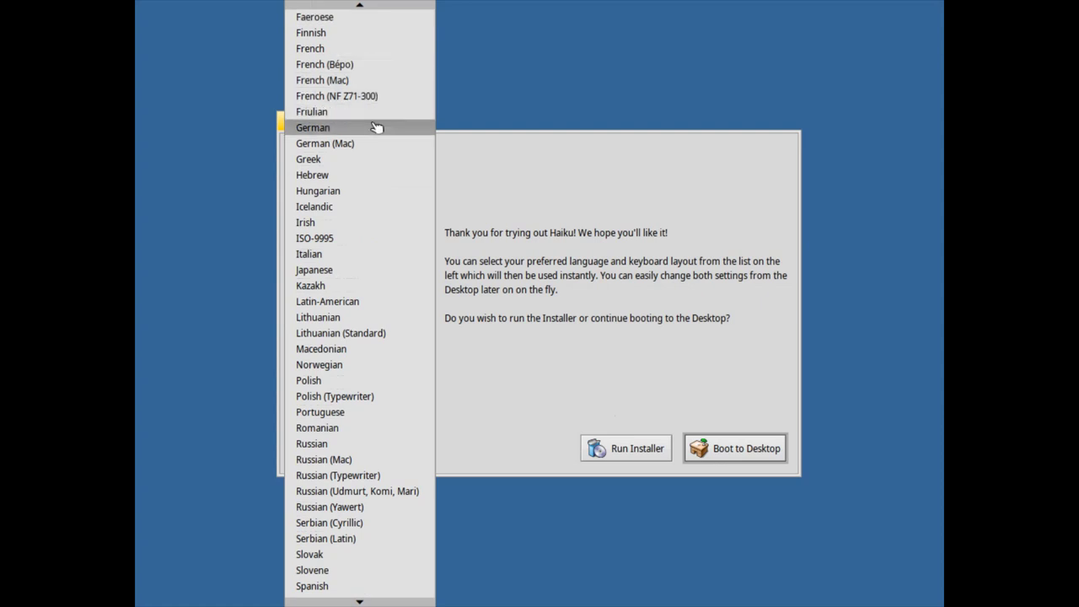
{"action": "left_click", "coordinate": [374, 126]}
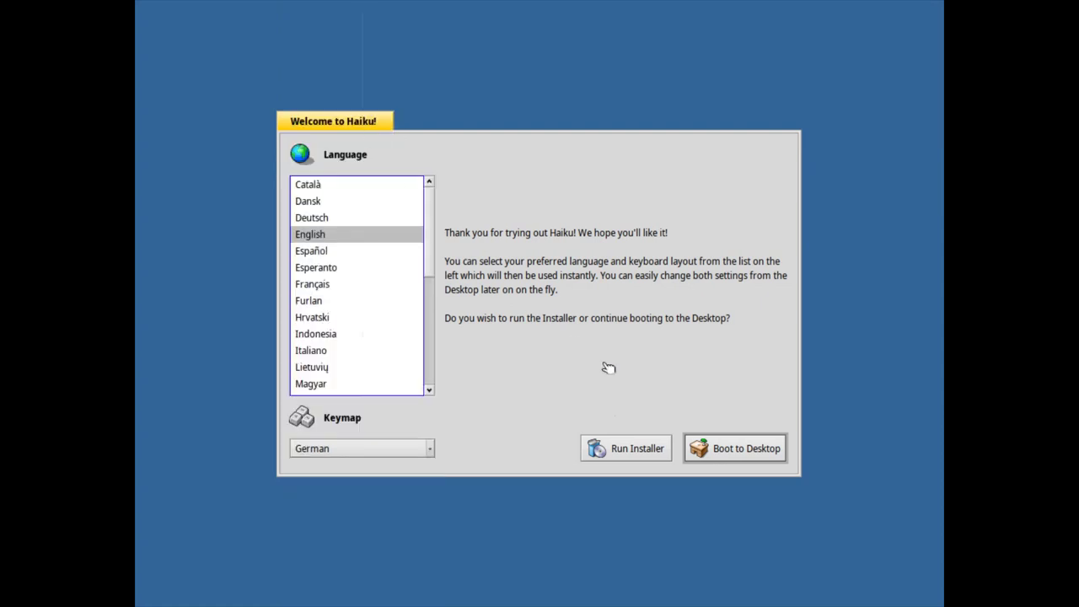
{"action": "left_click", "coordinate": [638, 449]}
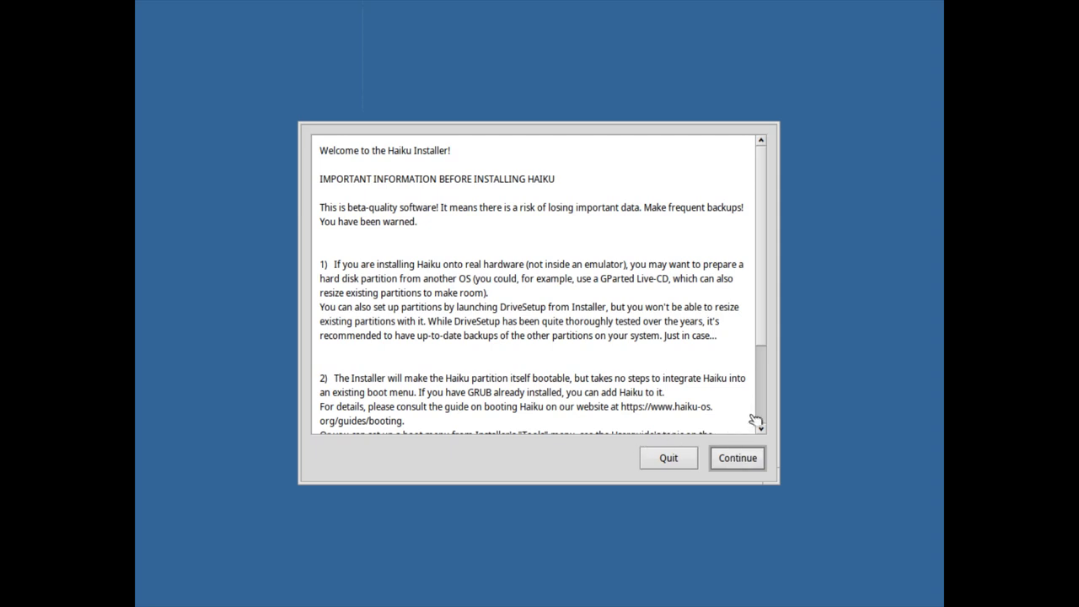
{"action": "scroll", "coordinate": [766, 409], "scroll_direction": "down", "scroll_amount": 3}
{"action": "left_click", "coordinate": [740, 457]}
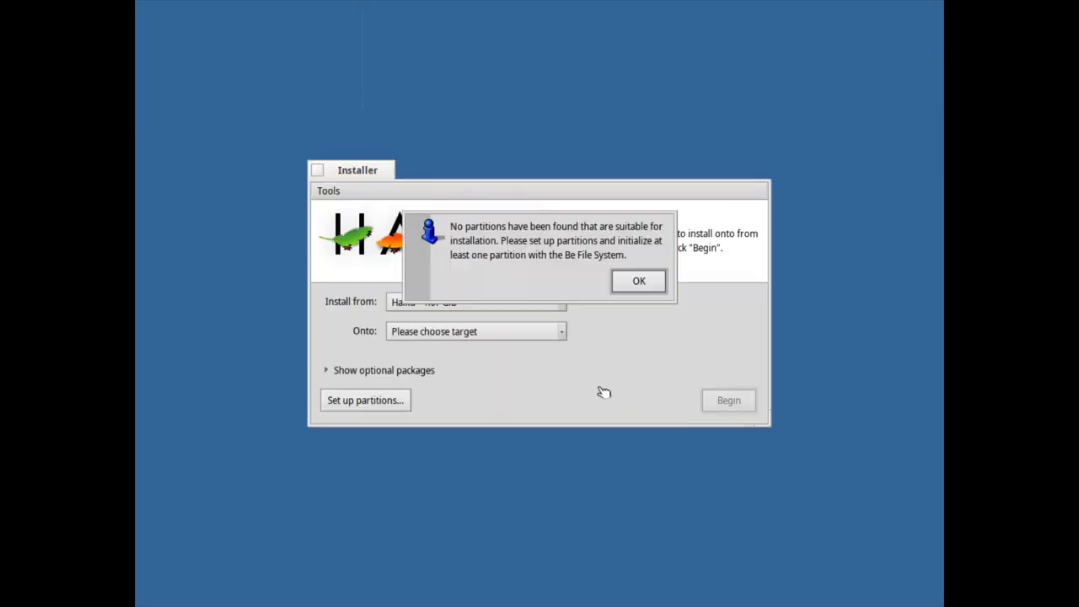
{"action": "left_click", "coordinate": [642, 284]}
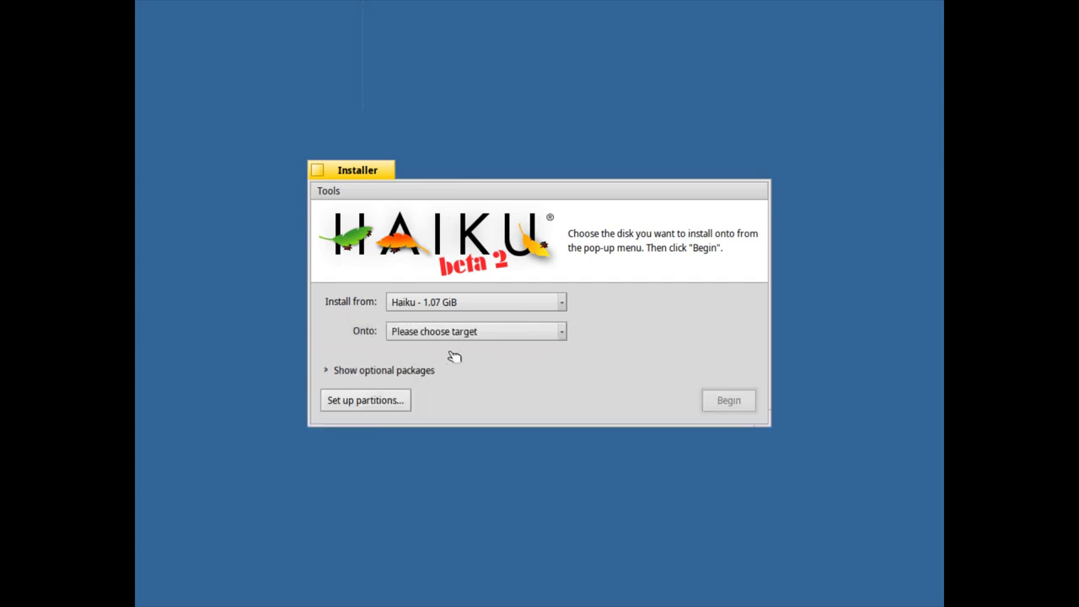
Format the raw 8.00 GiB virtio disk with the Be File System, naming it Haiku with block size 2048 and query support enabled
{"action": "left_click", "coordinate": [379, 403]}
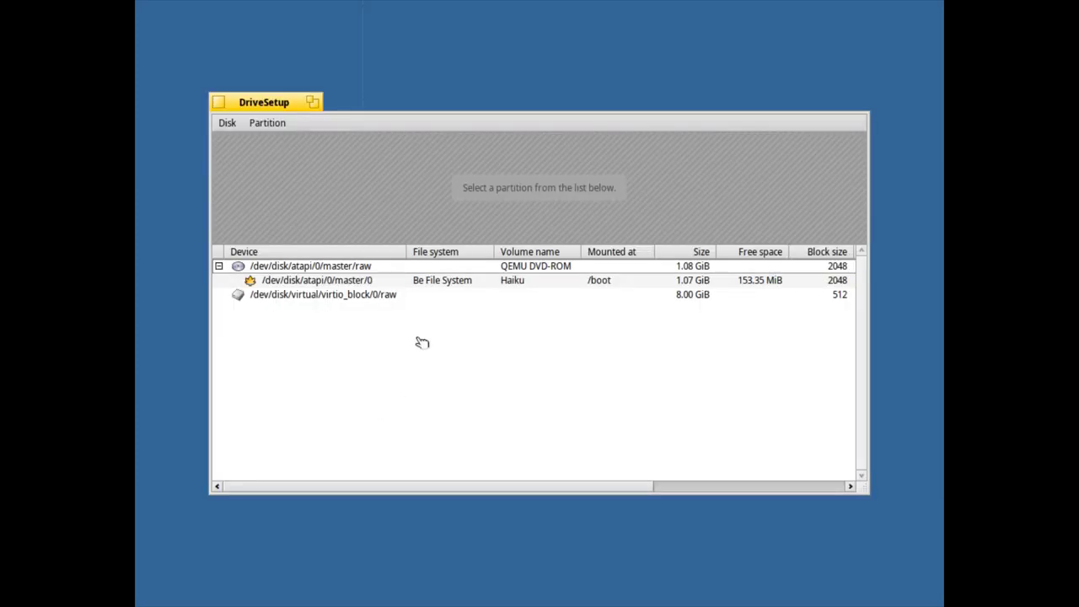
{"action": "left_click", "coordinate": [326, 300]}
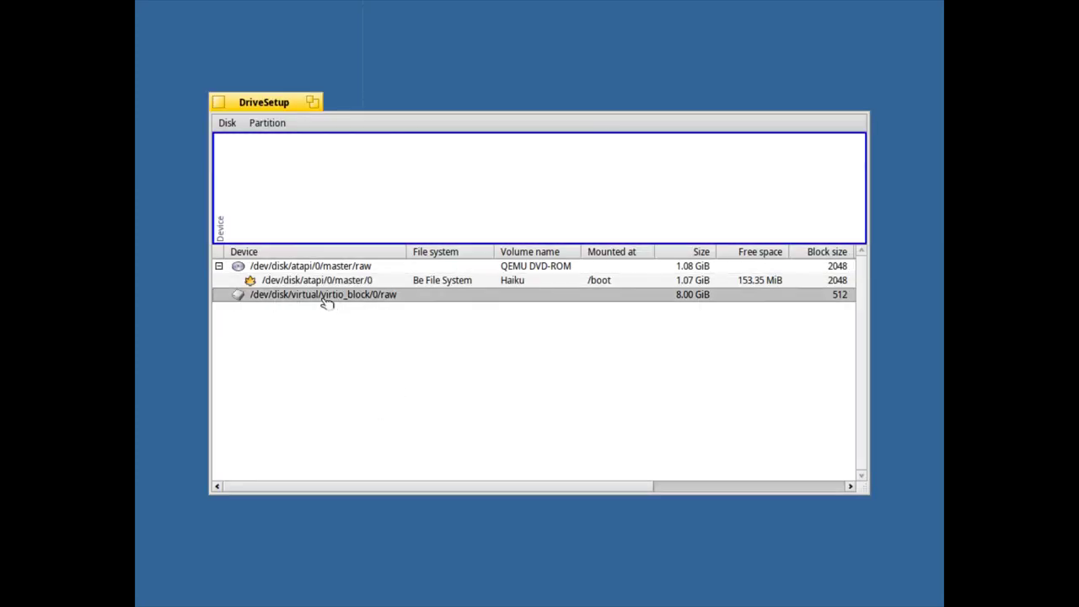
{"action": "left_click", "coordinate": [279, 127]}
{"action": "mouse_move", "coordinate": [296, 156]}
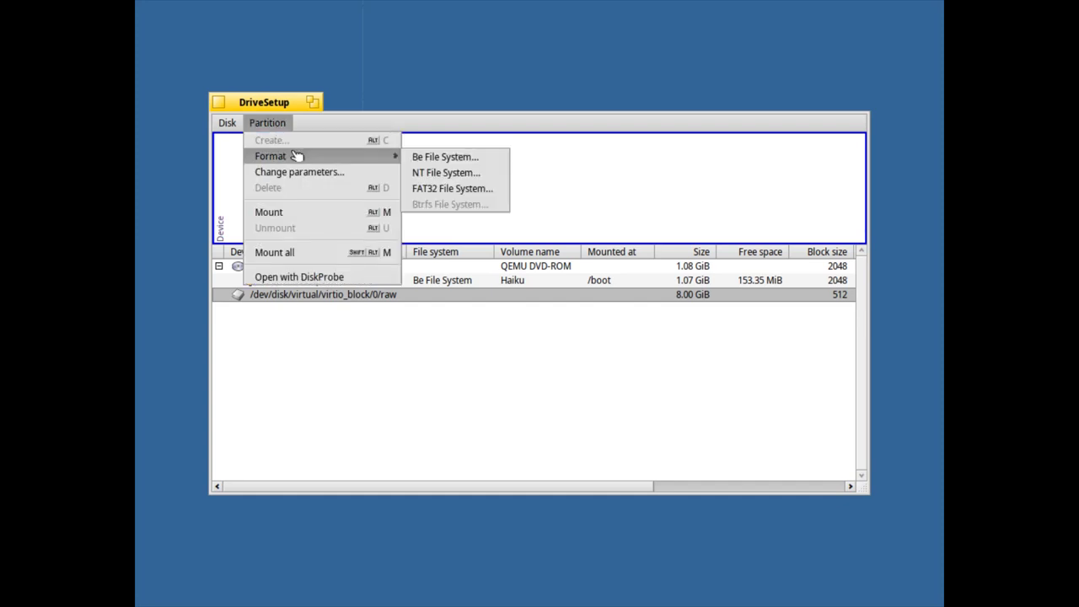
{"action": "left_click", "coordinate": [439, 160]}
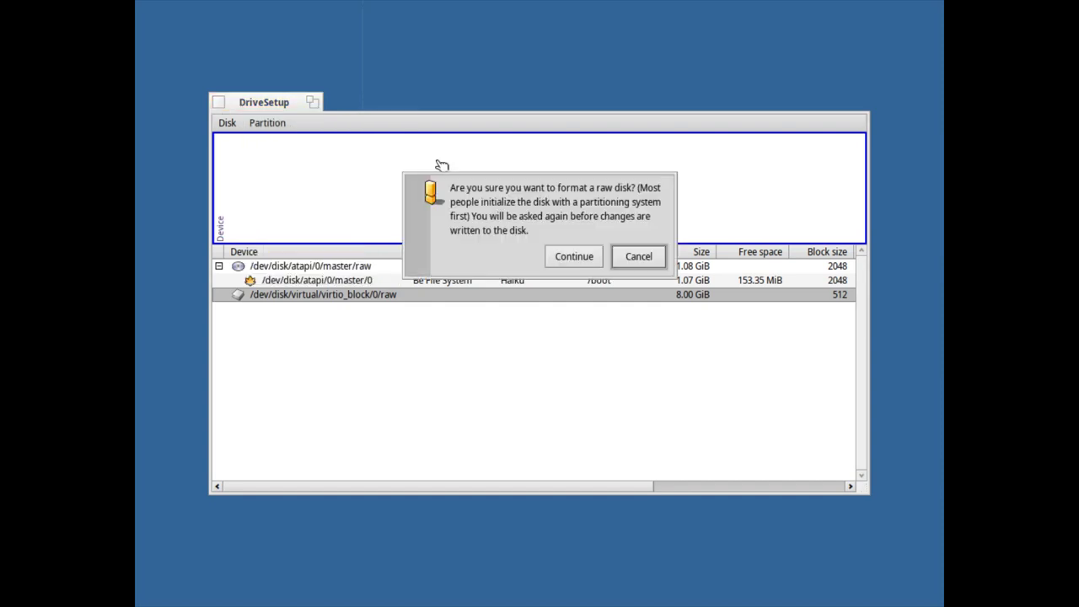
{"action": "left_click", "coordinate": [580, 257]}
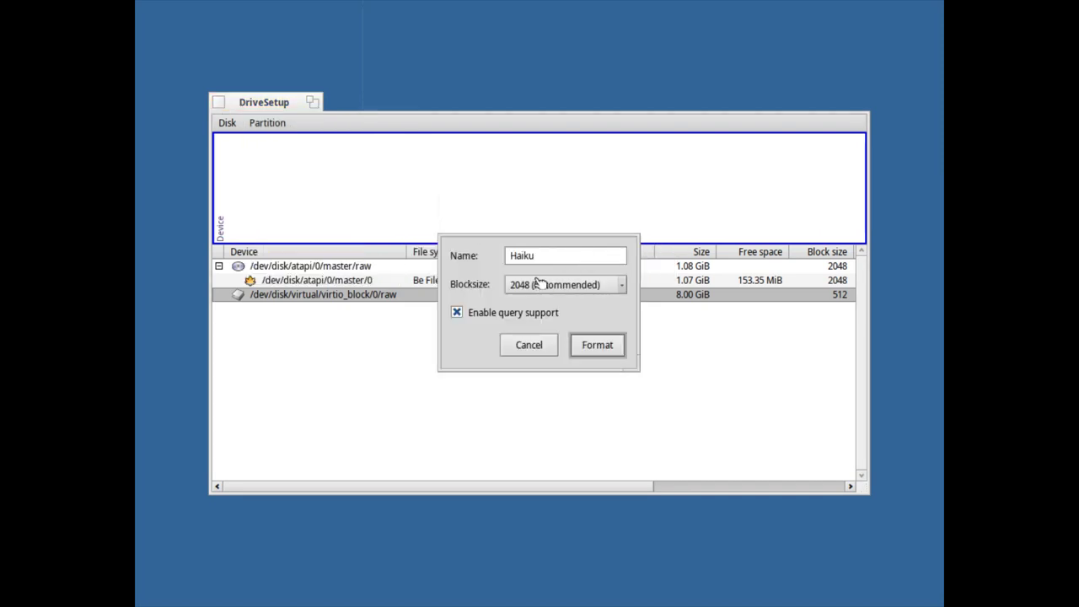
{"action": "left_click", "coordinate": [603, 352]}
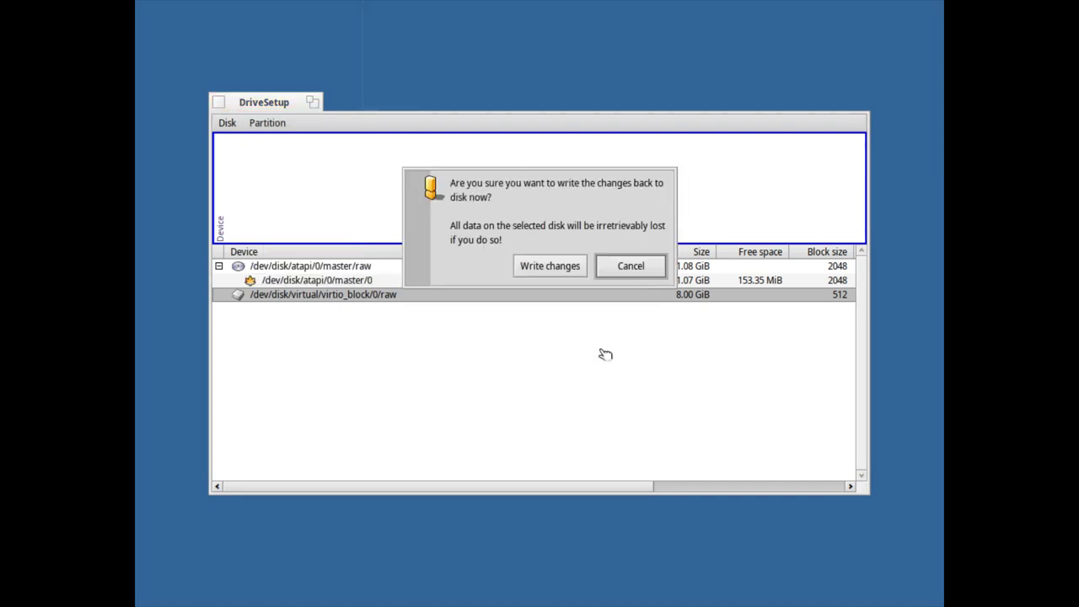
{"action": "left_click", "coordinate": [557, 273]}
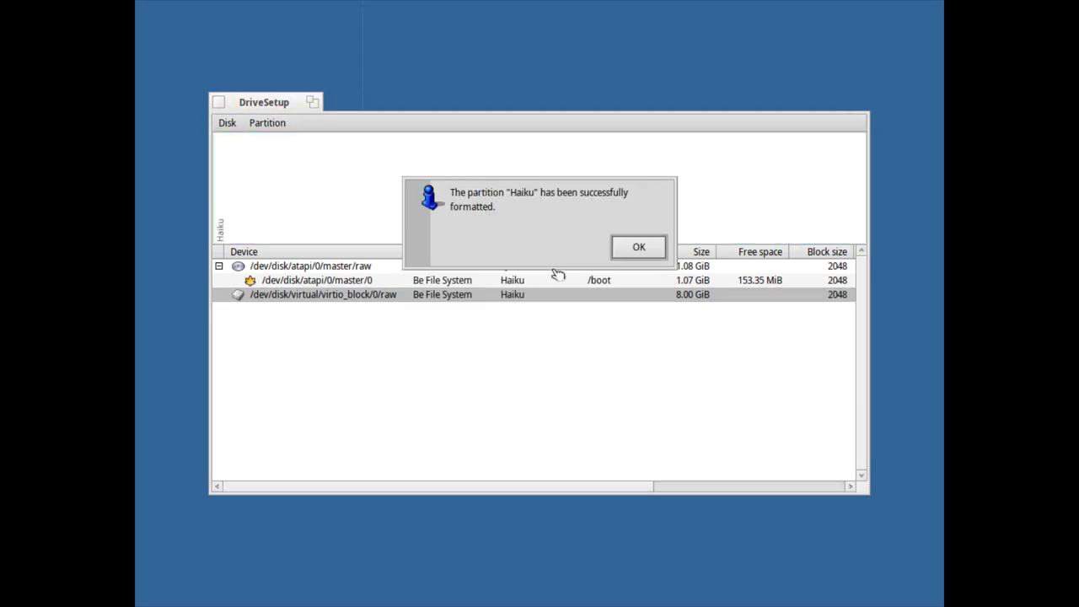
{"action": "left_click", "coordinate": [641, 252]}
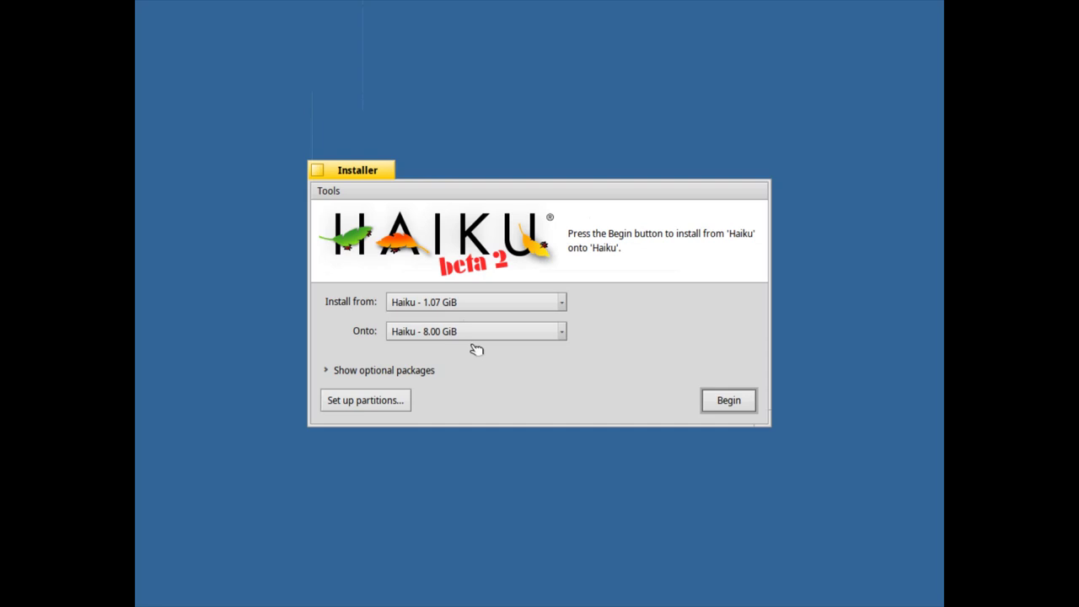
Review the optional packages, install Haiku onto the 8.00 GiB volume with all of them kept, and restart the computer
{"action": "left_click", "coordinate": [393, 372]}
{"action": "mouse_move", "coordinate": [478, 416]}
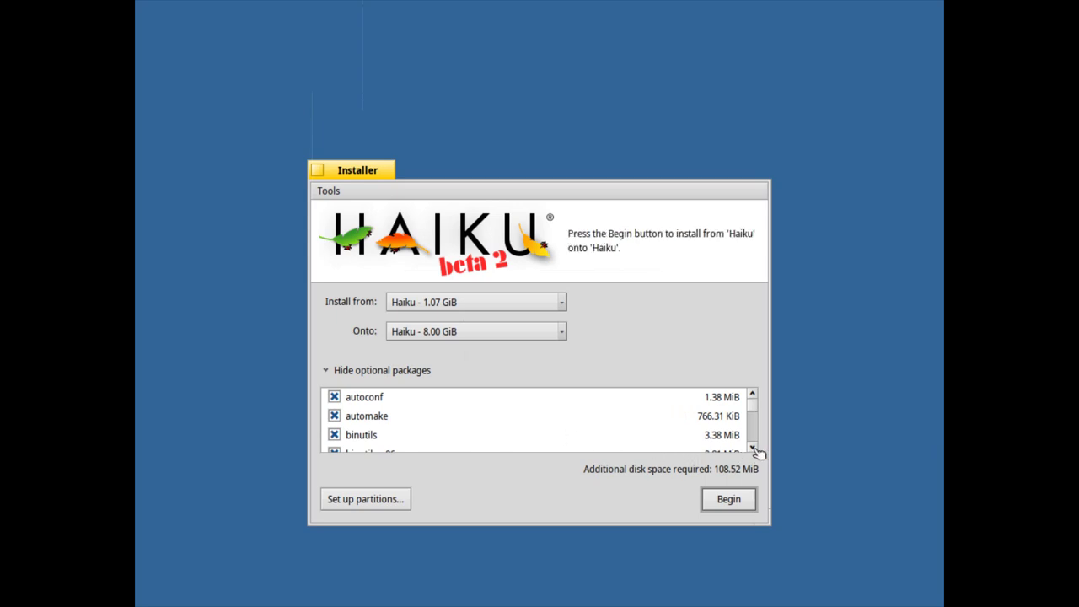
{"action": "left_click_drag", "start_coordinate": [753, 447], "coordinate": [753, 447]}
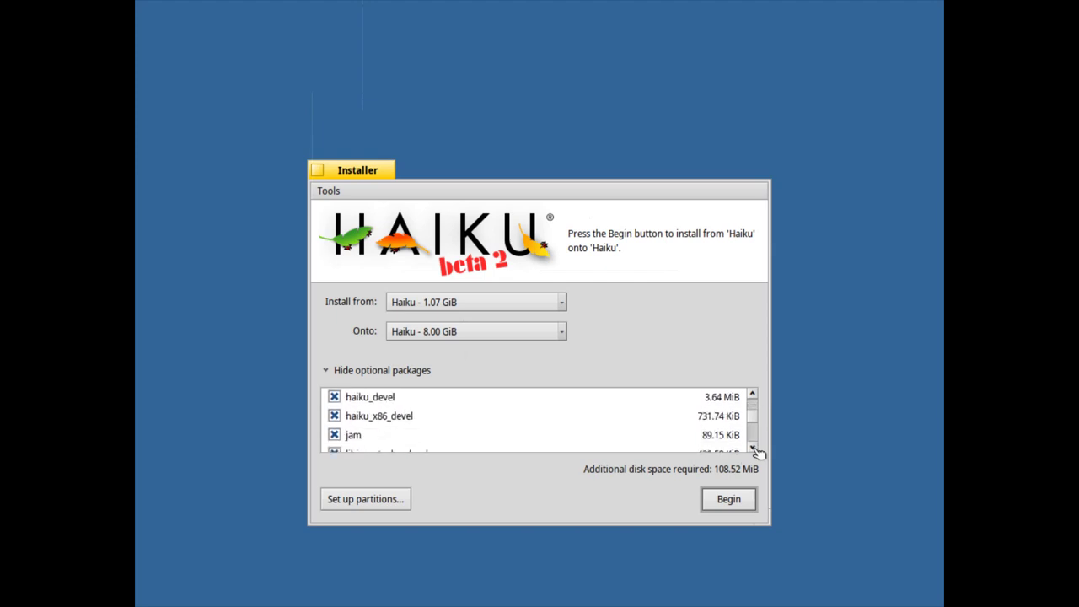
{"action": "left_click", "coordinate": [752, 393]}
{"action": "left_click", "coordinate": [753, 393]}
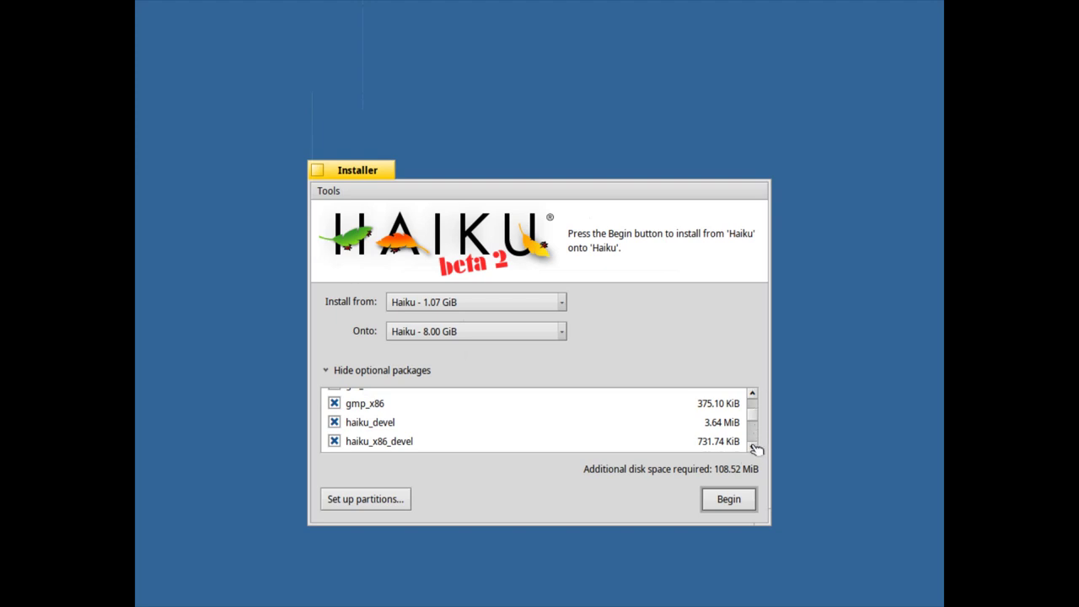
{"action": "left_click_drag", "start_coordinate": [752, 448], "coordinate": [756, 450]}
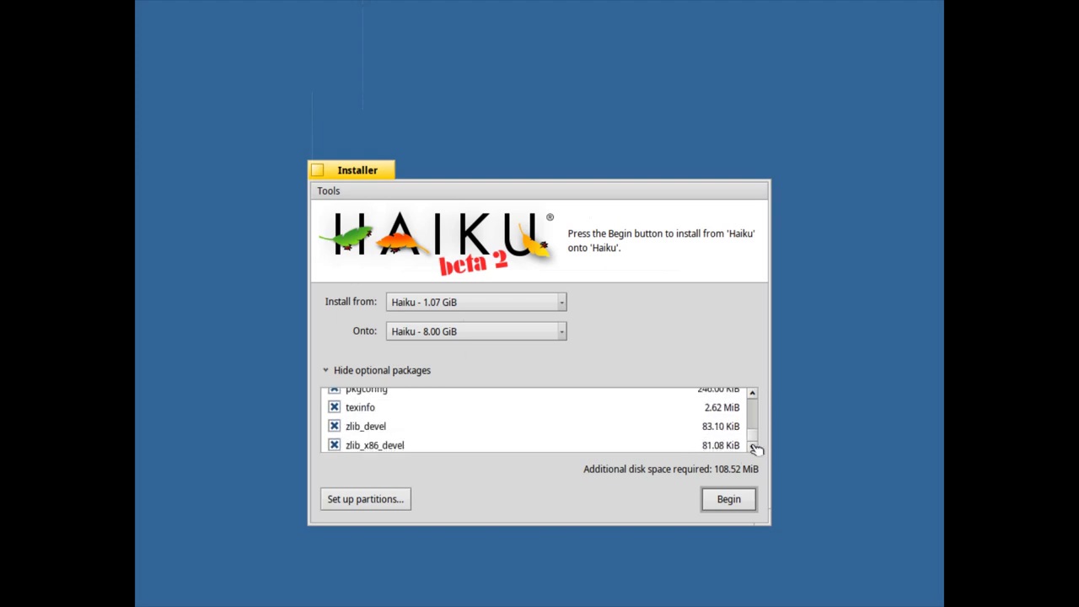
{"action": "left_click", "coordinate": [737, 507]}
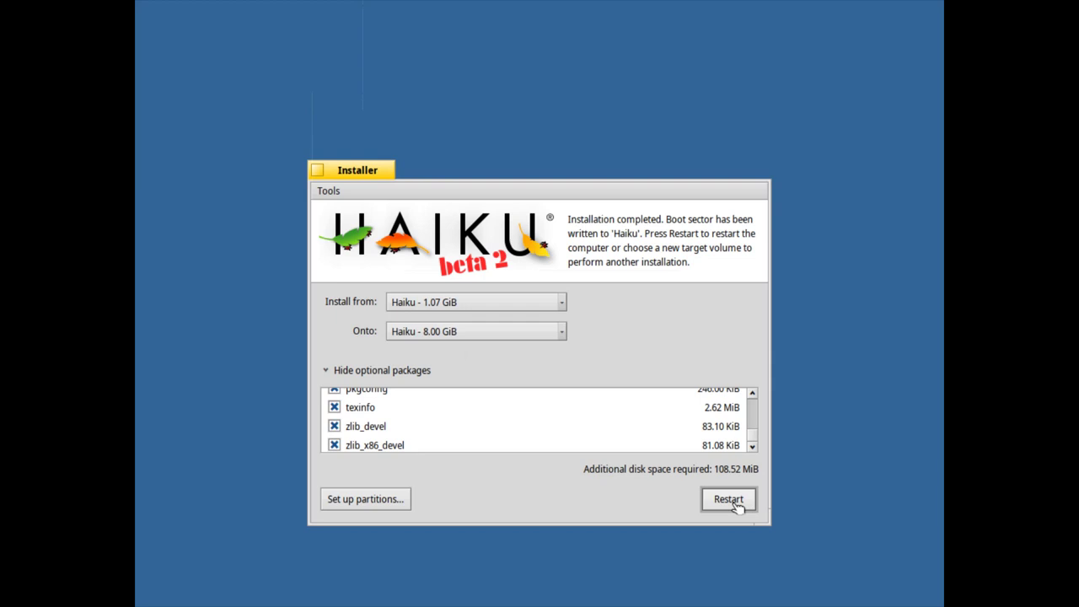
{"action": "left_click", "coordinate": [736, 503]}
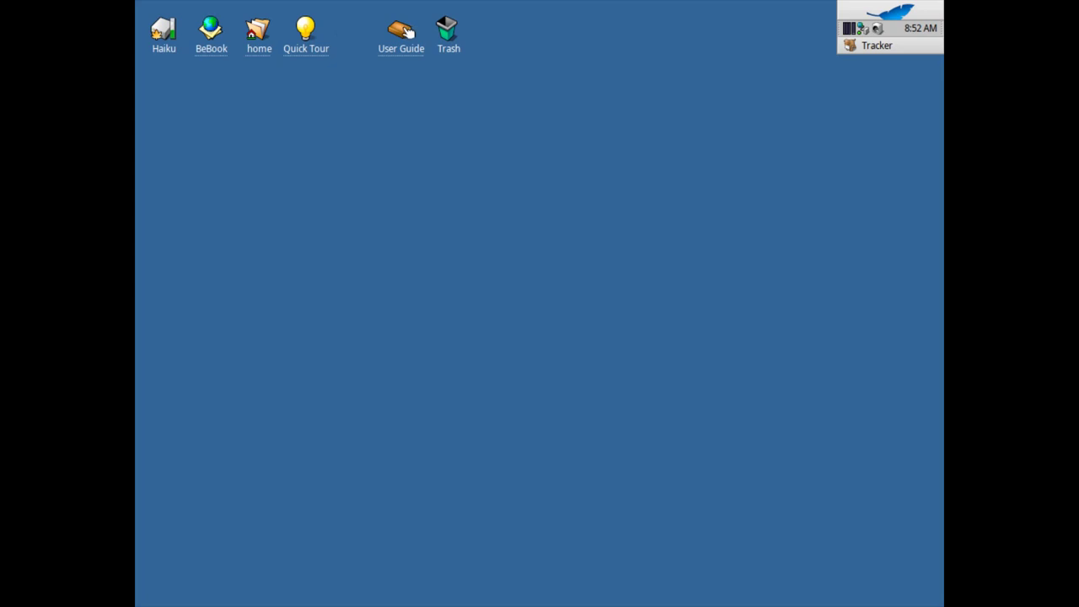
Open the User Guide from the desktop and skim through the topics on its contents page
{"action": "double_click", "coordinate": [408, 32]}
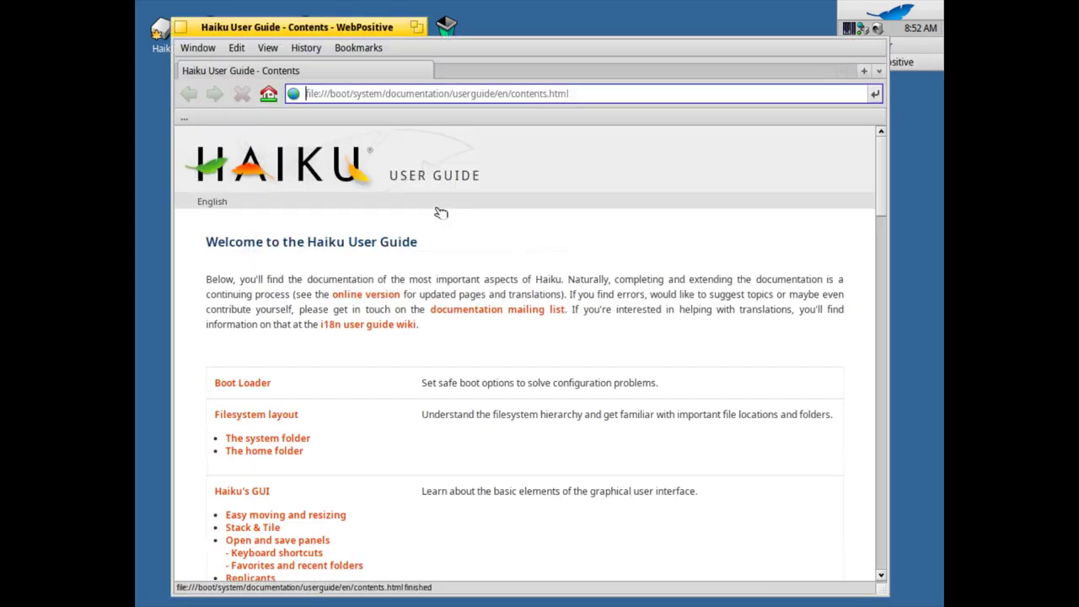
{"action": "scroll", "coordinate": [511, 316], "scroll_direction": "down", "scroll_amount": 15}
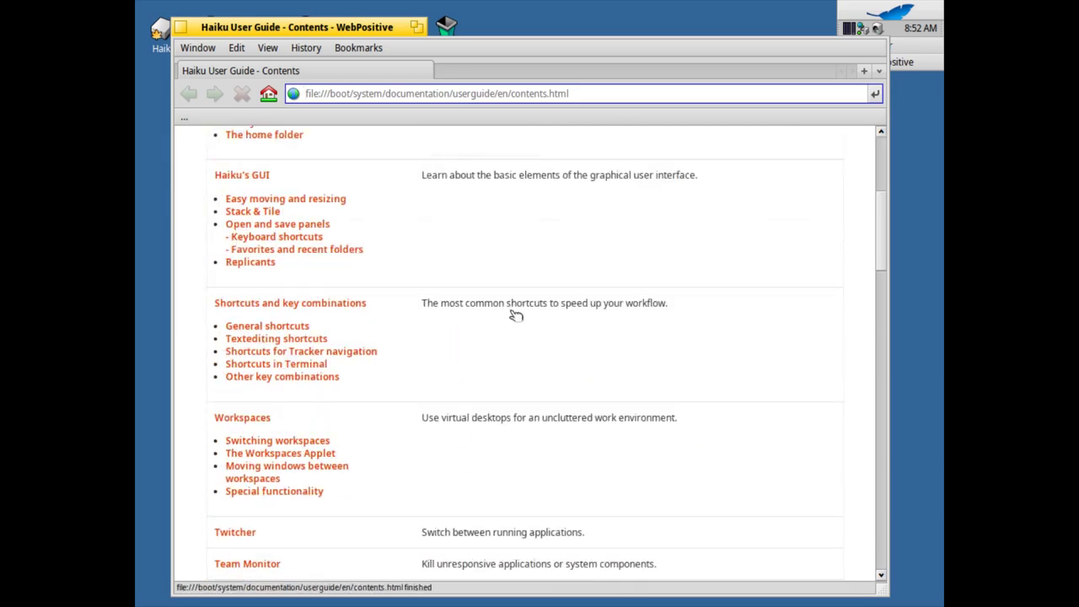
{"action": "scroll", "coordinate": [516, 316], "scroll_direction": "up", "scroll_amount": 15}
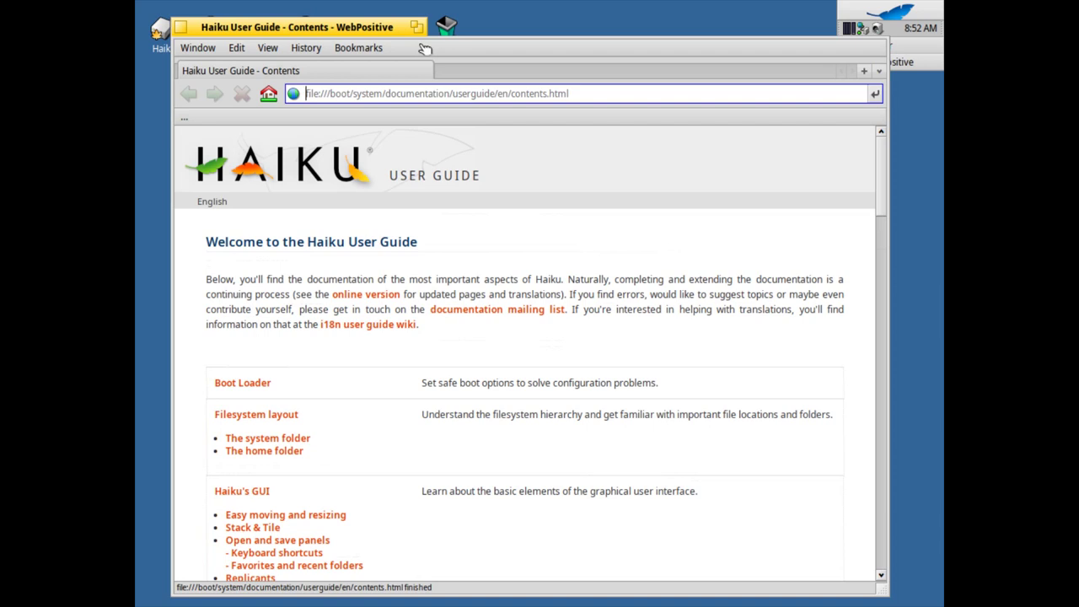
Replace the user guide's address in the browser with youtube.com and load the site
{"action": "double_click", "coordinate": [430, 93]}
{"action": "triple_click", "coordinate": [433, 95]}
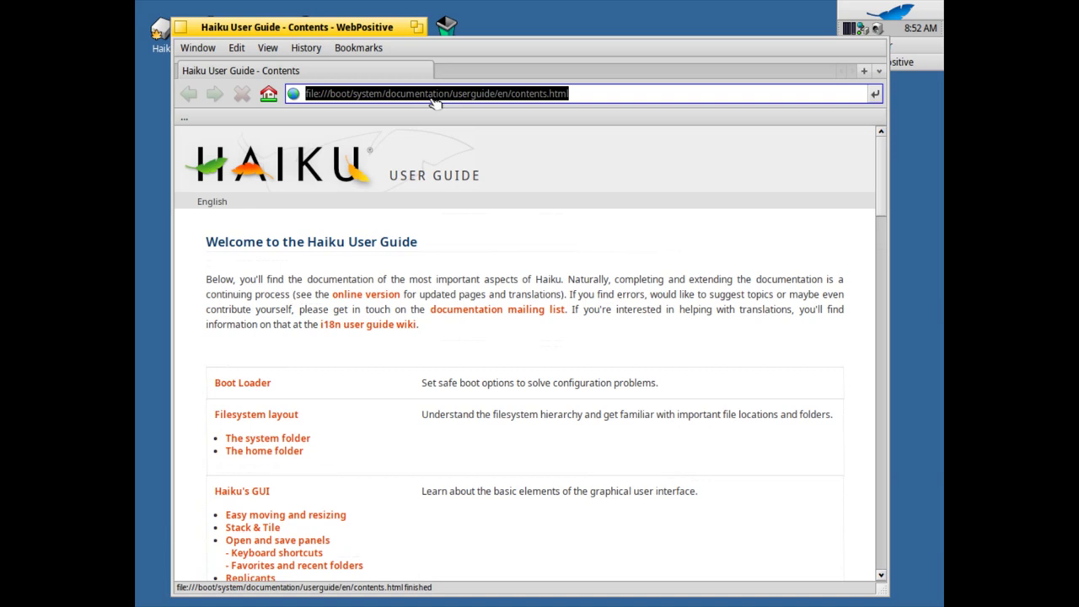
{"action": "type", "text": "youtube.com"}
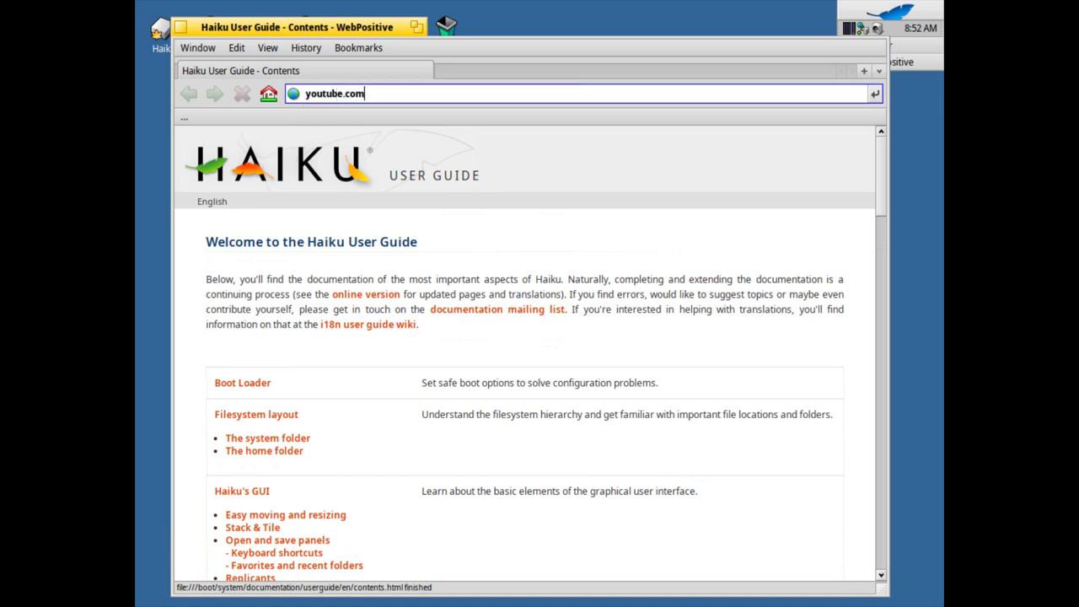
{"action": "key", "text": "Return"}
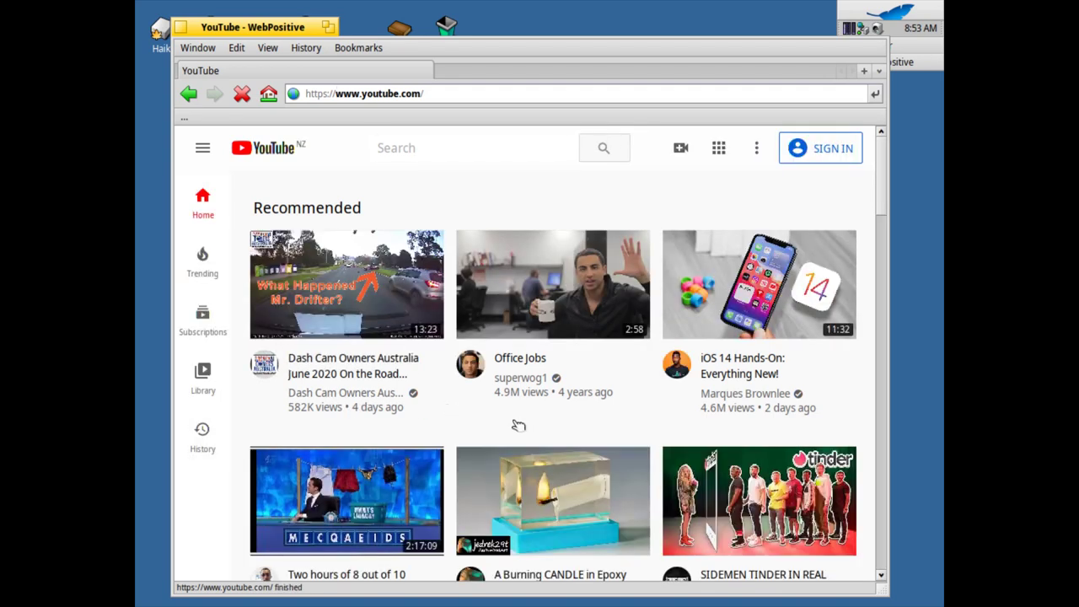
Browse the YouTube home page, open the recommended video "iOS 14 Hands-On: Everything New!" and skip its advert
{"action": "scroll", "coordinate": [518, 425], "scroll_direction": "down", "scroll_amount": 6}
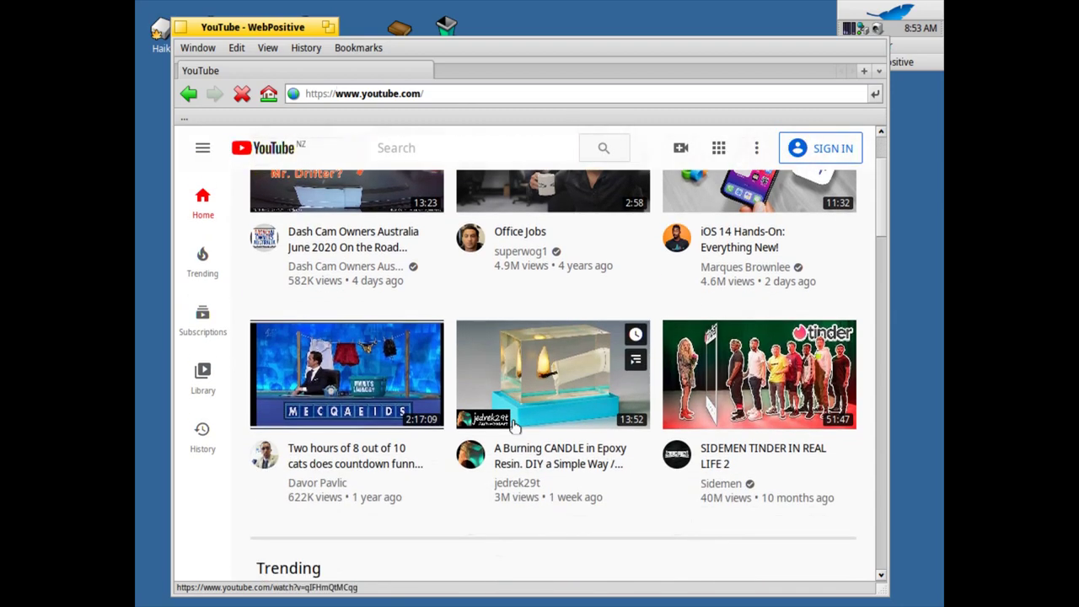
{"action": "scroll", "coordinate": [515, 428], "scroll_direction": "down", "scroll_amount": 2}
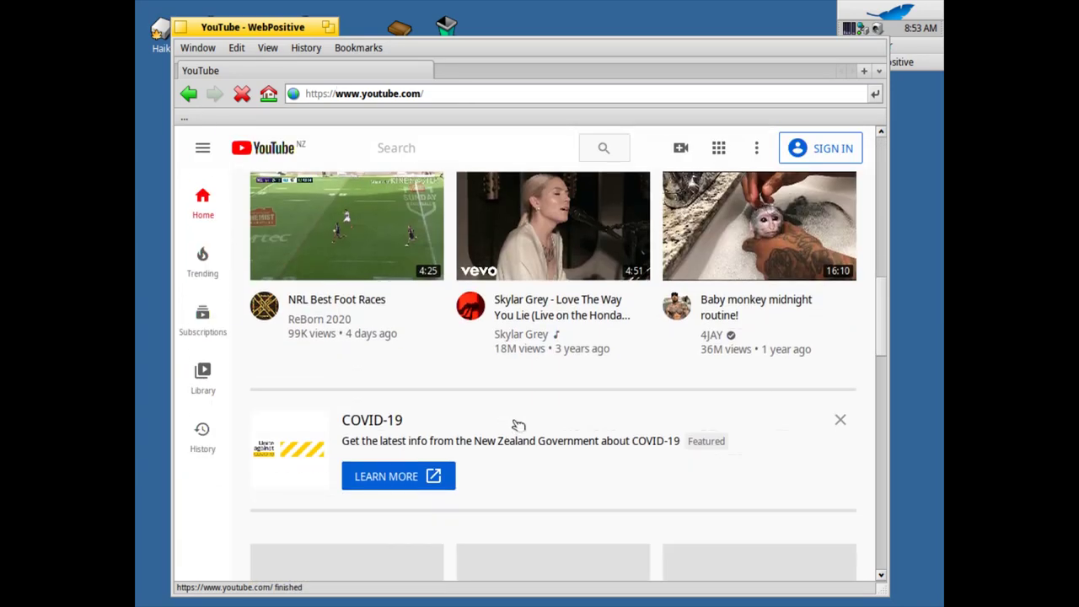
{"action": "scroll", "coordinate": [519, 425], "scroll_direction": "down", "scroll_amount": 2}
{"action": "scroll", "coordinate": [518, 425], "scroll_direction": "up", "scroll_amount": 8}
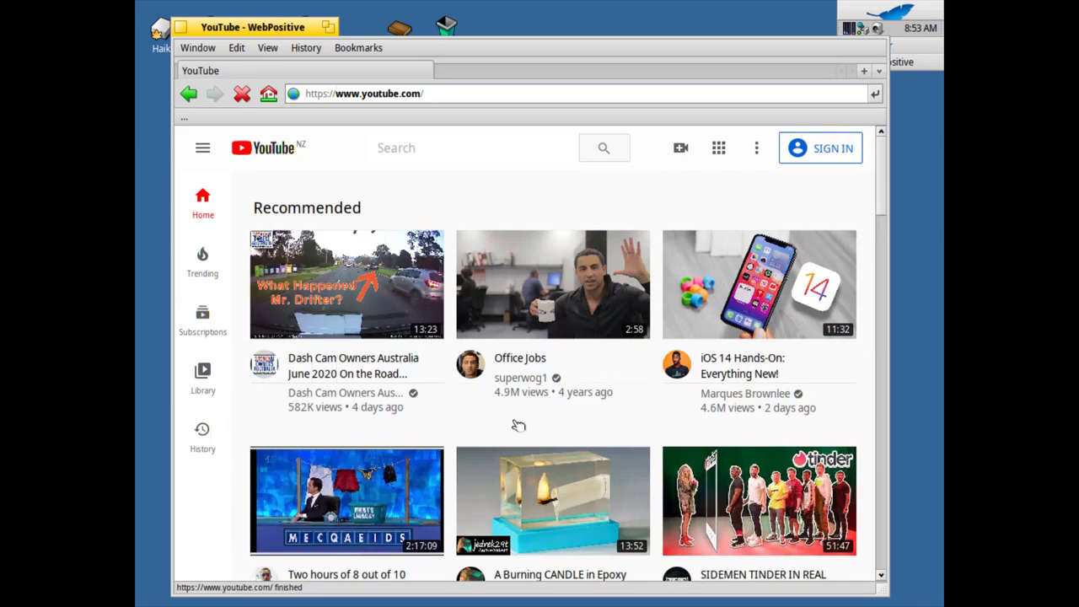
{"action": "mouse_move", "coordinate": [706, 319]}
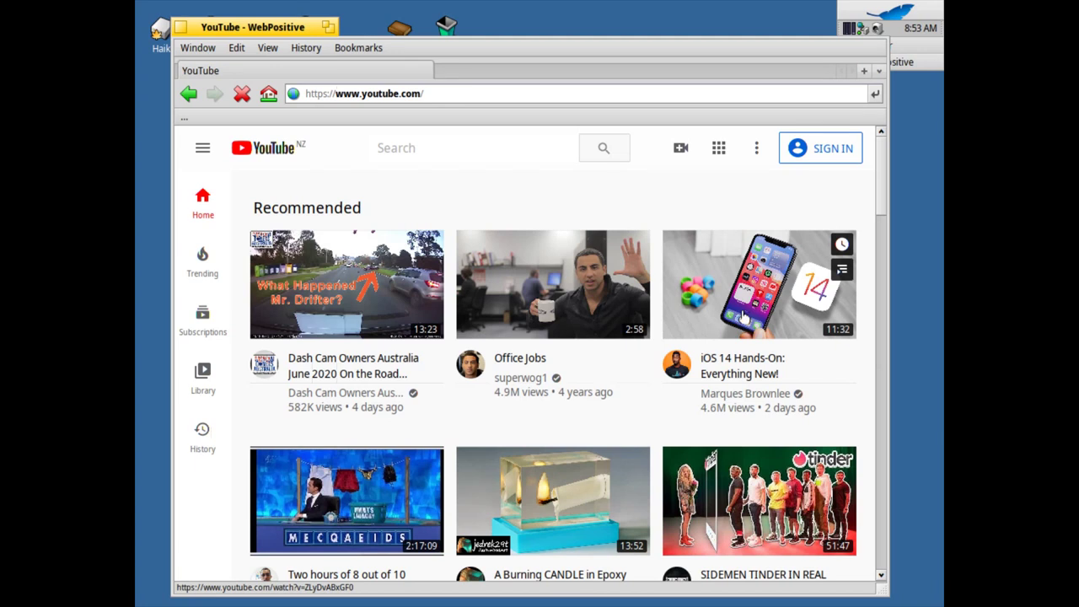
{"action": "left_click", "coordinate": [742, 316]}
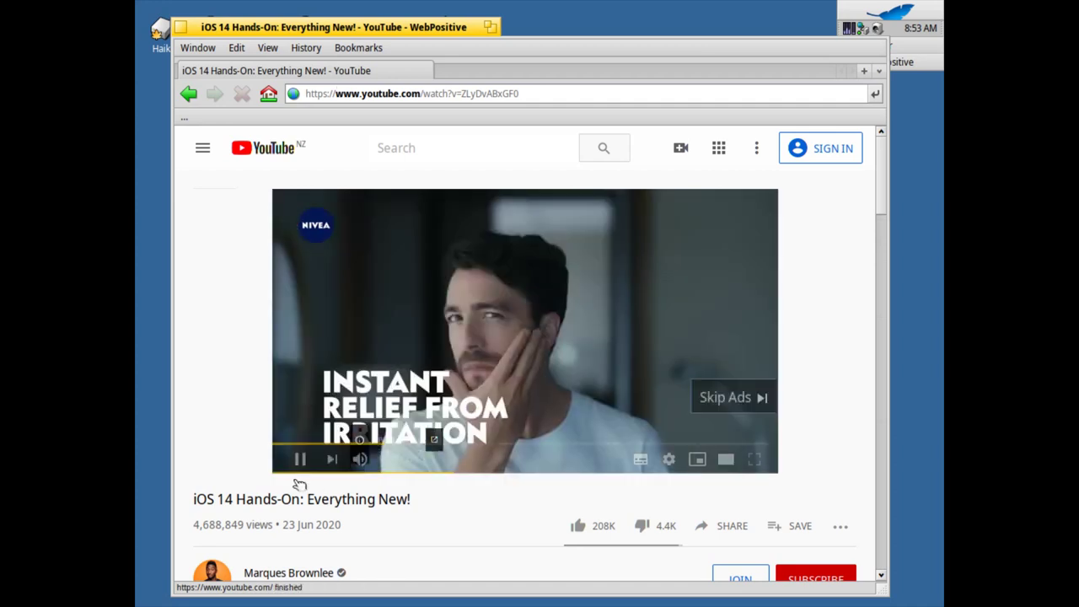
{"action": "left_click", "coordinate": [723, 402]}
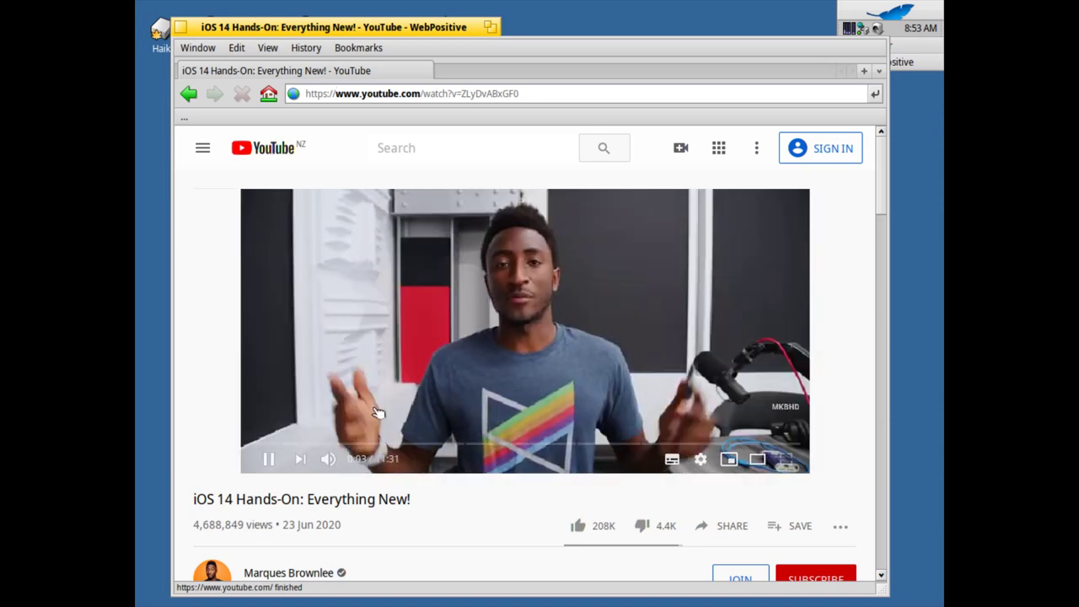
Pause the video, switch it to theater mode, enlarge the browser window to fill the desktop, and resume playback
{"action": "left_click", "coordinate": [269, 460]}
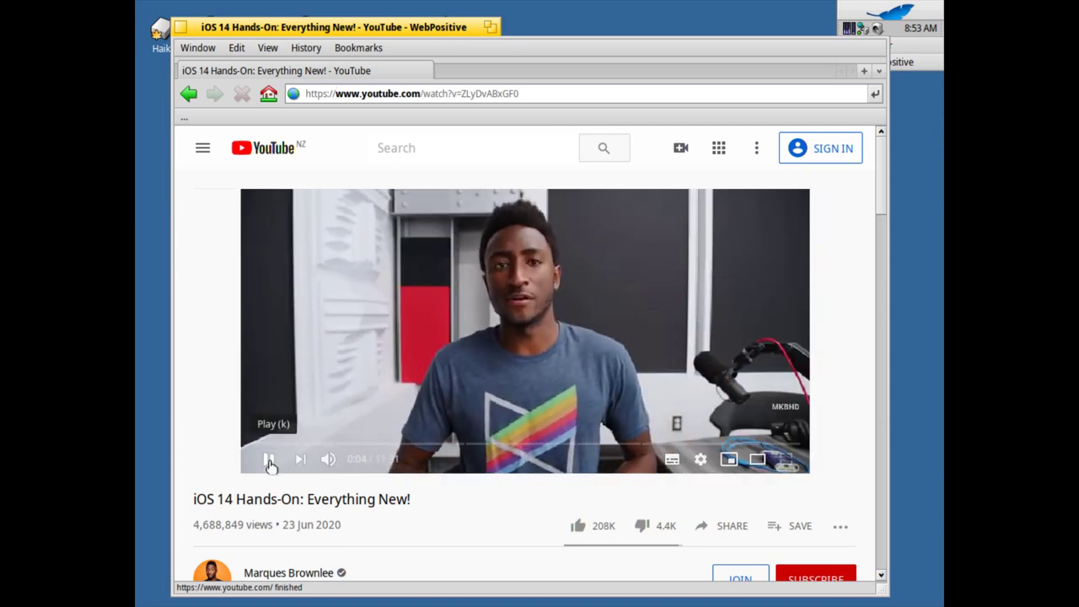
{"action": "left_click", "coordinate": [764, 464]}
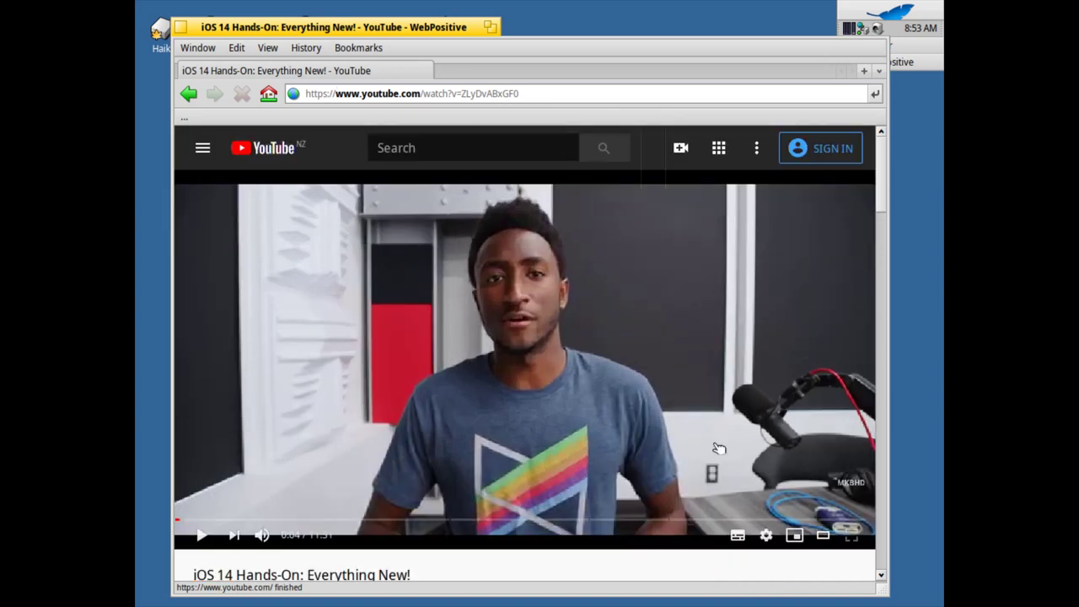
{"action": "left_click", "coordinate": [490, 27]}
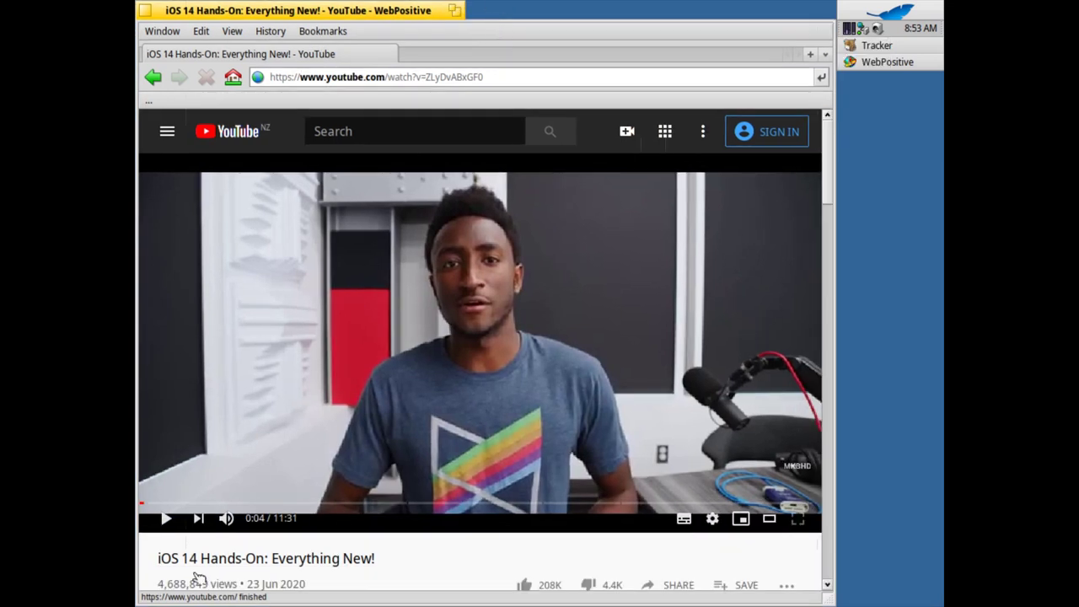
{"action": "left_click", "coordinate": [173, 518]}
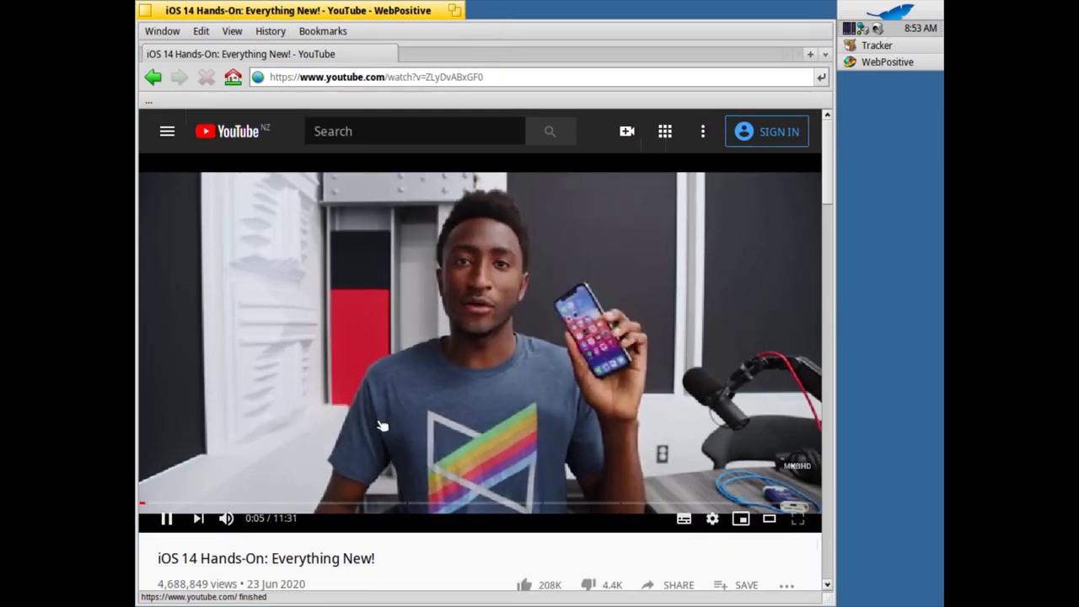
Pause the iOS 14 video and move its playback position to 9:48 in the Unique Features chapter
{"action": "left_click", "coordinate": [421, 385]}
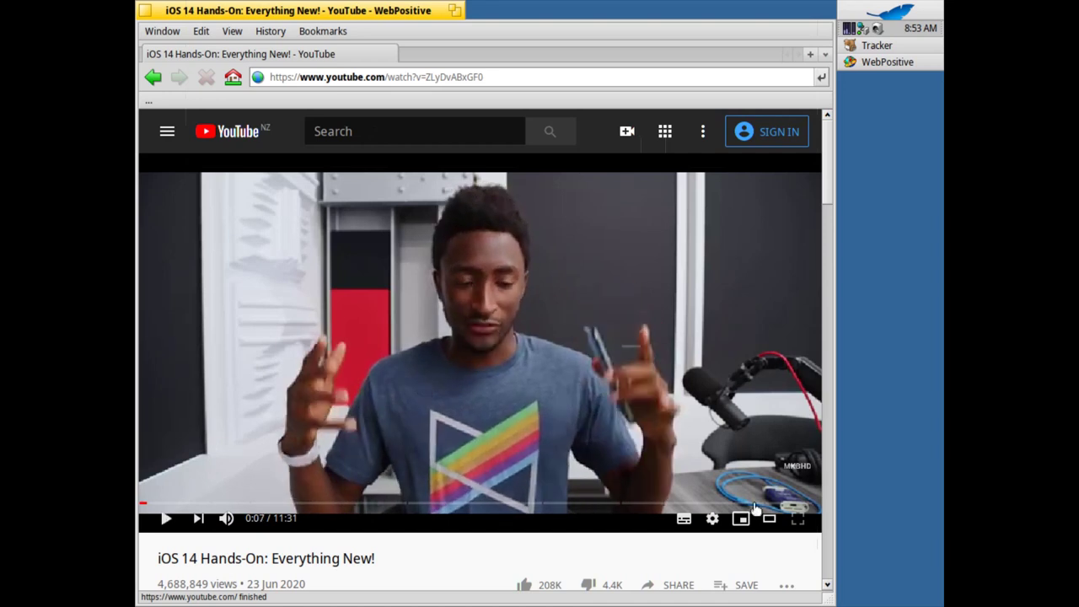
{"action": "left_click", "coordinate": [713, 521]}
{"action": "left_click", "coordinate": [716, 522]}
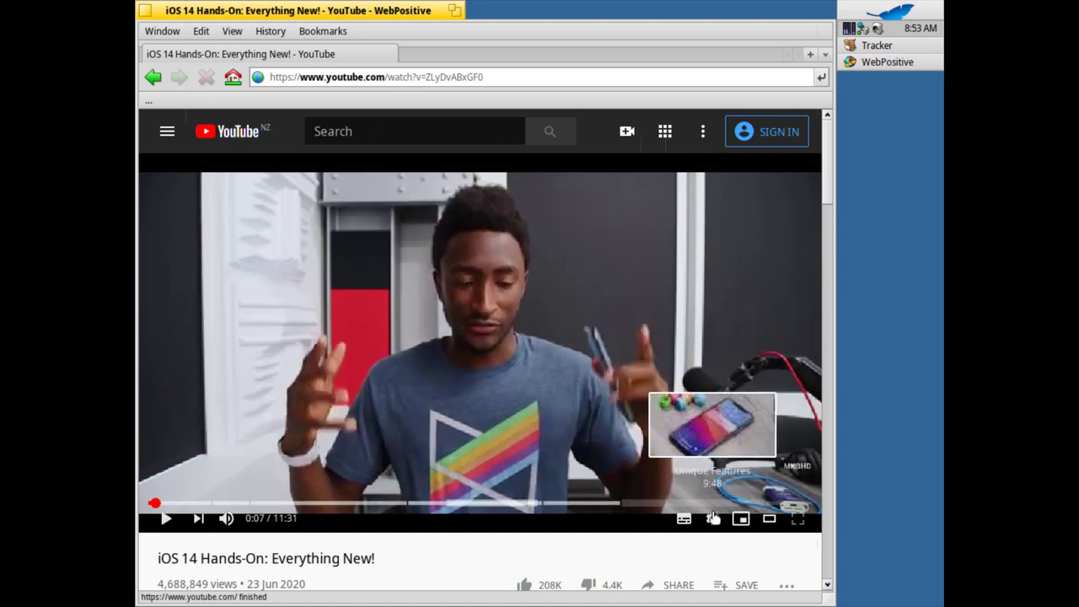
{"action": "left_click", "coordinate": [714, 504]}
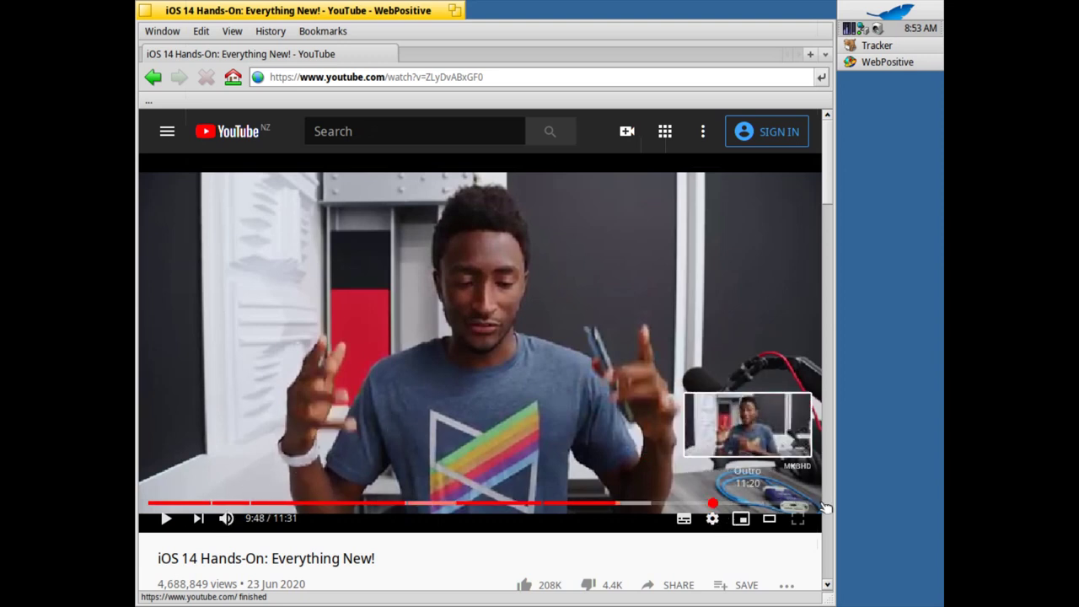
Try to open the video player's settings and pause the playback
{"action": "left_click", "coordinate": [714, 521]}
{"action": "left_click", "coordinate": [714, 522]}
{"action": "left_click", "coordinate": [713, 522]}
{"action": "left_click", "coordinate": [713, 523]}
{"action": "left_click", "coordinate": [713, 523]}
{"action": "left_click", "coordinate": [713, 523]}
{"action": "left_click", "coordinate": [713, 523]}
{"action": "left_click", "coordinate": [713, 522]}
{"action": "left_click", "coordinate": [713, 523]}
{"action": "left_click", "coordinate": [713, 522]}
{"action": "left_click", "coordinate": [713, 523]}
{"action": "left_click", "coordinate": [713, 522]}
{"action": "left_click", "coordinate": [713, 523]}
{"action": "left_click", "coordinate": [713, 523]}
{"action": "left_click", "coordinate": [714, 523]}
{"action": "left_click", "coordinate": [713, 523]}
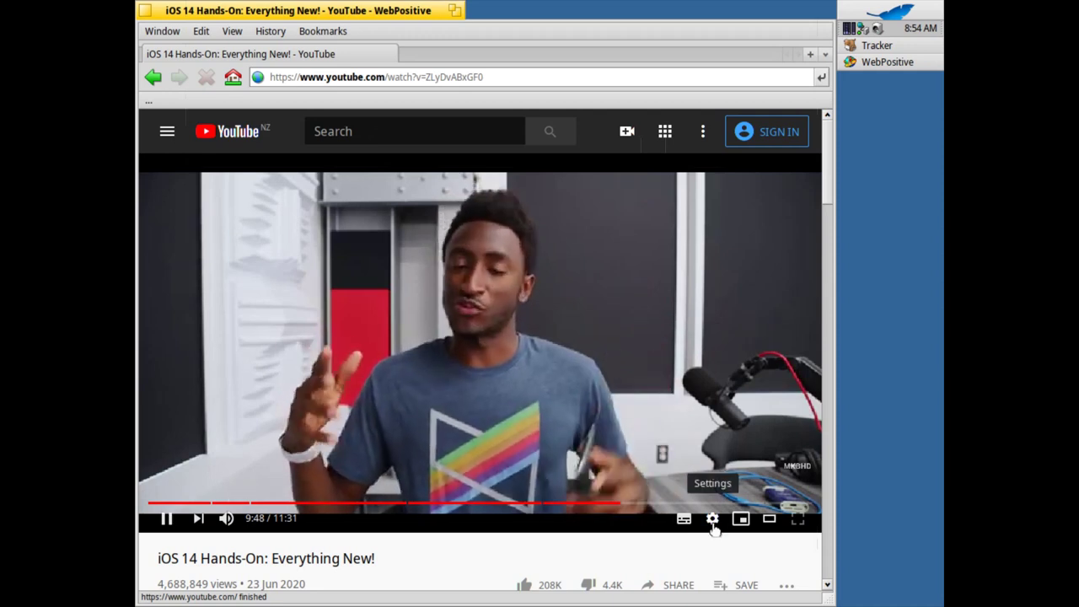
{"action": "left_click", "coordinate": [580, 445]}
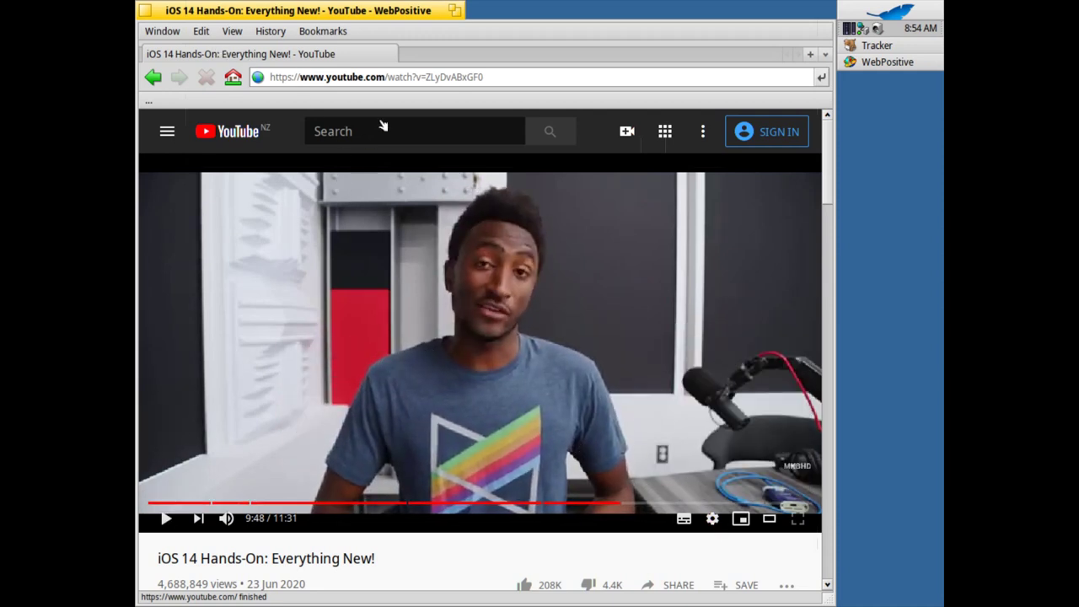
Replace the video's address in the browser with haiku-os.org and load the site
{"action": "left_click", "coordinate": [416, 80]}
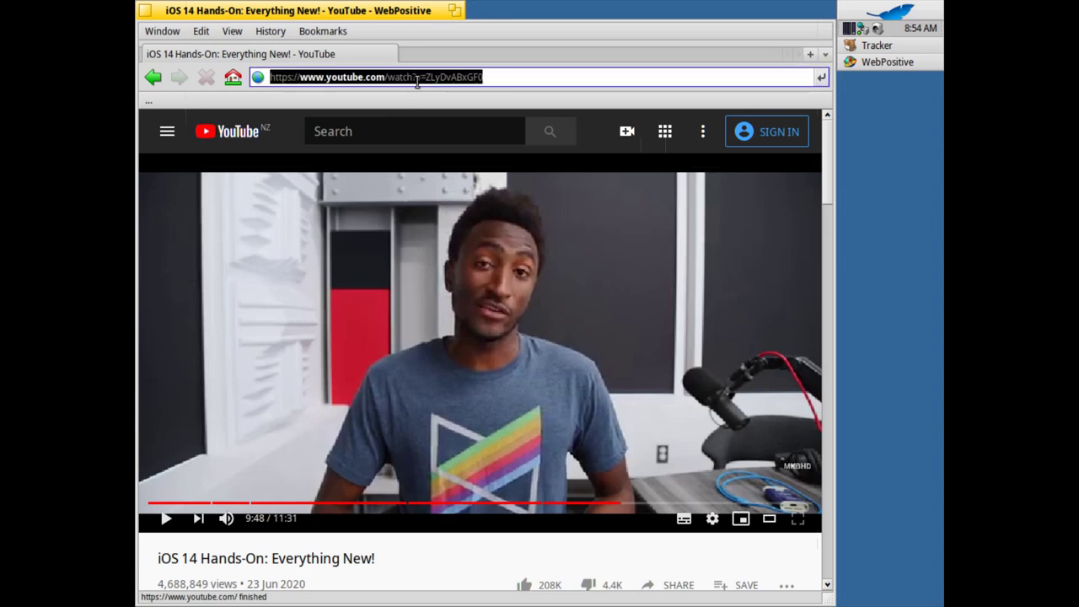
{"action": "type", "text": "hai"}
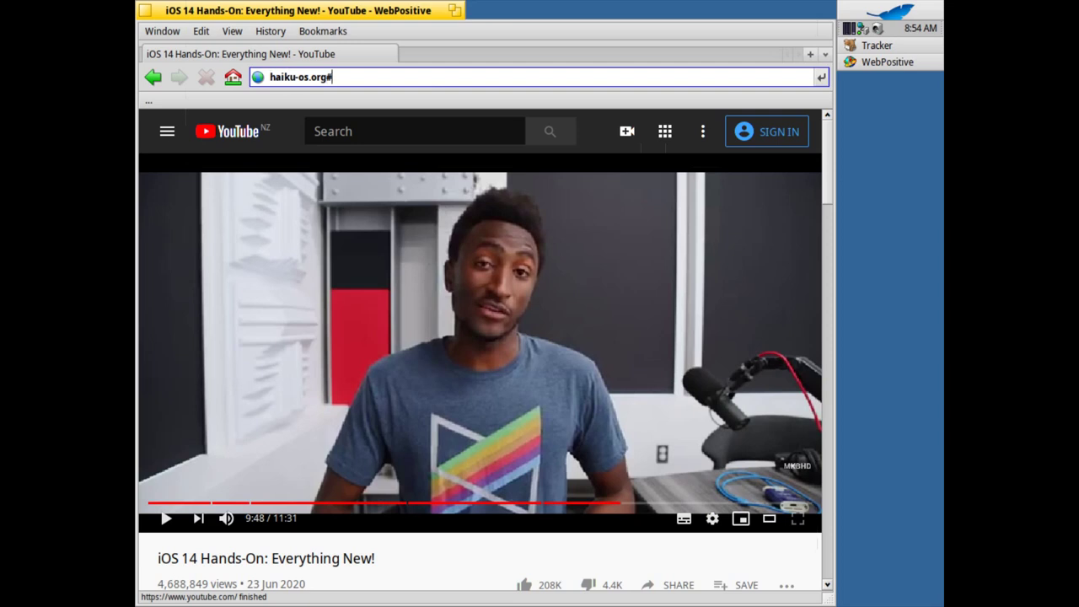
{"action": "type", "text": "ku-os.org"}
{"action": "key", "text": "Return"}
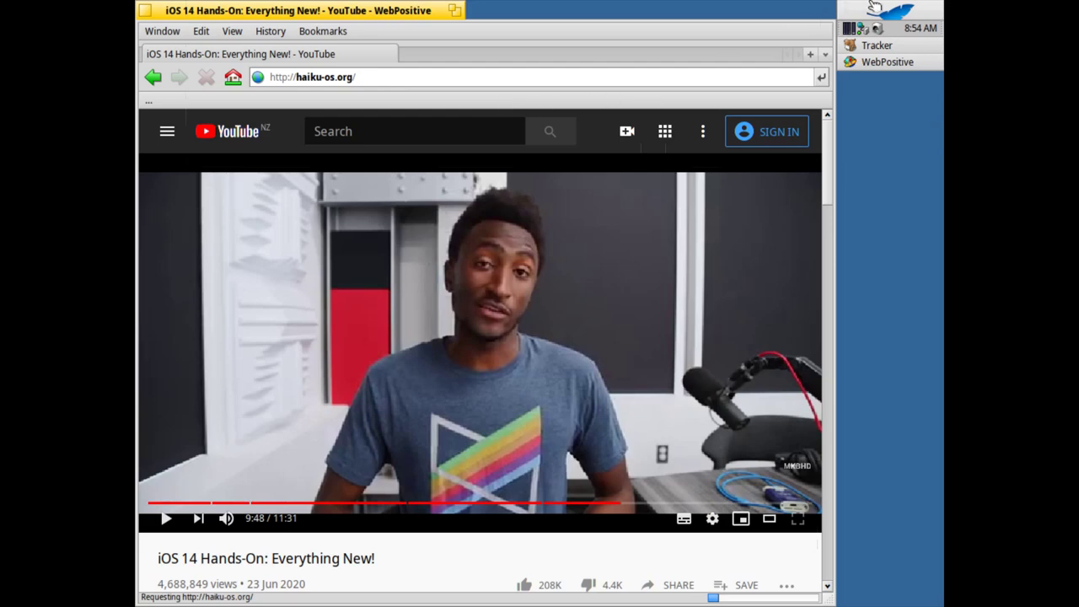
Set the screen resolution for all workspaces to 1920 x 1080, keep the new settings and close the Screen preferences
{"action": "left_click", "coordinate": [886, 11]}
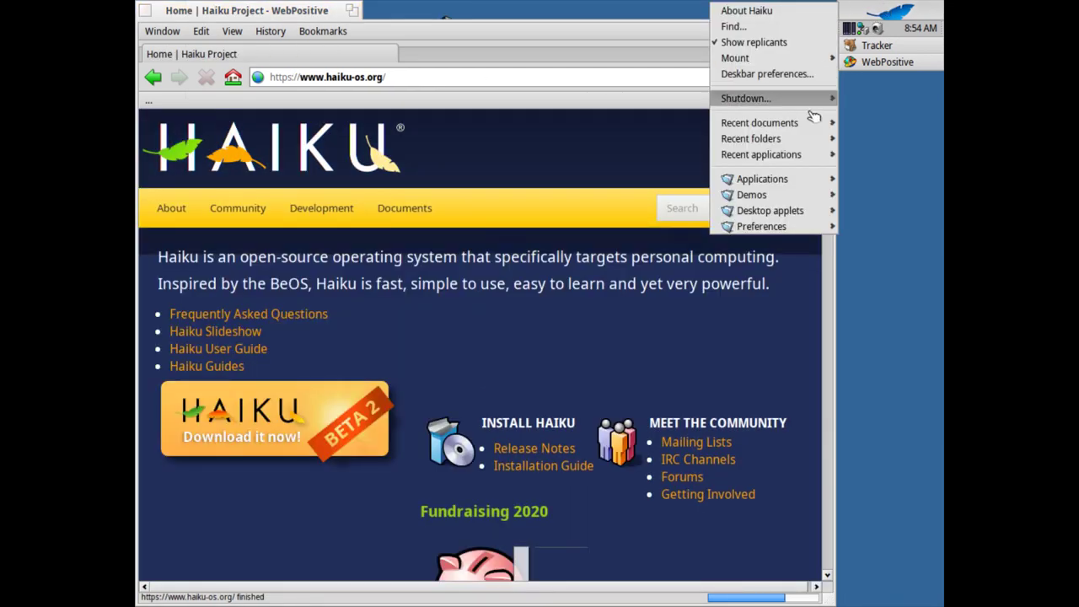
{"action": "mouse_move", "coordinate": [776, 226]}
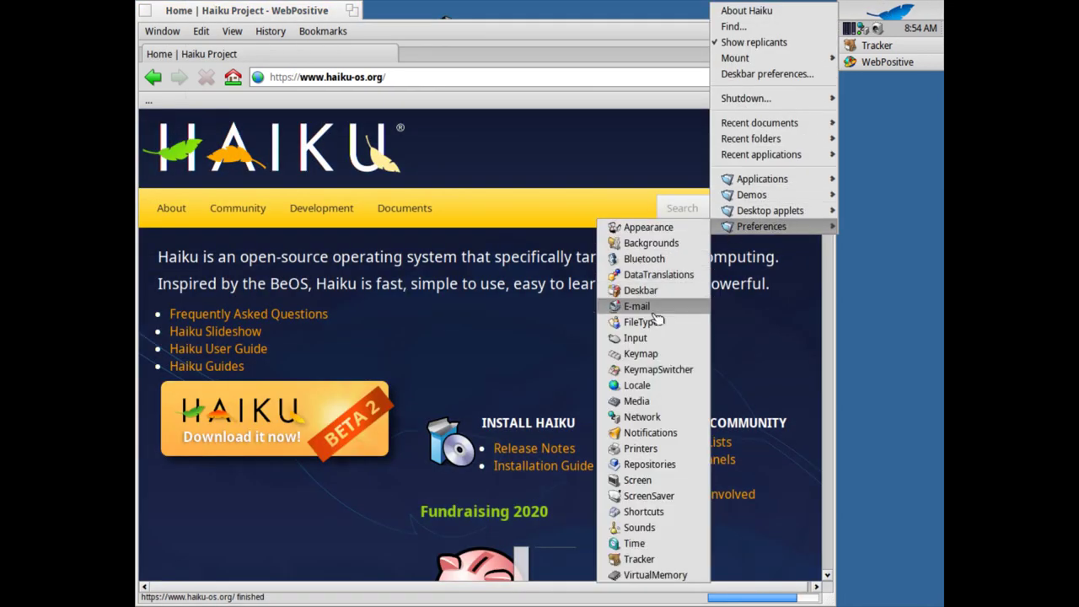
{"action": "left_click", "coordinate": [641, 483]}
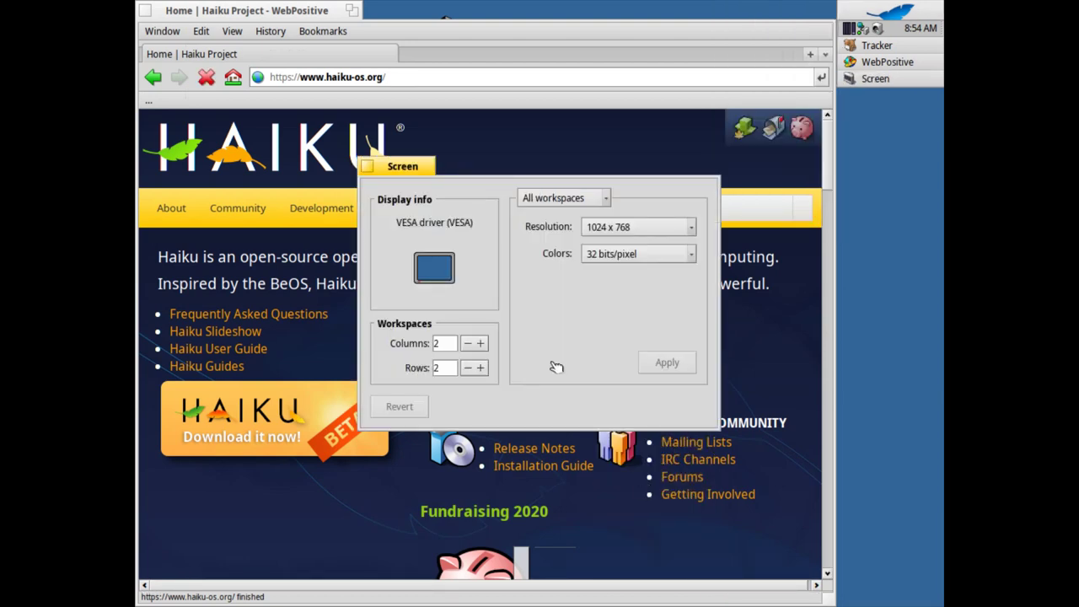
{"action": "left_click", "coordinate": [682, 234]}
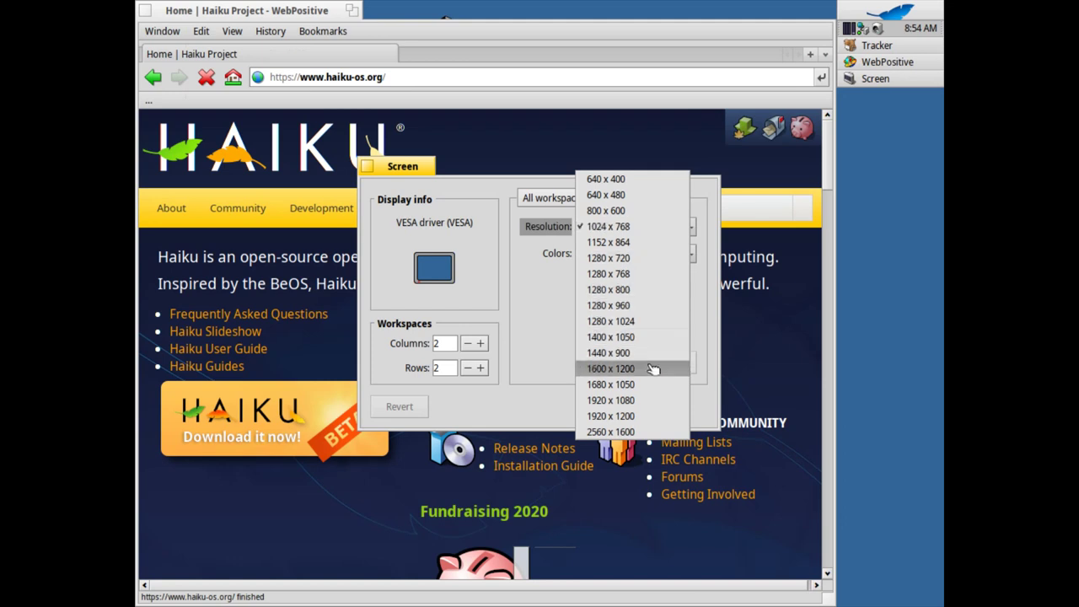
{"action": "left_click", "coordinate": [648, 400]}
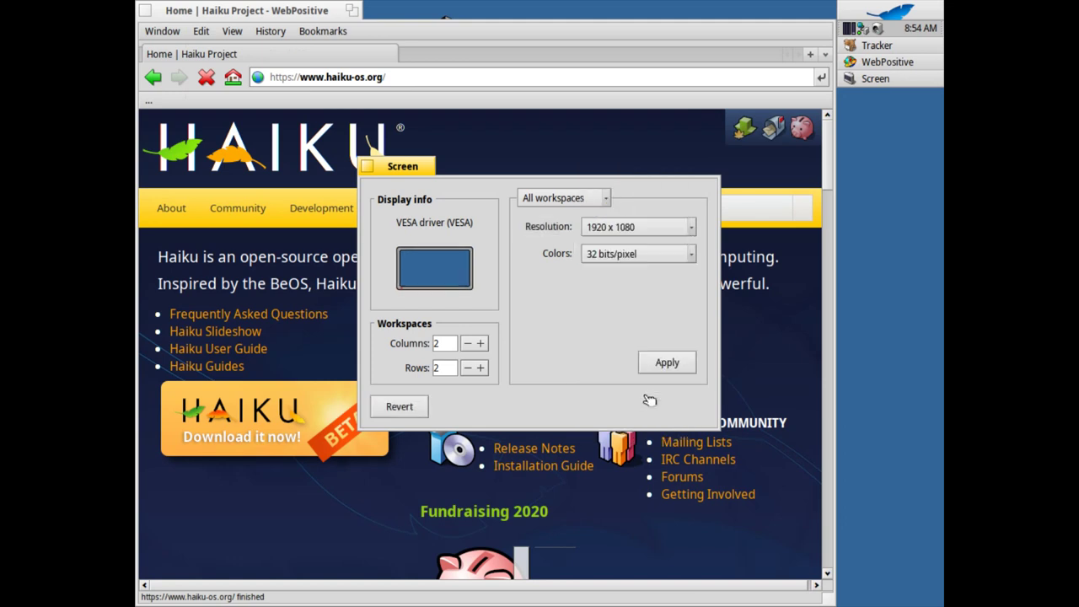
{"action": "left_click", "coordinate": [674, 362]}
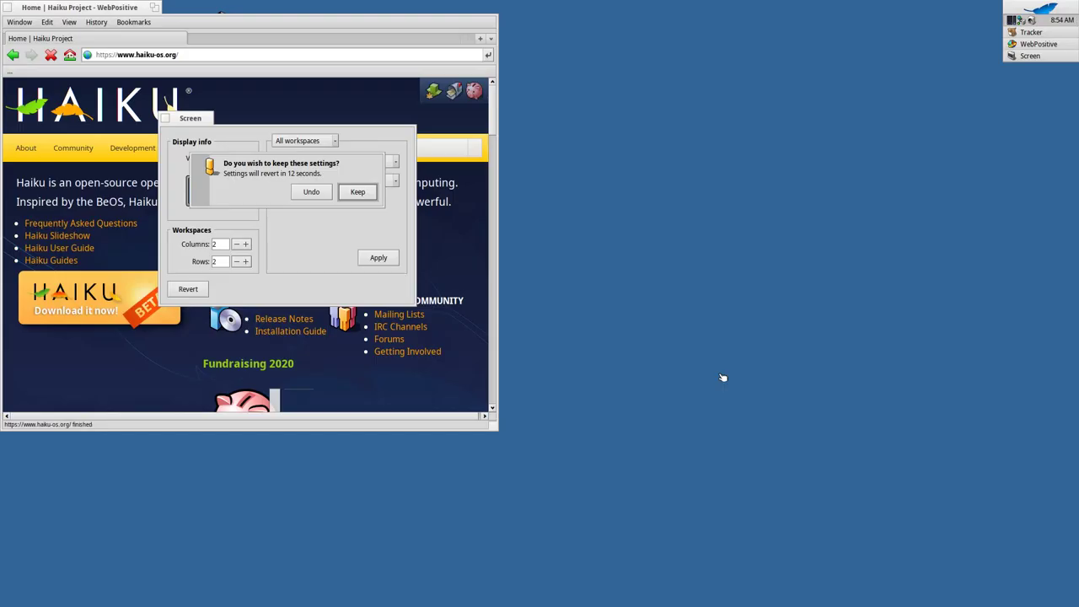
{"action": "left_click", "coordinate": [357, 192]}
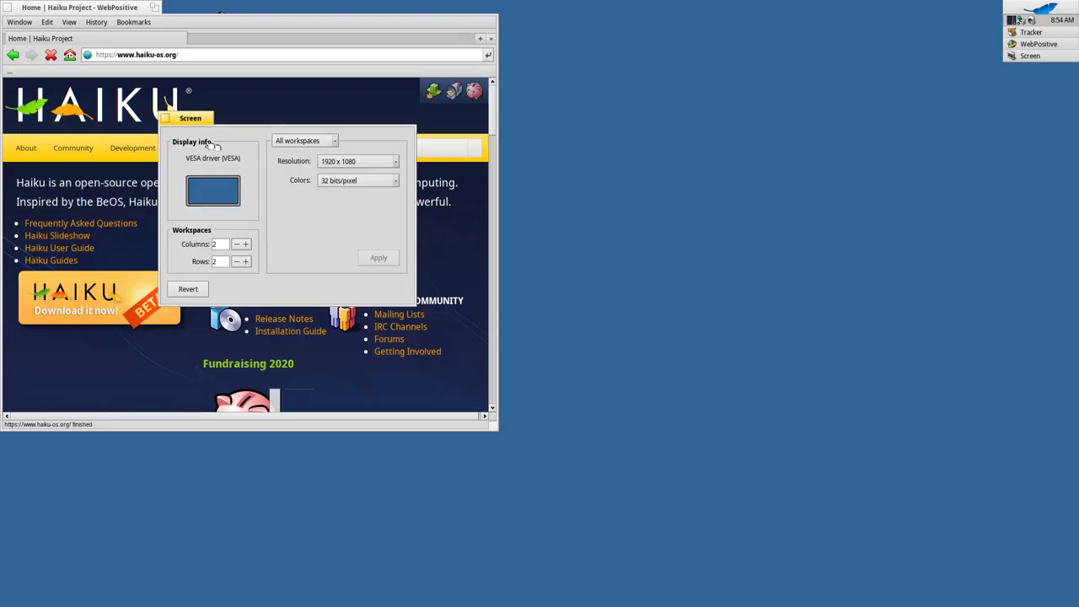
{"action": "left_click_drag", "start_coordinate": [189, 123], "coordinate": [423, 198]}
{"action": "left_click", "coordinate": [403, 199]}
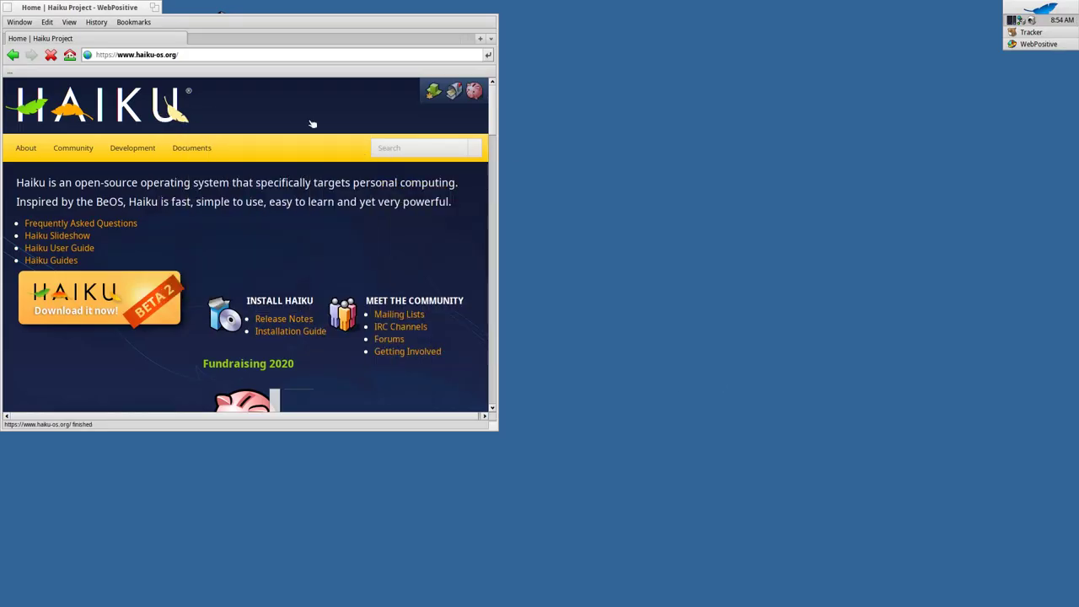
Enlarge the desktop icons to 96 x 96 and move the browser window clear of them
{"action": "left_click_drag", "start_coordinate": [150, 8], "coordinate": [345, 95]}
{"action": "left_click", "coordinate": [373, 67]}
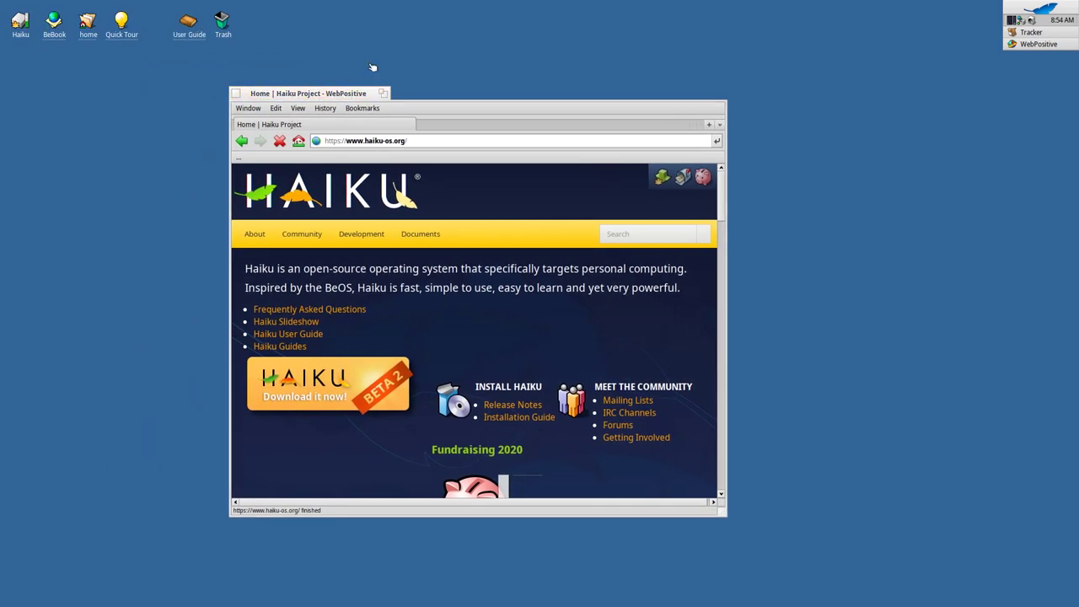
{"action": "right_click", "coordinate": [372, 66]}
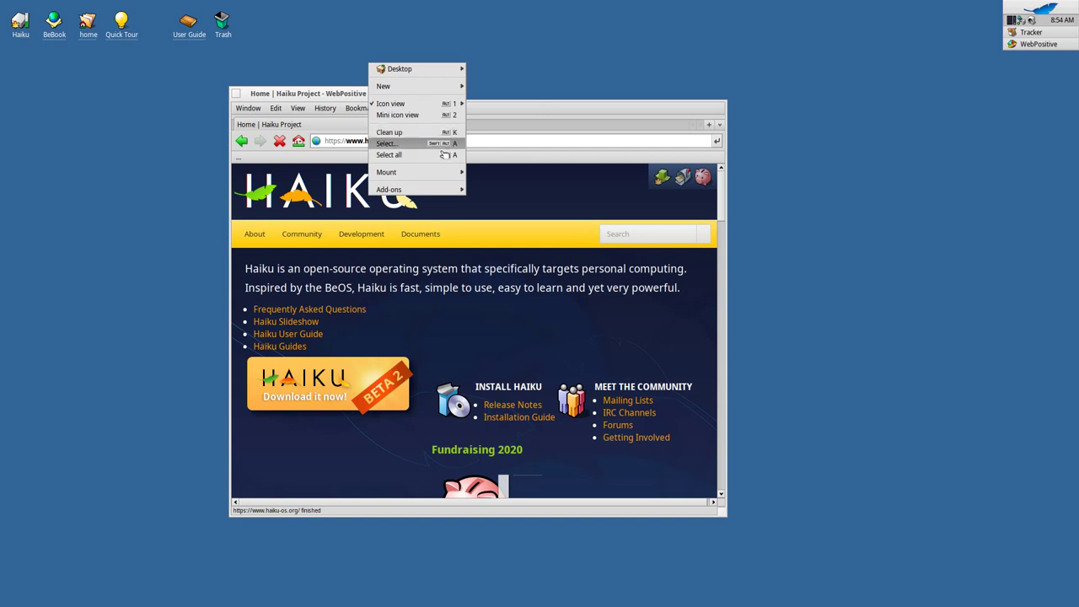
{"action": "mouse_move", "coordinate": [459, 103]}
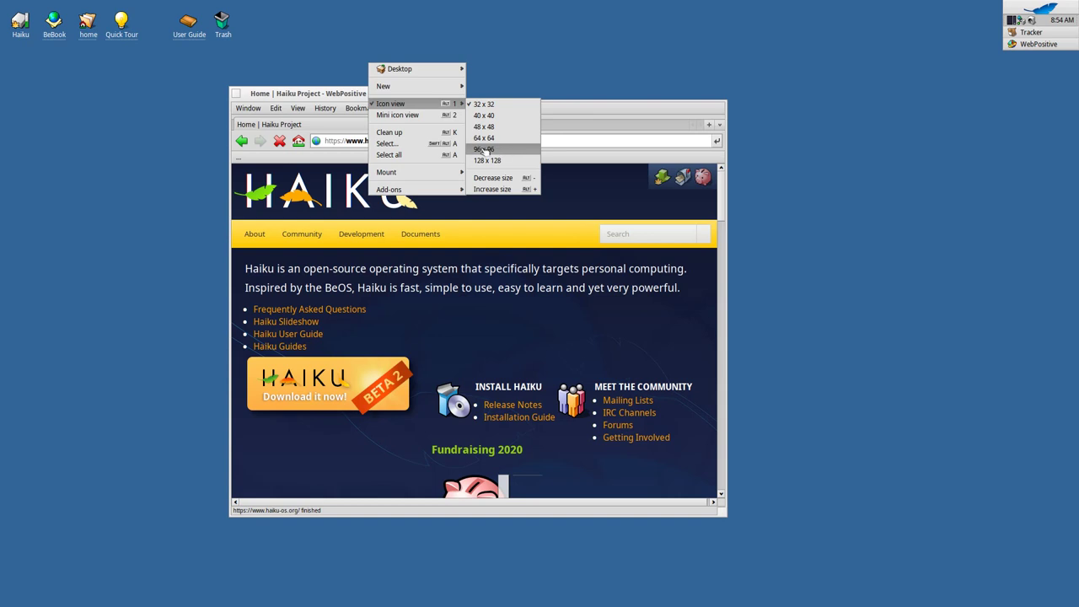
{"action": "left_click", "coordinate": [484, 149]}
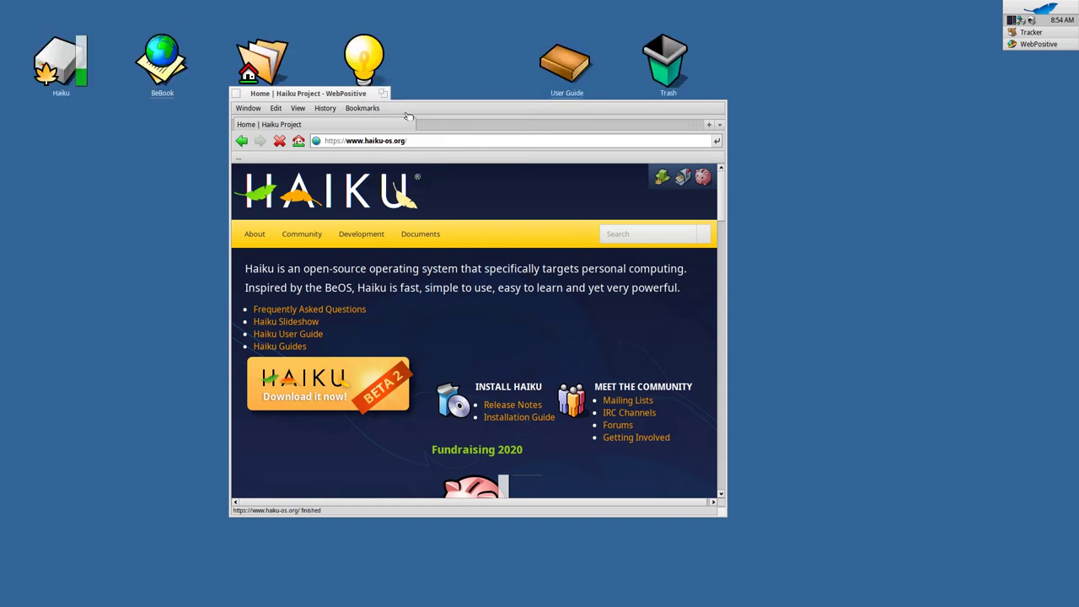
{"action": "left_click_drag", "start_coordinate": [333, 99], "coordinate": [501, 152]}
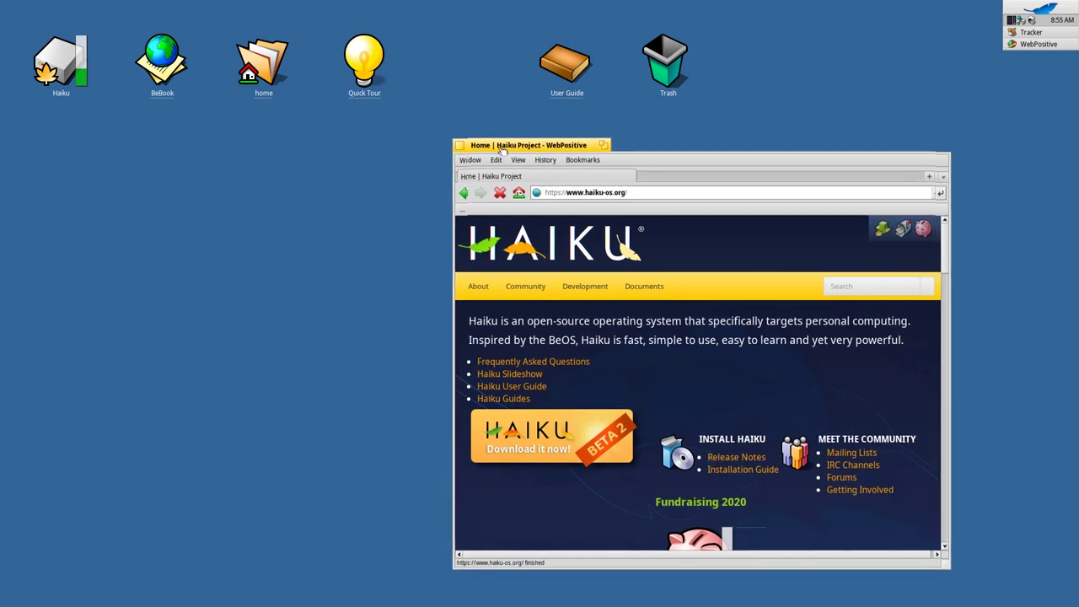
Open the Quick Tour from the desktop, maximize its browser window and read through to the Twitcher section
{"action": "left_click", "coordinate": [376, 67]}
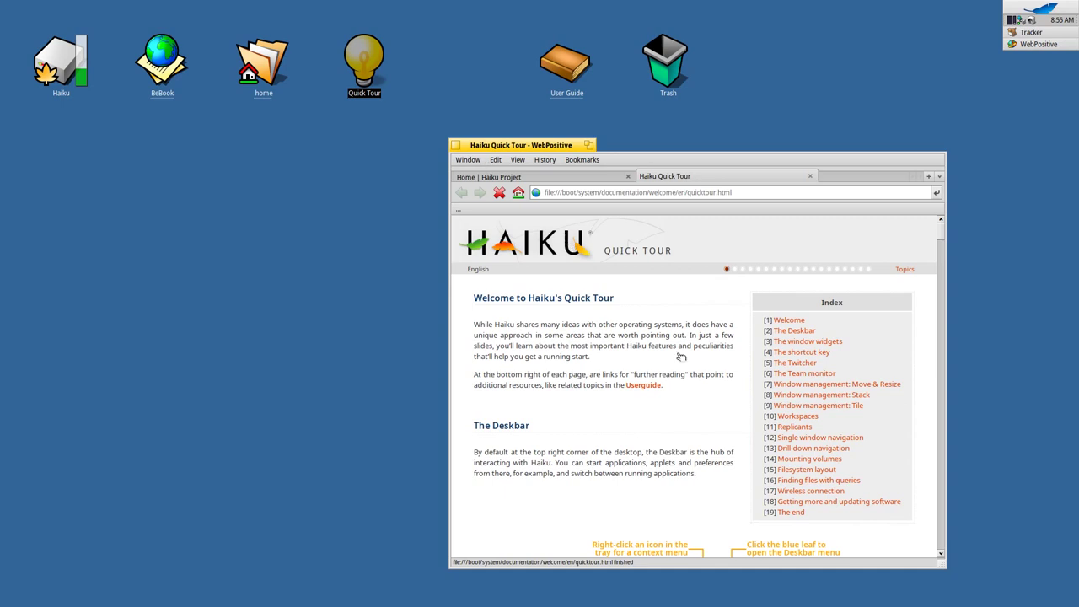
{"action": "scroll", "coordinate": [681, 358], "scroll_direction": "down", "scroll_amount": 3}
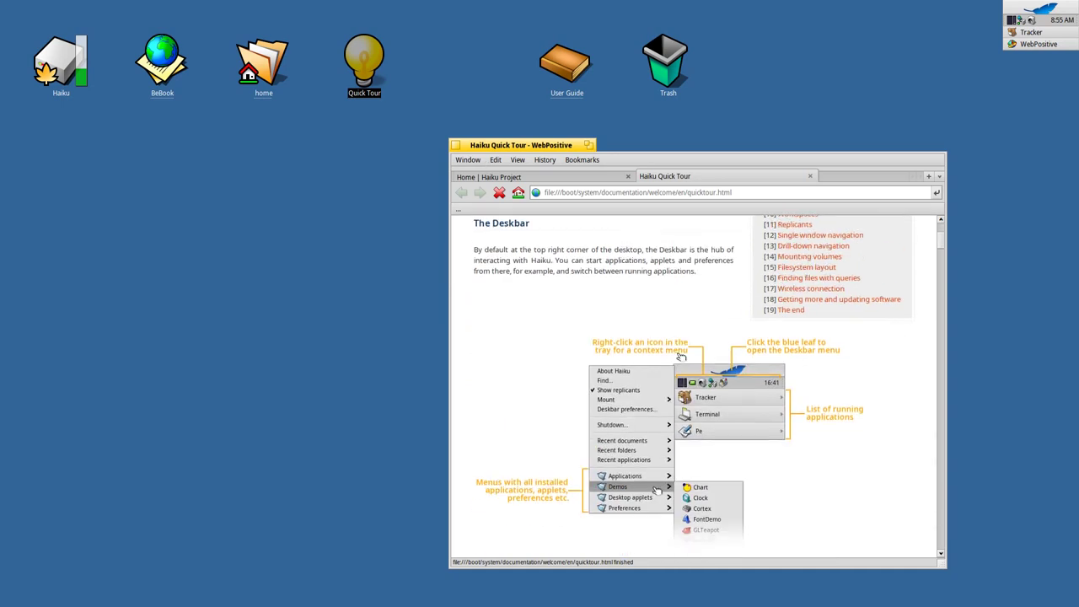
{"action": "left_click", "coordinate": [589, 146]}
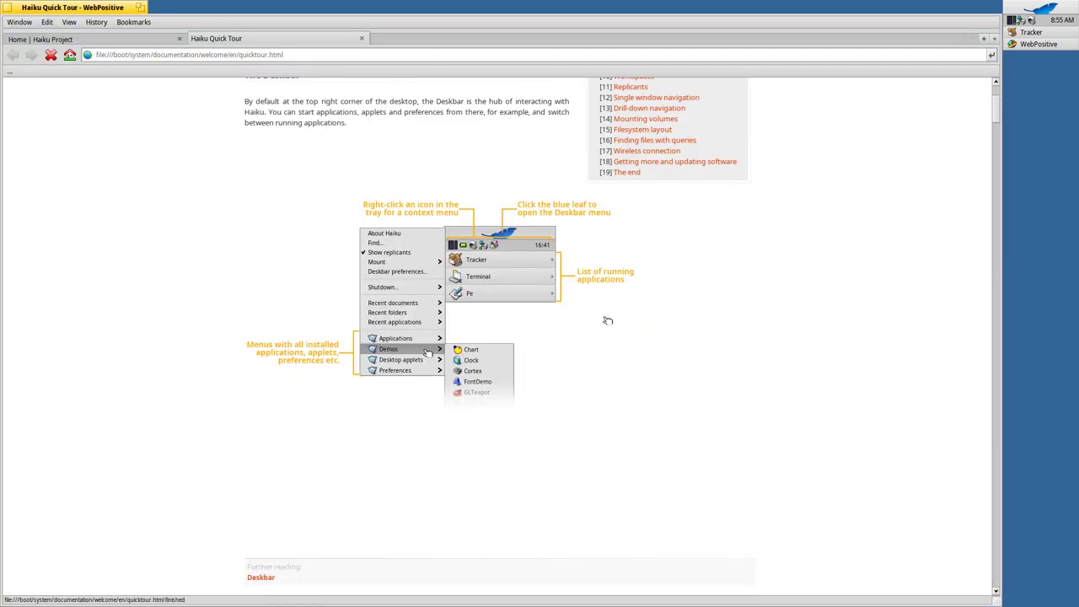
{"action": "scroll", "coordinate": [607, 320], "scroll_direction": "down", "scroll_amount": 10}
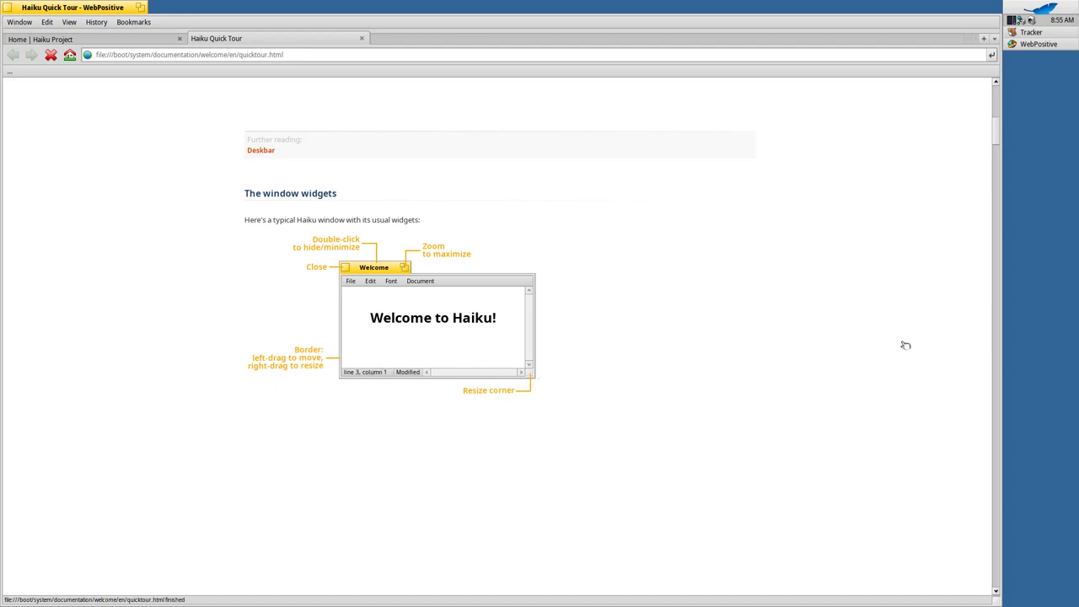
{"action": "scroll", "coordinate": [731, 387], "scroll_direction": "down", "scroll_amount": 6}
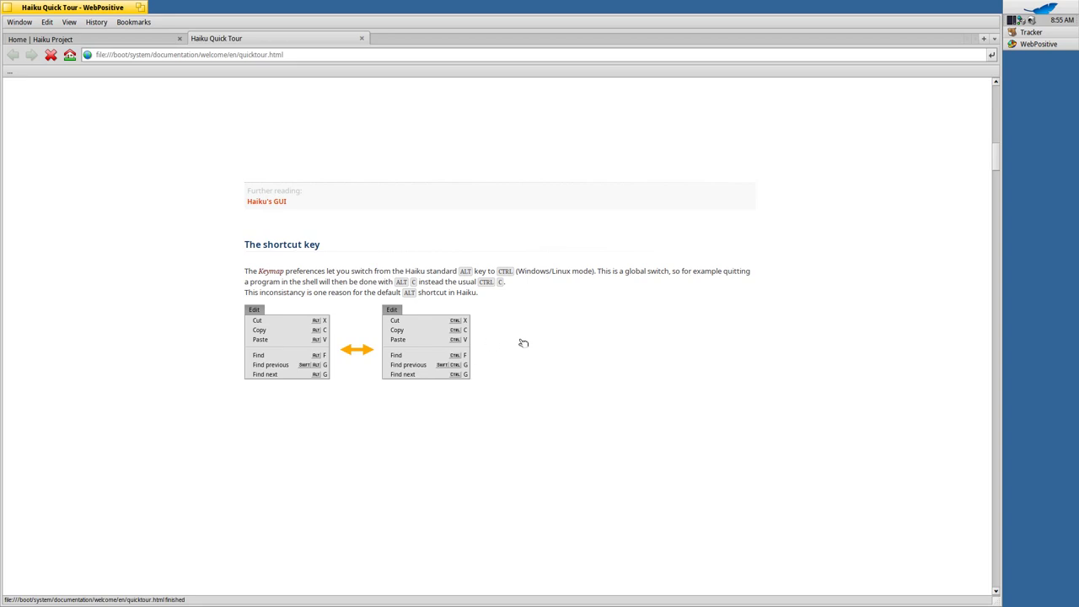
{"action": "scroll", "coordinate": [590, 406], "scroll_direction": "down", "scroll_amount": 10}
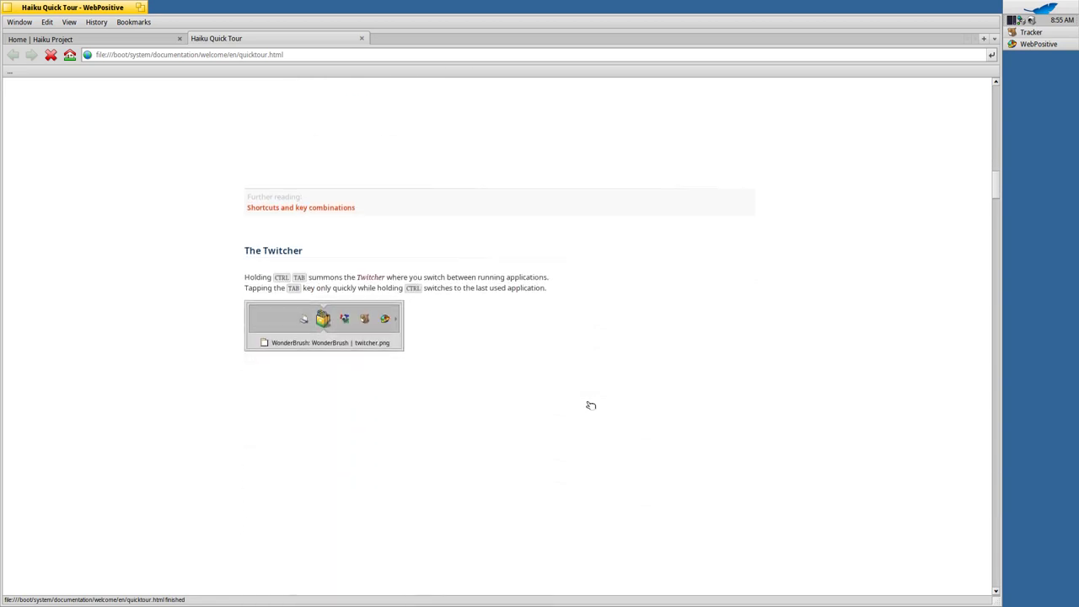
Try out the Twitcher by cycling between the running applications WebPositive and Tracker
{"action": "key", "text": "ctrl+Tab"}
{"action": "key", "text": "ctrl+Tab"}
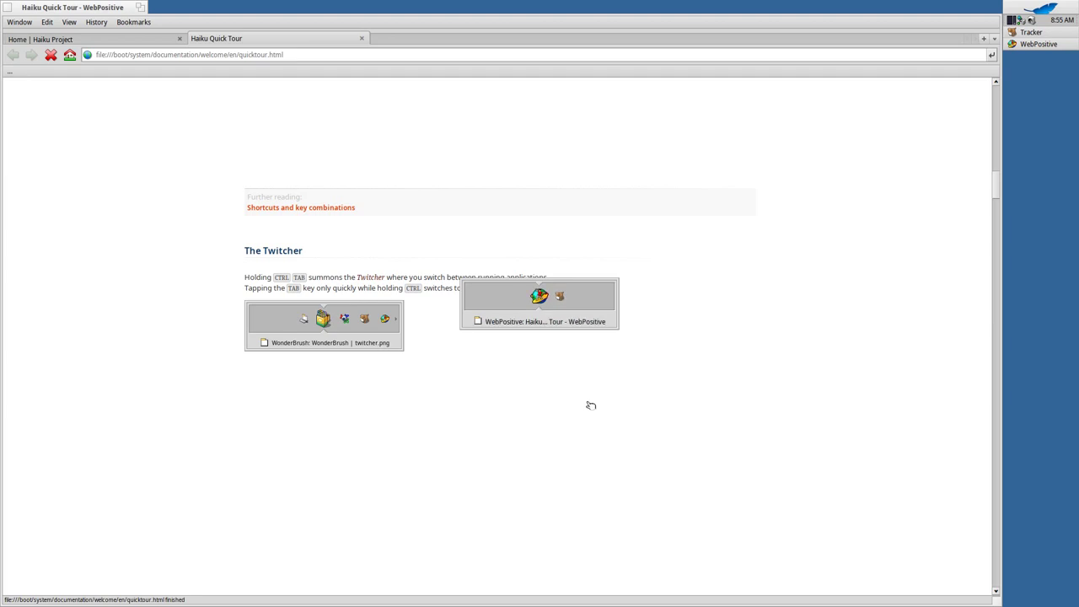
{"action": "key", "text": "ctrl+Tab"}
{"action": "key", "text": "ctrl+Tab"}
{"action": "key", "text": "ctrl+Tab"}
{"action": "key", "text": "ctrl+Tab"}
Read the Quick Tour sections on the Team monitor, moving and resizing windows, and stacking windows
{"action": "scroll", "coordinate": [574, 396], "scroll_direction": "down", "scroll_amount": 8}
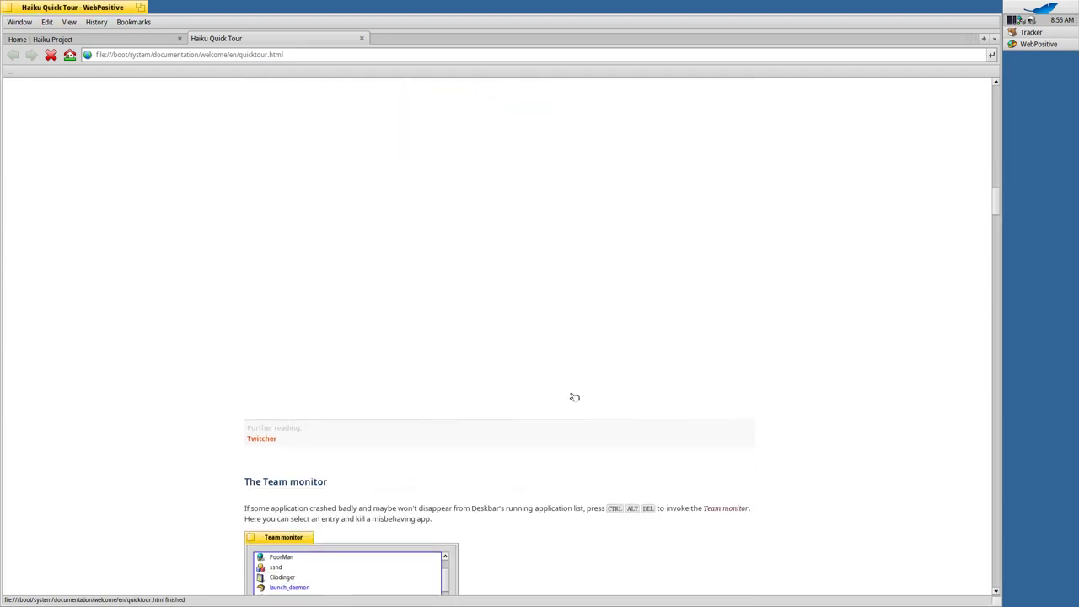
{"action": "scroll", "coordinate": [574, 396], "scroll_direction": "down", "scroll_amount": 10}
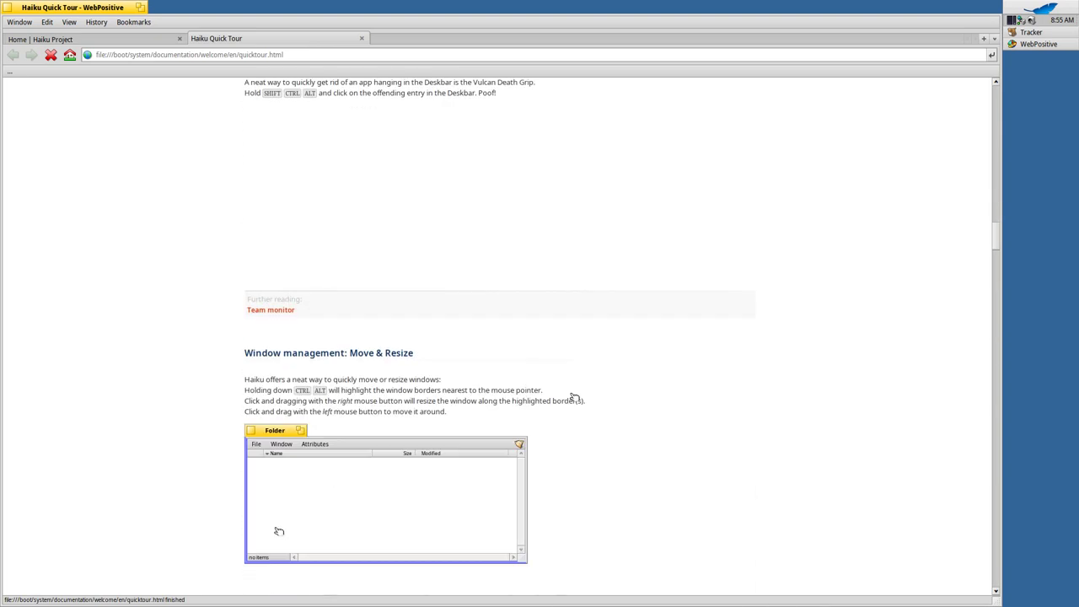
{"action": "scroll", "coordinate": [575, 396], "scroll_direction": "down", "scroll_amount": 12}
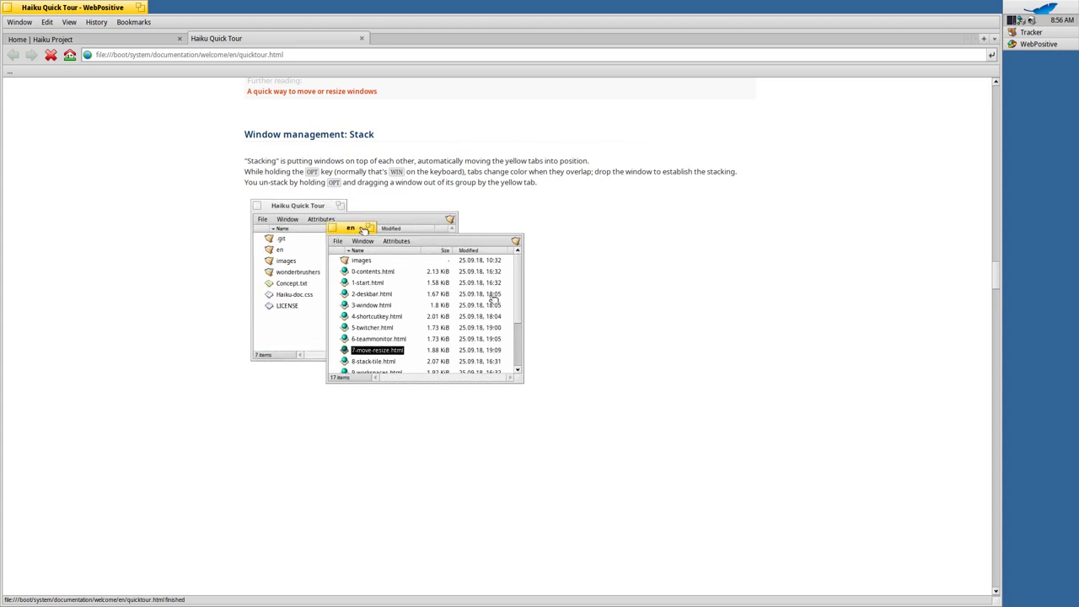
Open the home folder and stack its window with the un-maximized Quick Tour browser window, switching between the two stacked windows
{"action": "left_click", "coordinate": [141, 6]}
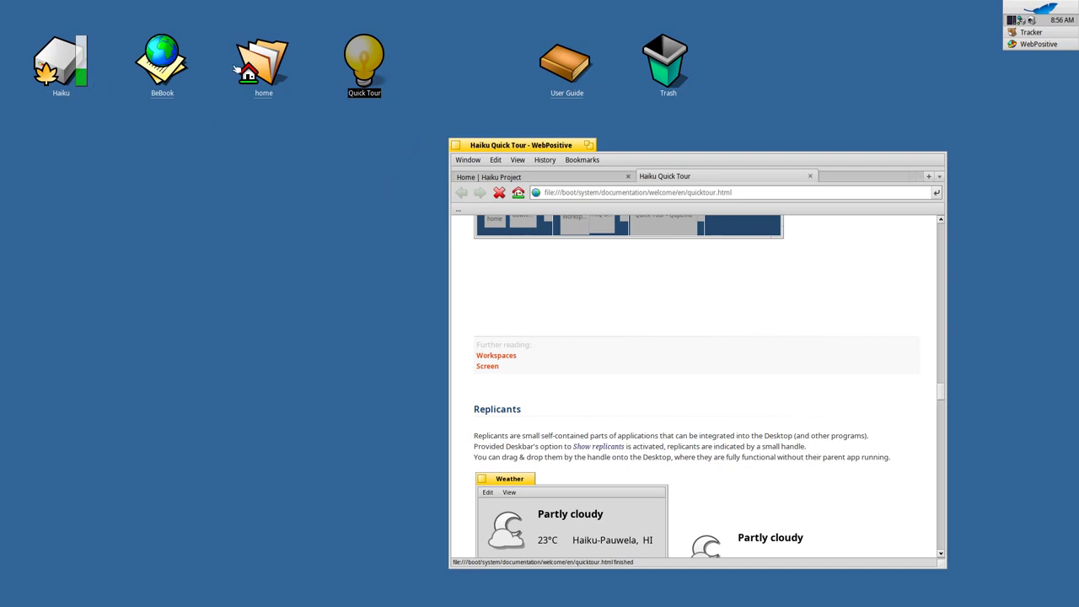
{"action": "double_click", "coordinate": [268, 73]}
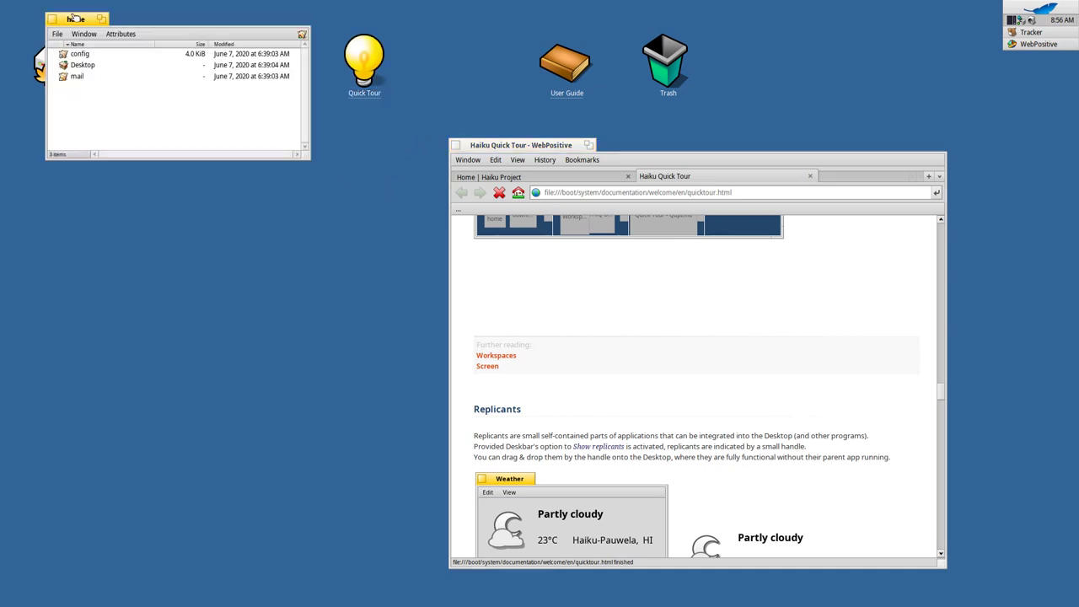
{"action": "left_click_drag", "start_coordinate": [74, 18], "coordinate": [432, 131]}
{"action": "left_click", "coordinate": [564, 148]}
{"action": "left_click", "coordinate": [434, 118]}
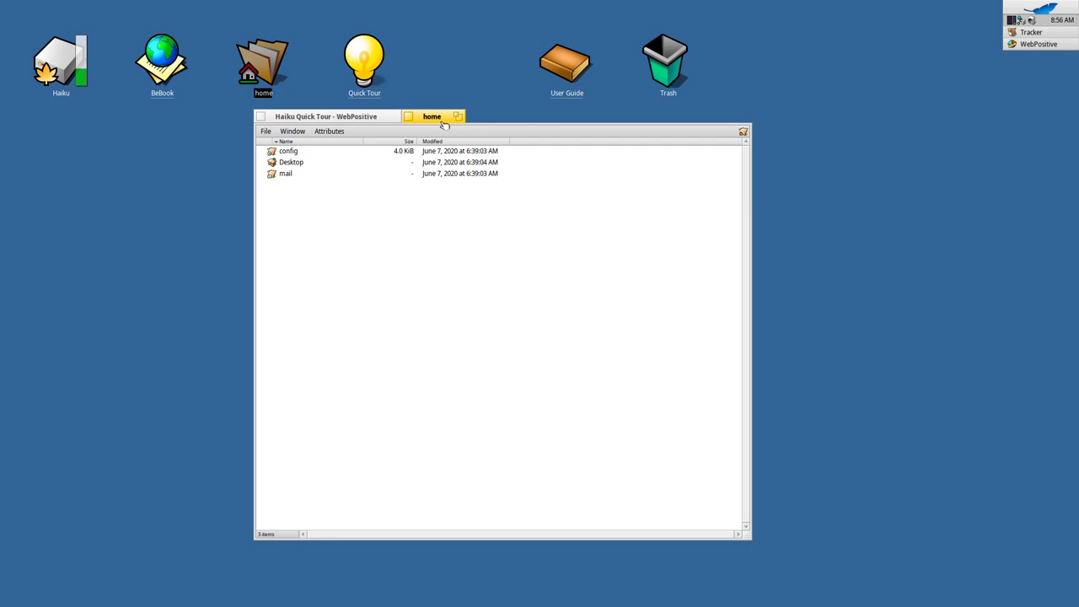
{"action": "left_click", "coordinate": [350, 124]}
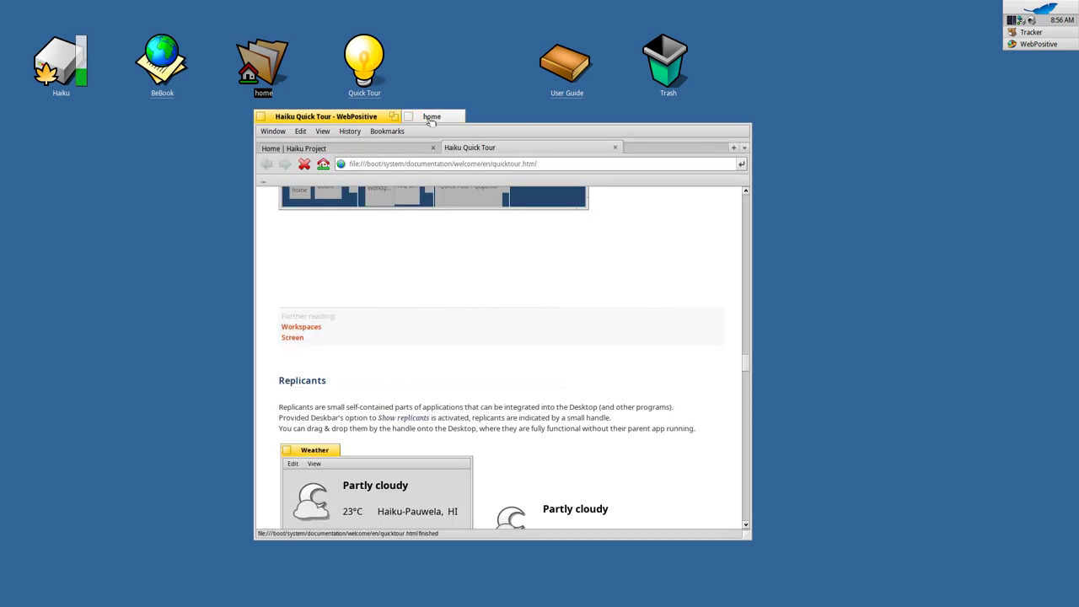
Switch between the stacked home and Quick Tour windows and return to the Quick Tour's "Window management: Tile" section
{"action": "left_click", "coordinate": [432, 120]}
{"action": "left_click", "coordinate": [336, 118]}
{"action": "scroll", "coordinate": [597, 343], "scroll_direction": "up", "scroll_amount": 5}
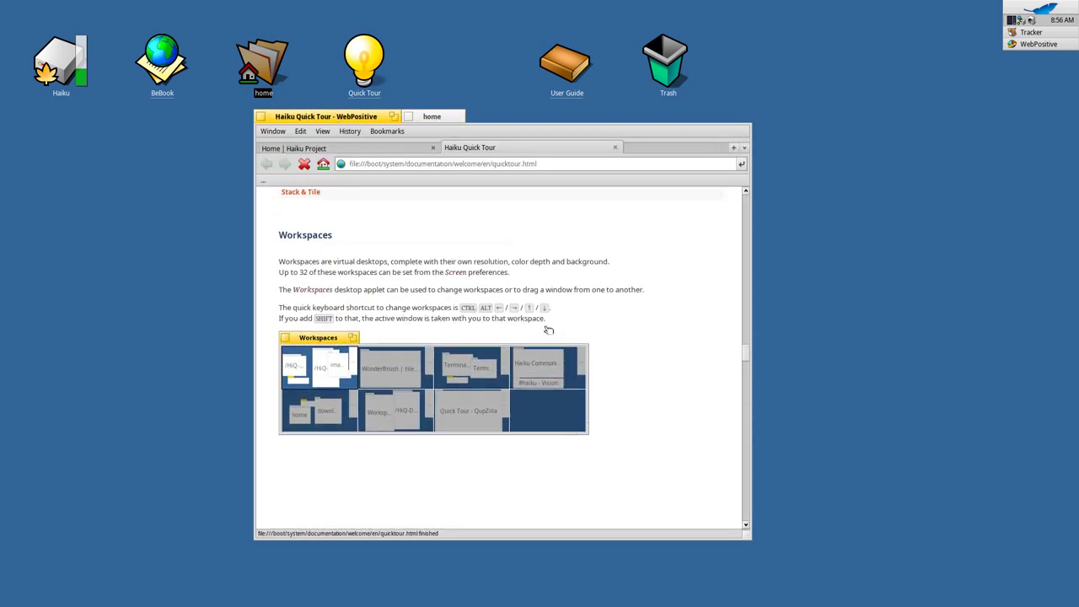
{"action": "scroll", "coordinate": [548, 329], "scroll_direction": "up", "scroll_amount": 5}
{"action": "scroll", "coordinate": [548, 330], "scroll_direction": "up", "scroll_amount": 1}
{"action": "scroll", "coordinate": [548, 329], "scroll_direction": "down", "scroll_amount": 1}
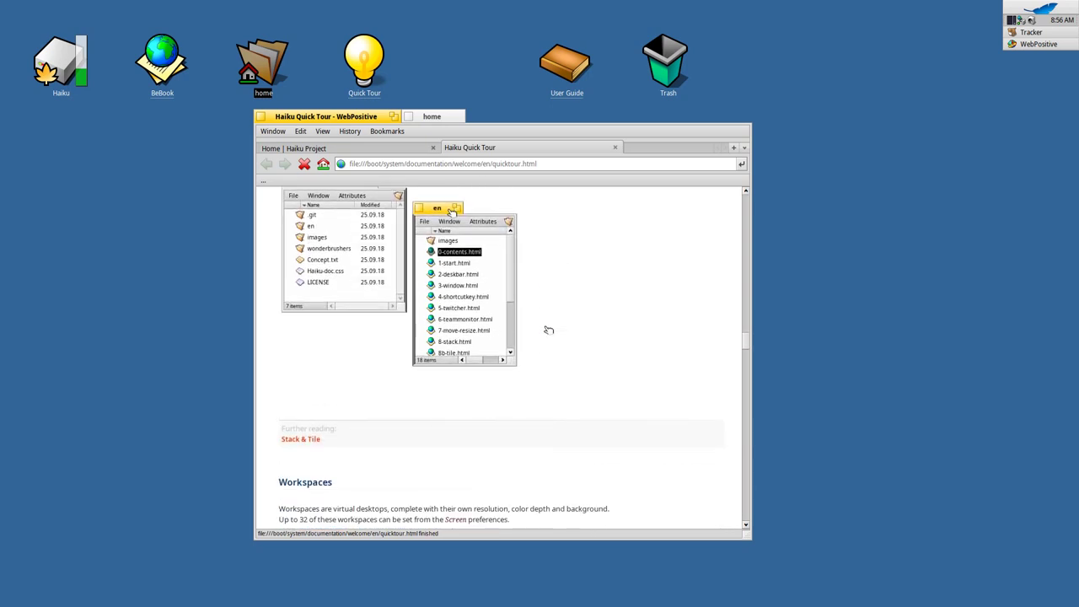
{"action": "scroll", "coordinate": [548, 329], "scroll_direction": "up", "scroll_amount": 2}
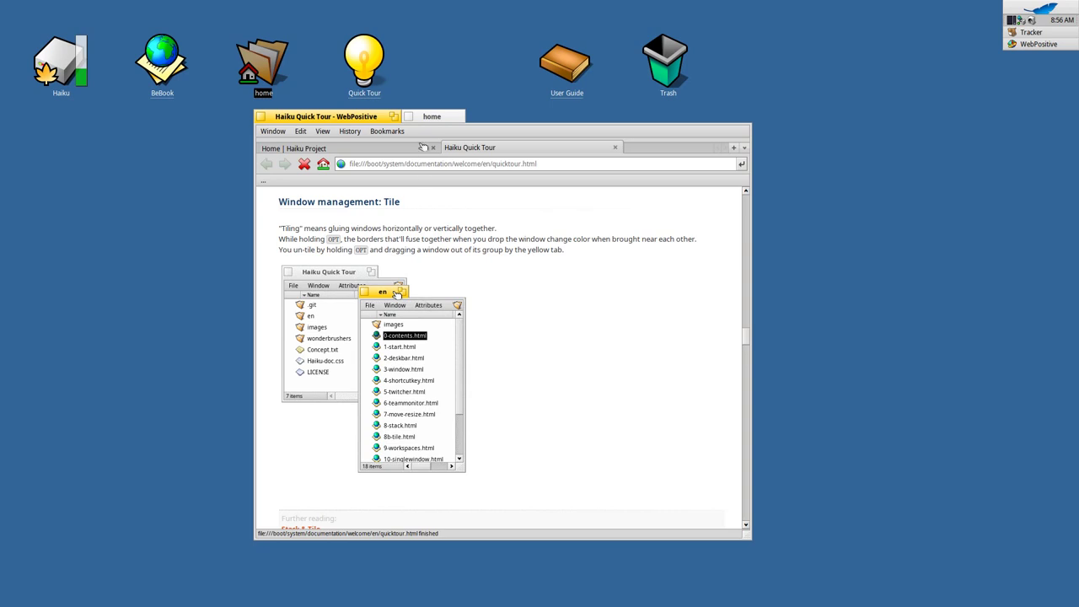
Un-stack the home window, tile it side by side with the Quick Tour browser window and move the tiled pair together
{"action": "left_click", "coordinate": [433, 117]}
{"action": "left_click_drag", "start_coordinate": [433, 118], "coordinate": [604, 125]}
{"action": "left_click", "coordinate": [364, 117]}
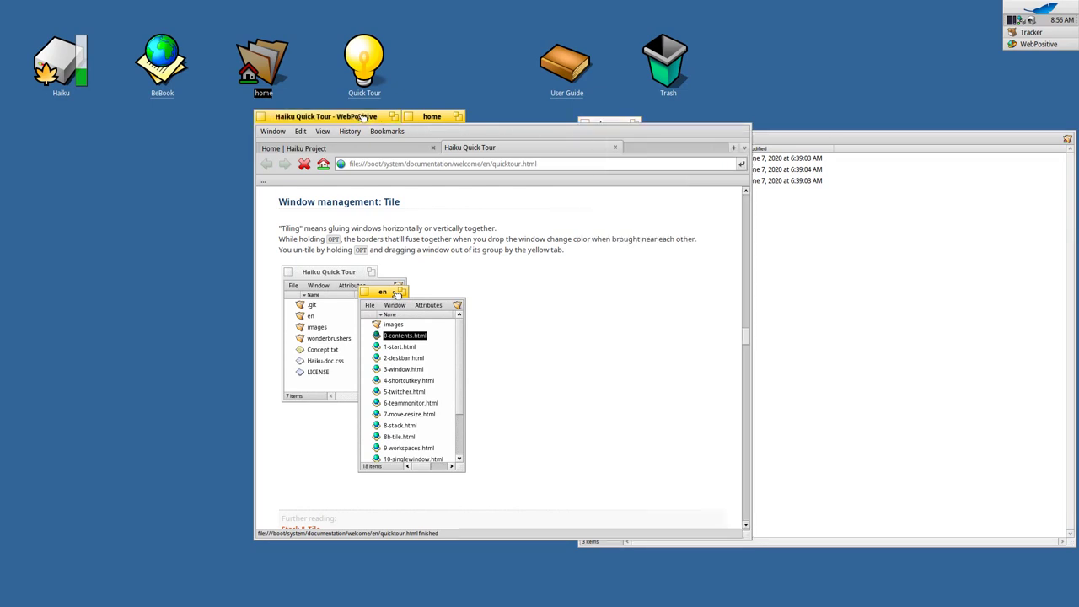
{"action": "left_click_drag", "start_coordinate": [354, 121], "coordinate": [174, 164]}
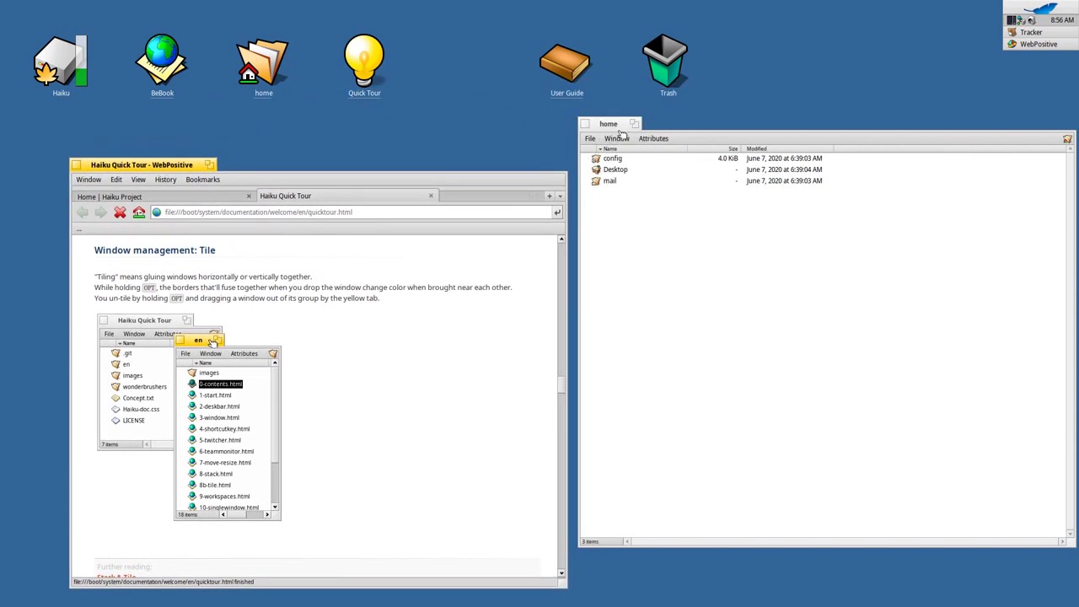
{"action": "left_click_drag", "start_coordinate": [615, 125], "coordinate": [604, 165]}
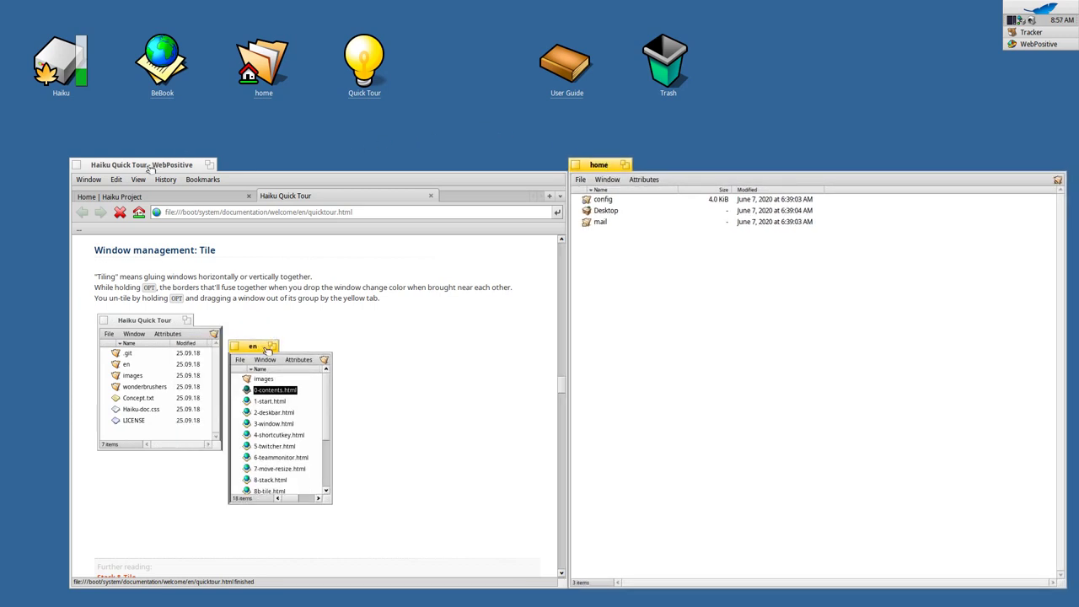
{"action": "left_click_drag", "start_coordinate": [148, 168], "coordinate": [129, 88]}
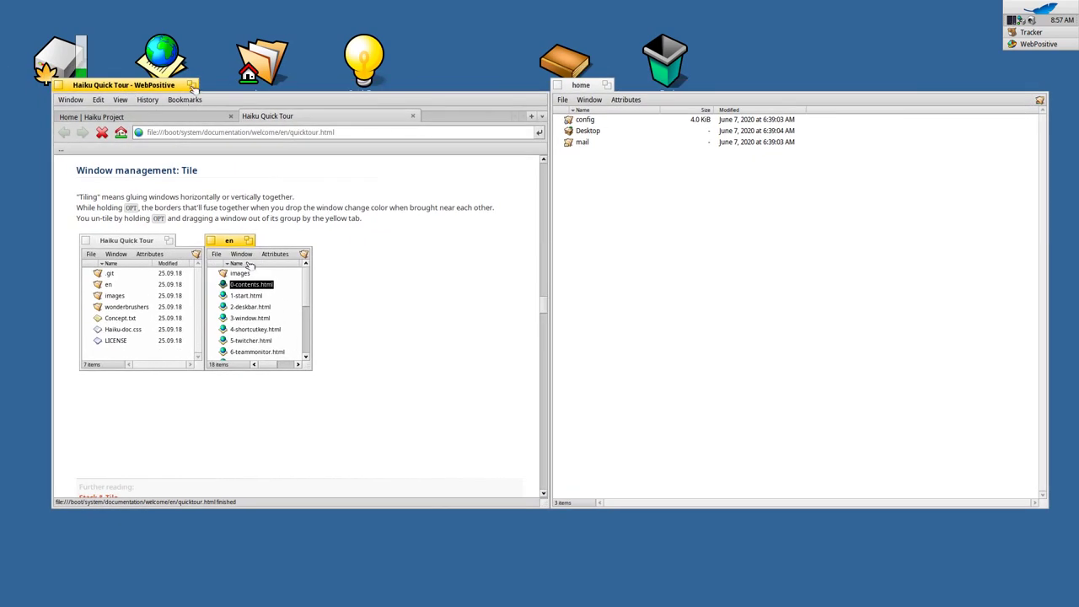
Zoom the tiled windows, then resize and move them as a group until both fit on the desktop
{"action": "left_click", "coordinate": [192, 85]}
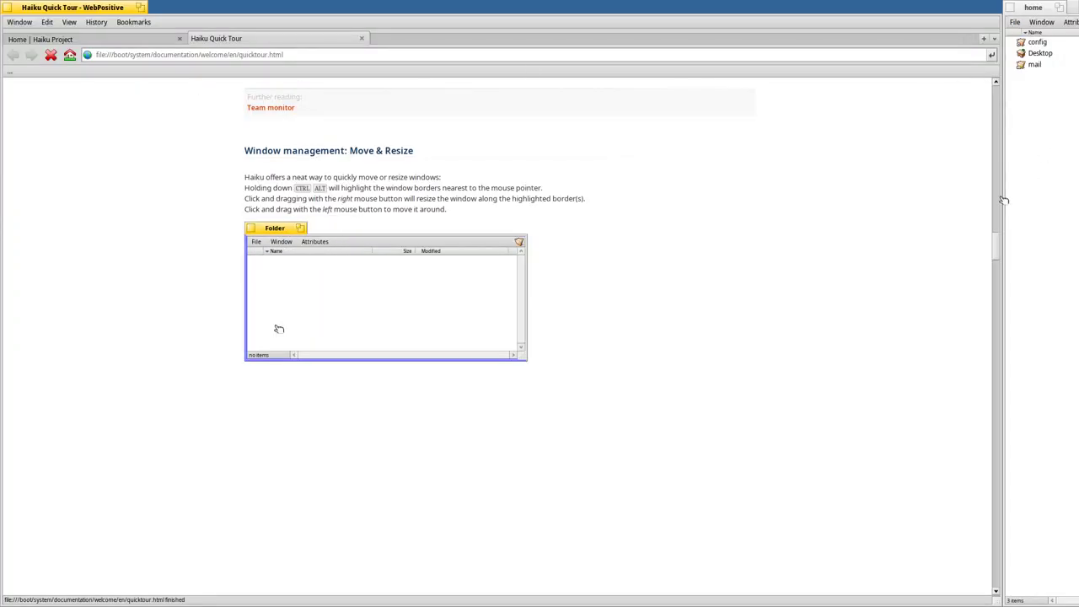
{"action": "left_click_drag", "start_coordinate": [1006, 202], "coordinate": [892, 236]}
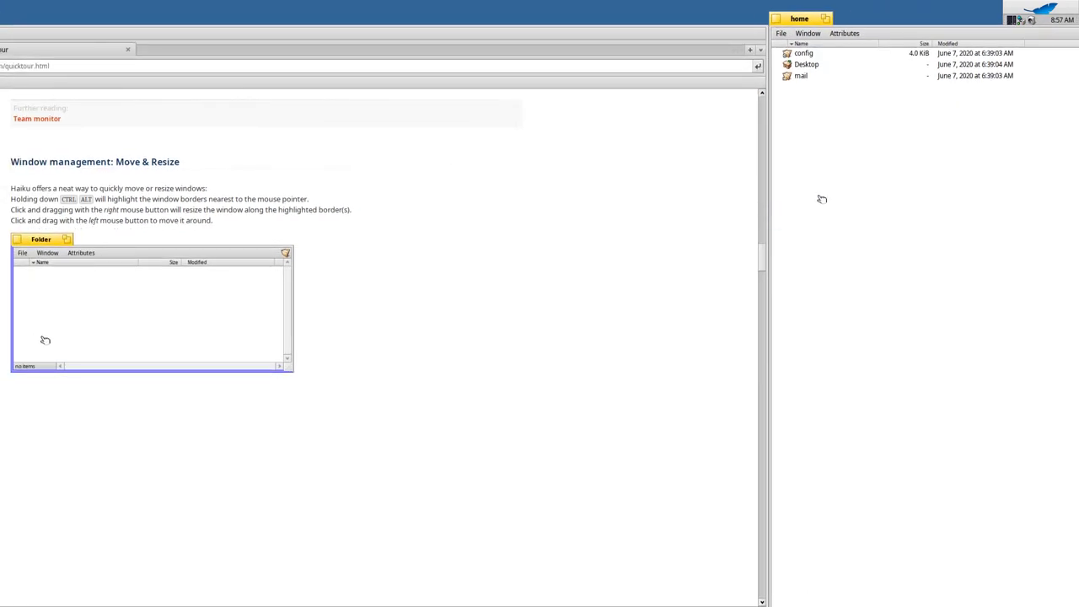
{"action": "left_click", "coordinate": [826, 19]}
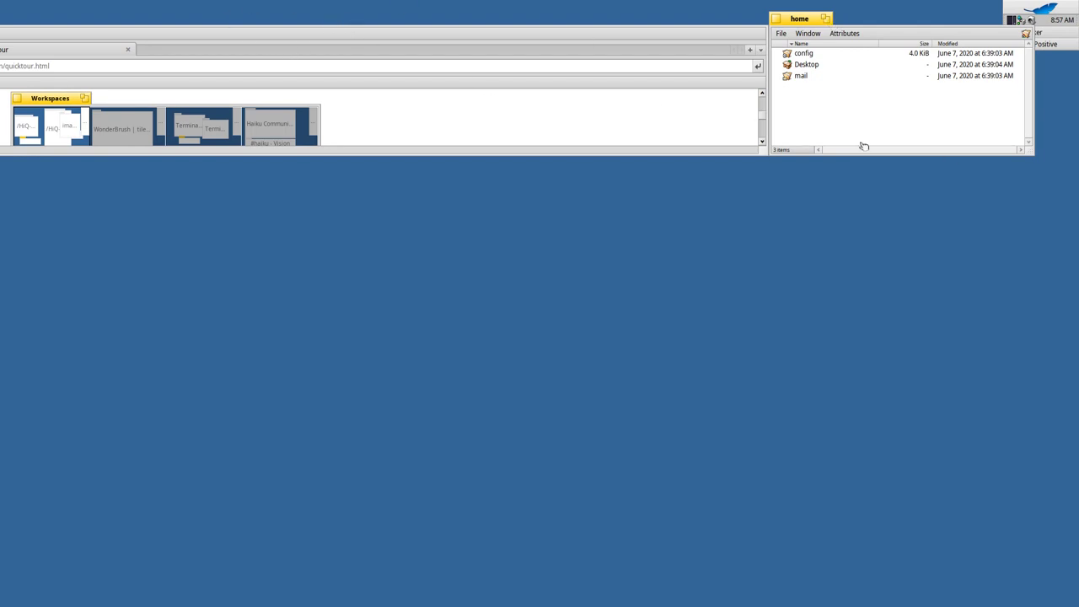
{"action": "left_click_drag", "start_coordinate": [1025, 154], "coordinate": [1004, 579]}
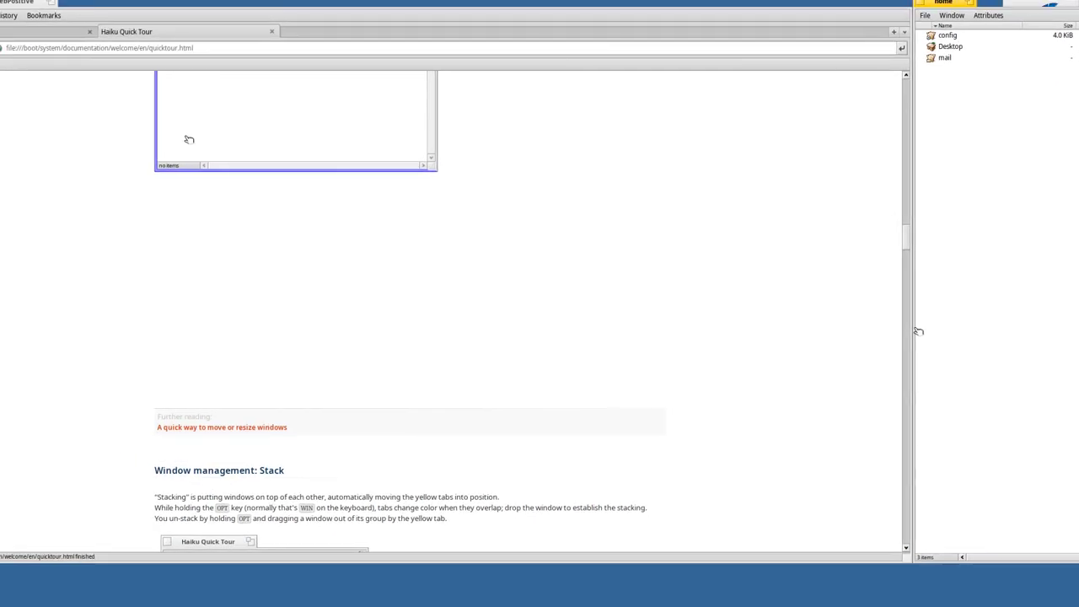
{"action": "left_click", "coordinate": [912, 562]}
{"action": "left_click_drag", "start_coordinate": [912, 562], "coordinate": [250, 582]}
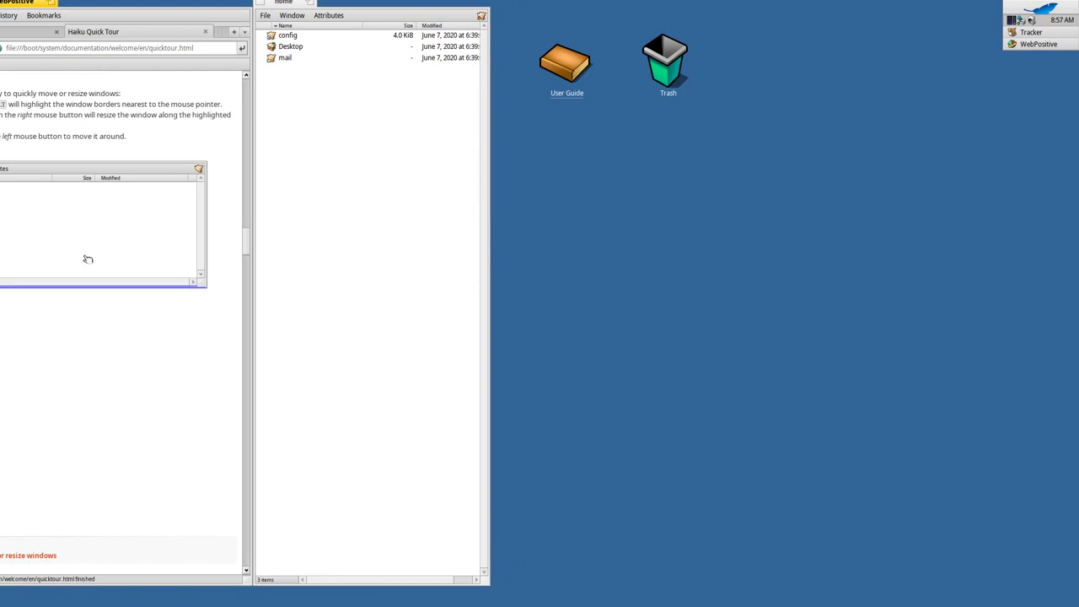
{"action": "left_click_drag", "start_coordinate": [20, 8], "coordinate": [331, 24]}
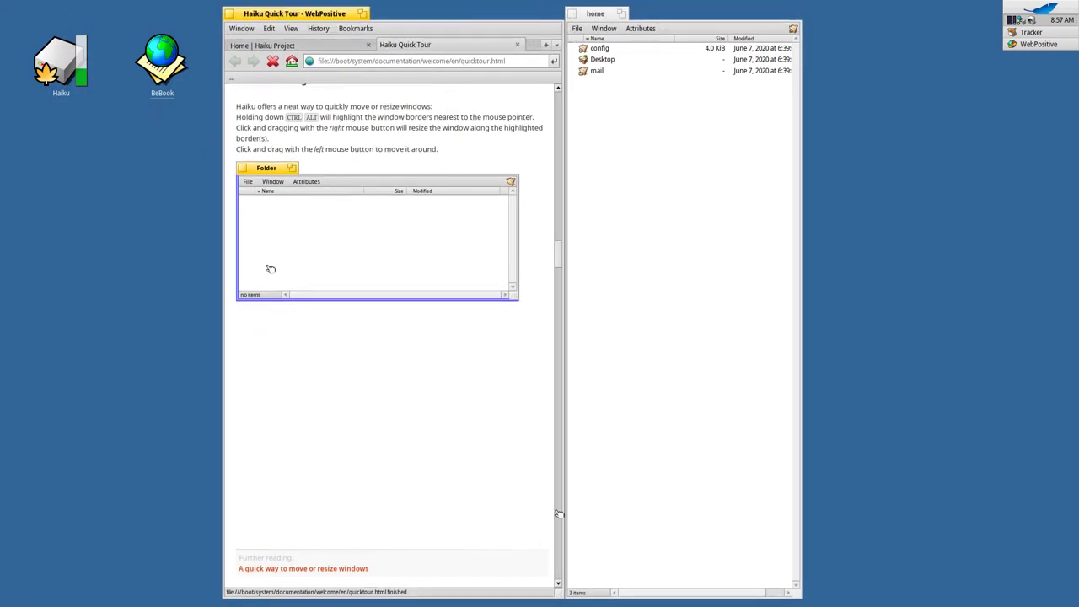
{"action": "left_click_drag", "start_coordinate": [564, 595], "coordinate": [712, 500]}
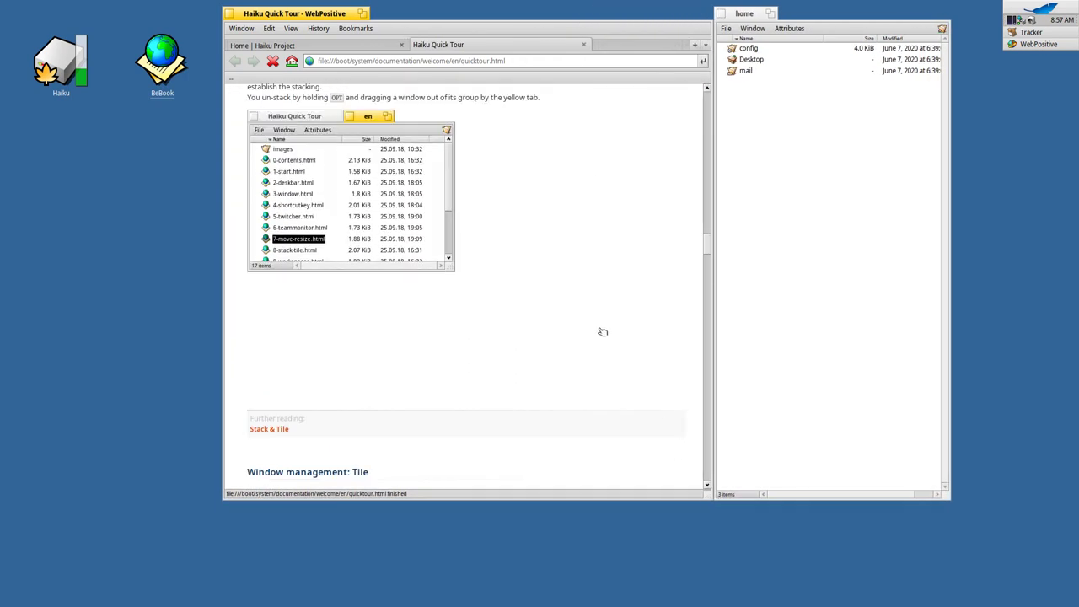
Read the Quick Tour sections on tiling, Workspaces, Replicants and Single window navigation
{"action": "scroll", "coordinate": [576, 274], "scroll_direction": "down", "scroll_amount": 10}
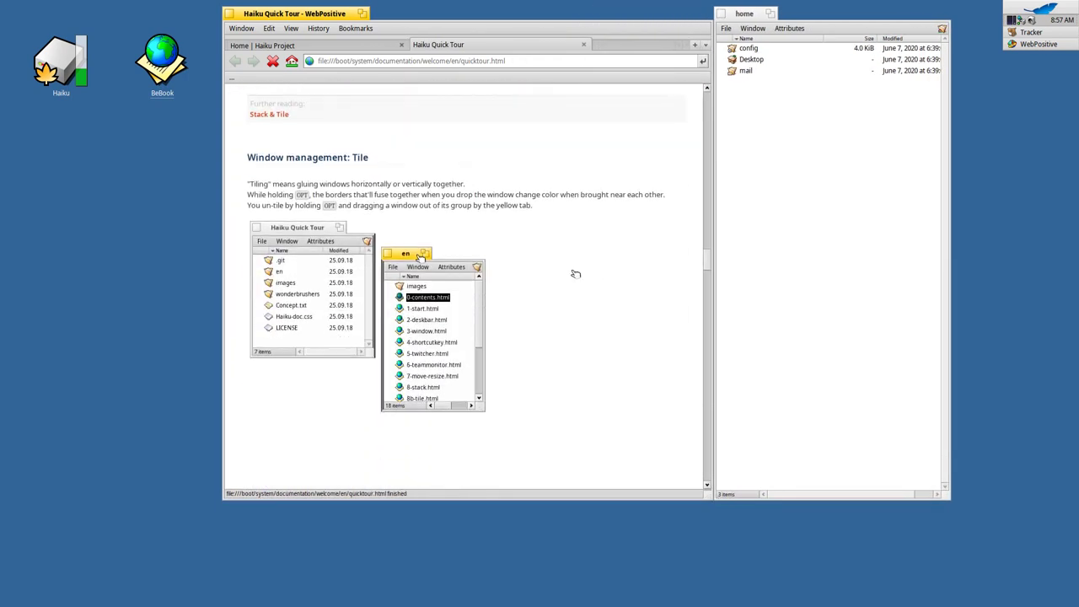
{"action": "scroll", "coordinate": [576, 274], "scroll_direction": "down", "scroll_amount": 7}
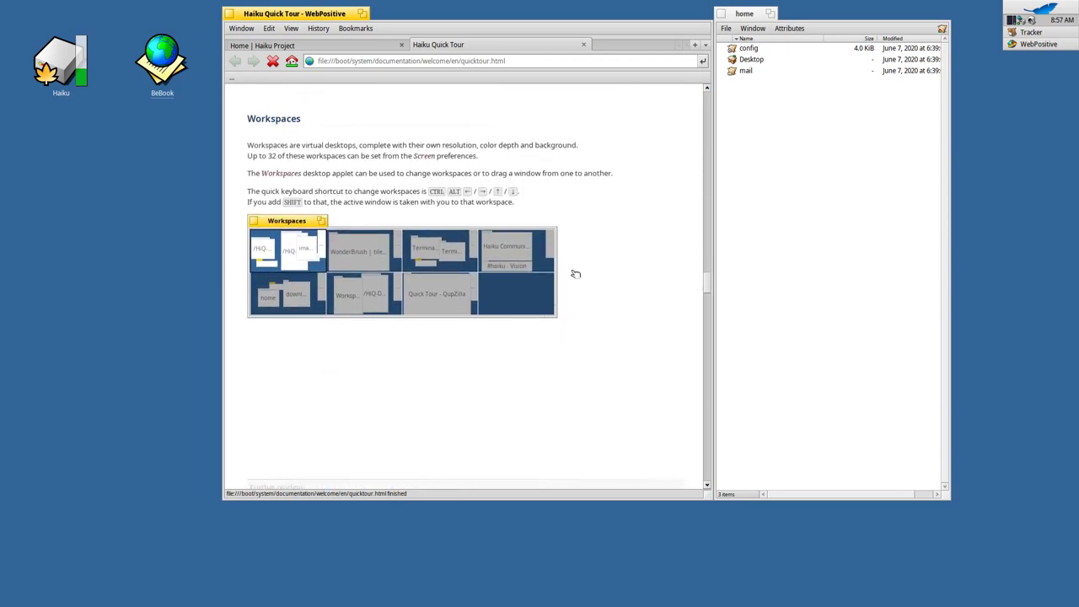
{"action": "scroll", "coordinate": [575, 274], "scroll_direction": "down", "scroll_amount": 4}
{"action": "scroll", "coordinate": [576, 274], "scroll_direction": "down", "scroll_amount": 6}
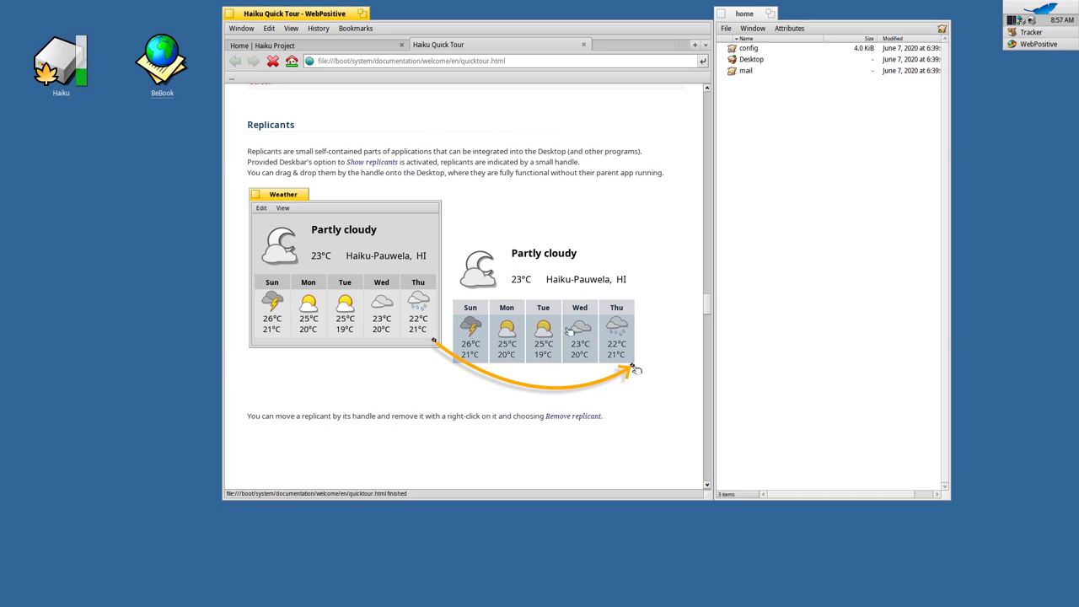
{"action": "scroll", "coordinate": [559, 314], "scroll_direction": "down", "scroll_amount": 9}
{"action": "scroll", "coordinate": [559, 314], "scroll_direction": "down", "scroll_amount": 1}
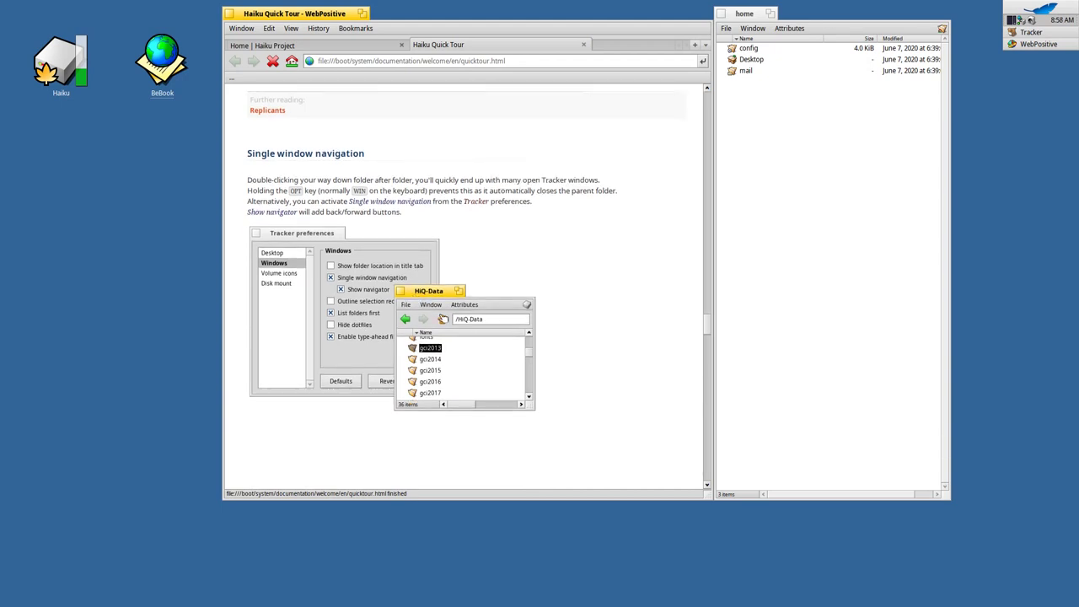
Open the mail folder from the home window to see its own Tracker window, and close it again
{"action": "double_click", "coordinate": [746, 71]}
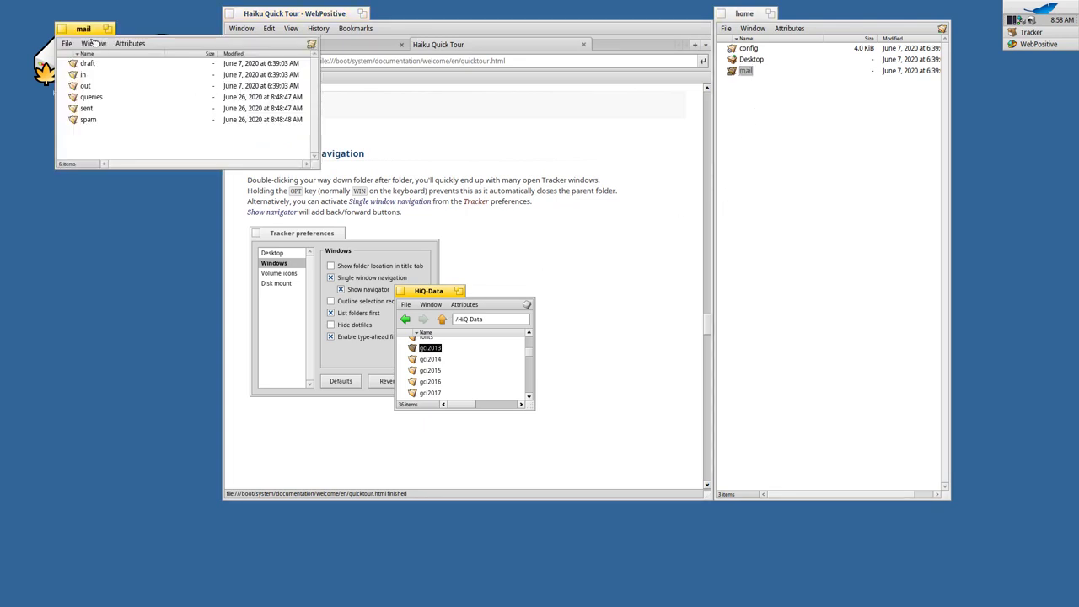
{"action": "left_click", "coordinate": [61, 31]}
{"action": "left_click", "coordinate": [759, 170]}
Un-tile and close the home window, and close the Quick Tour browser after reading its Drill-down navigation section
{"action": "left_click_drag", "start_coordinate": [747, 15], "coordinate": [762, 71]}
{"action": "left_click", "coordinate": [737, 71]}
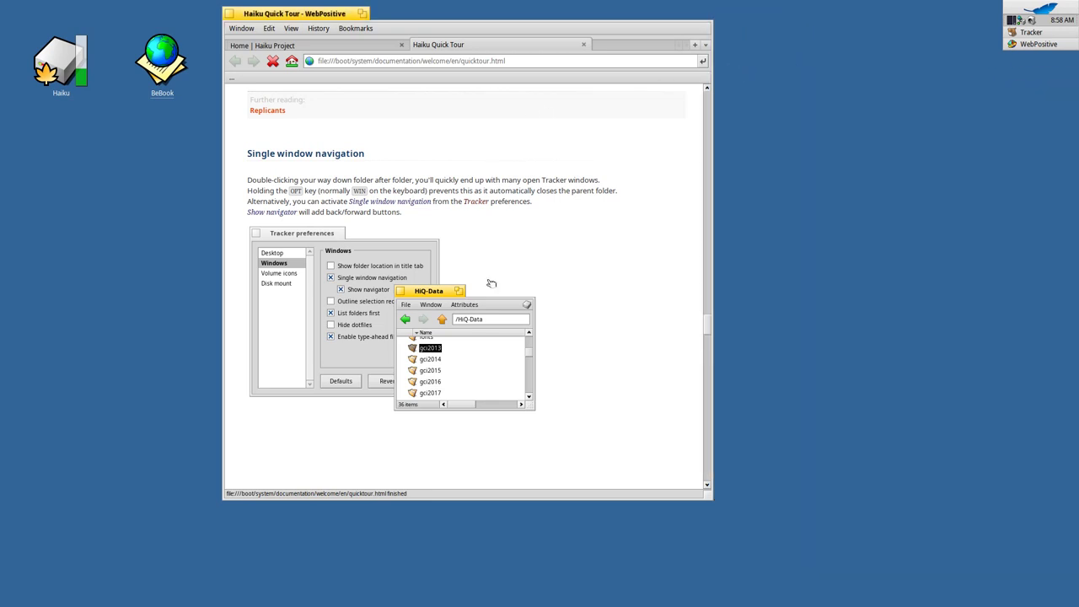
{"action": "scroll", "coordinate": [492, 283], "scroll_direction": "down", "scroll_amount": 10}
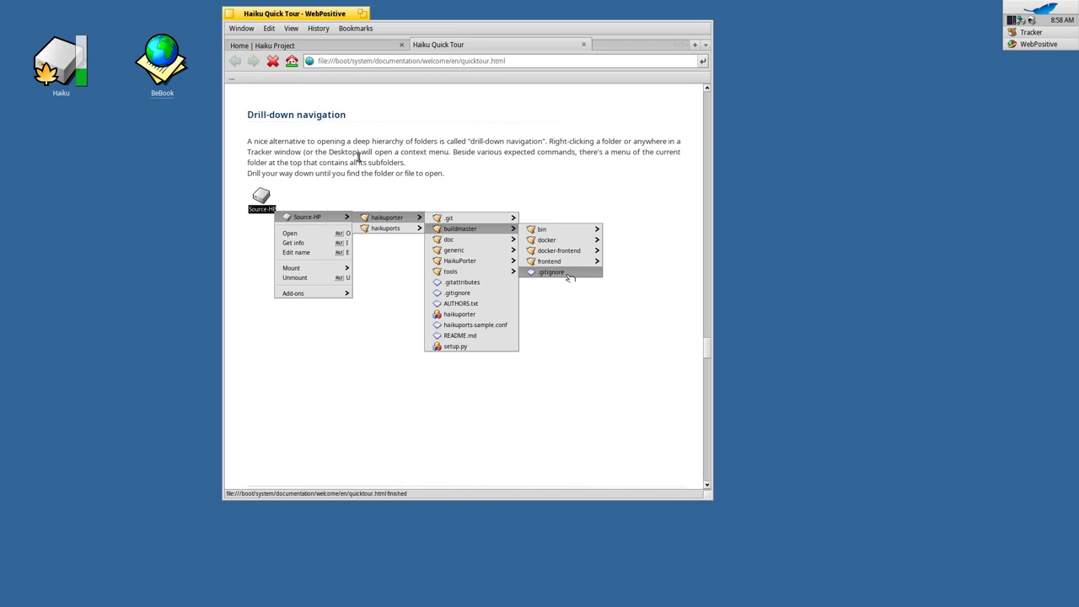
{"action": "left_click", "coordinate": [229, 14]}
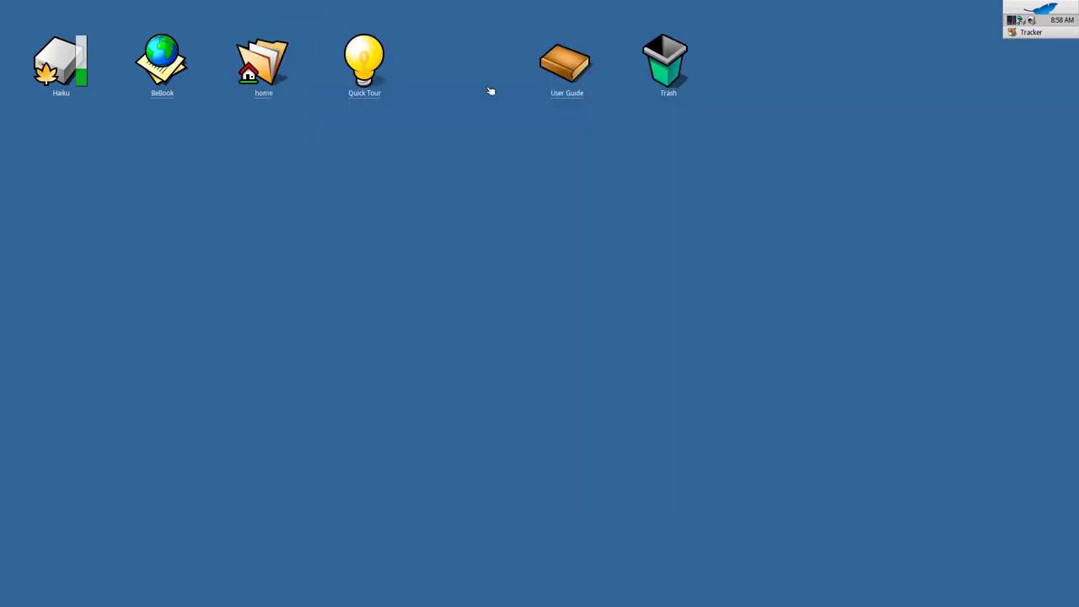
View Haiku's system information, including version, processors and memory, and close the About this system window
{"action": "left_click", "coordinate": [1052, 10]}
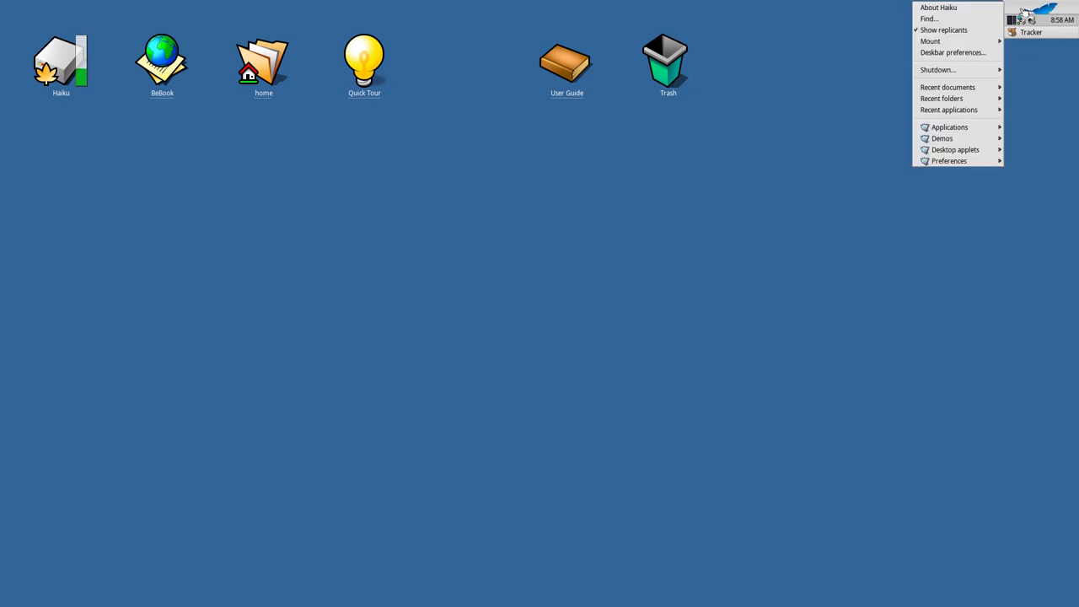
{"action": "left_click", "coordinate": [969, 9]}
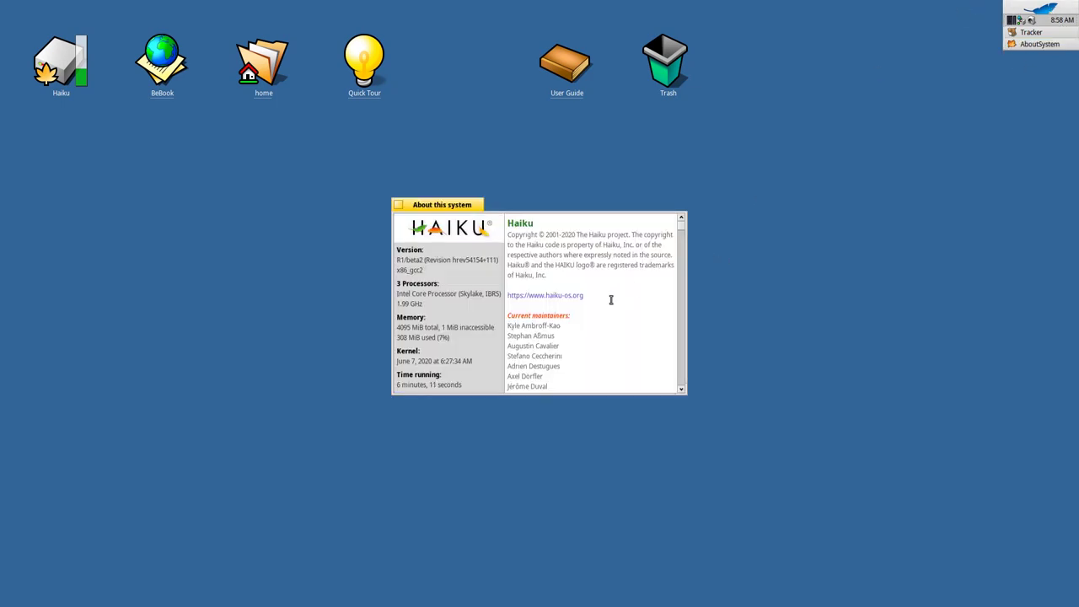
{"action": "left_click", "coordinate": [397, 205]}
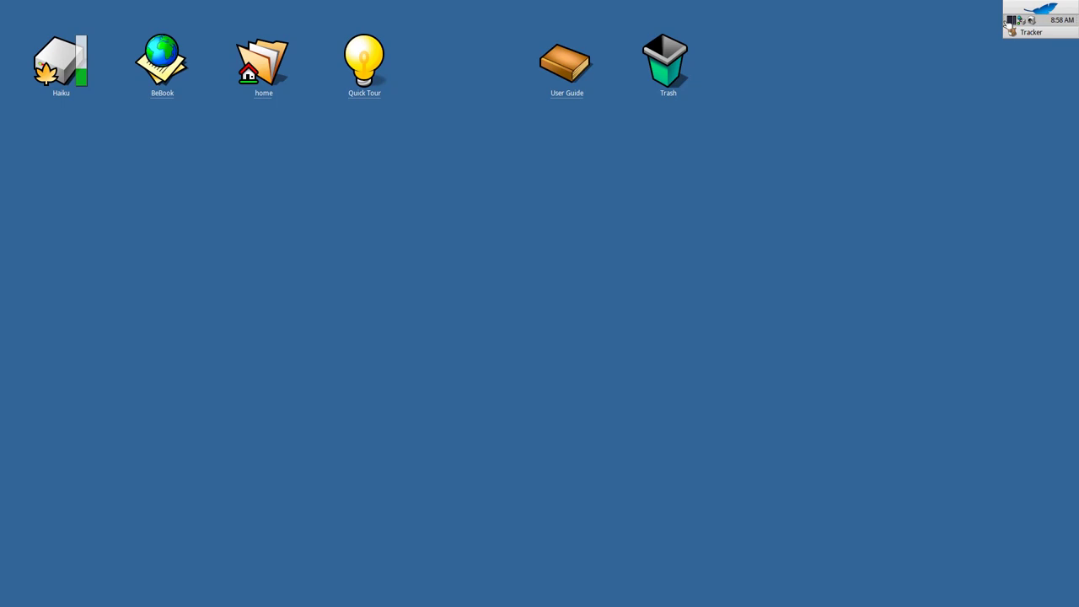
Try out the Deskbar's layout by widening it and collapsing it to its mini mode, and restore the expanded corner layout
{"action": "left_click_drag", "start_coordinate": [1008, 25], "coordinate": [919, 18]}
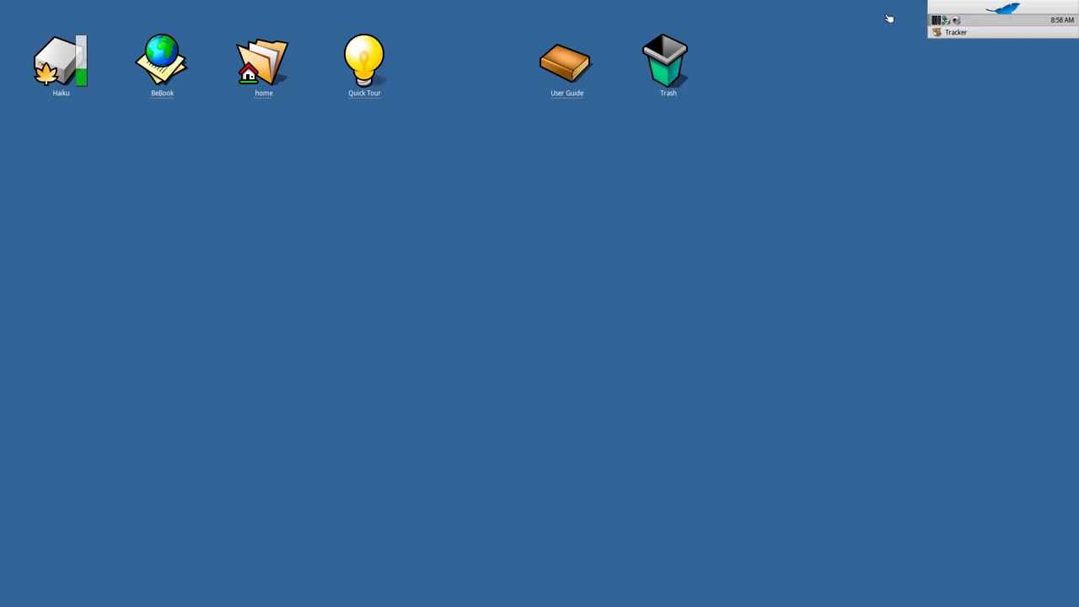
{"action": "left_click_drag", "start_coordinate": [833, 17], "coordinate": [1058, 6]}
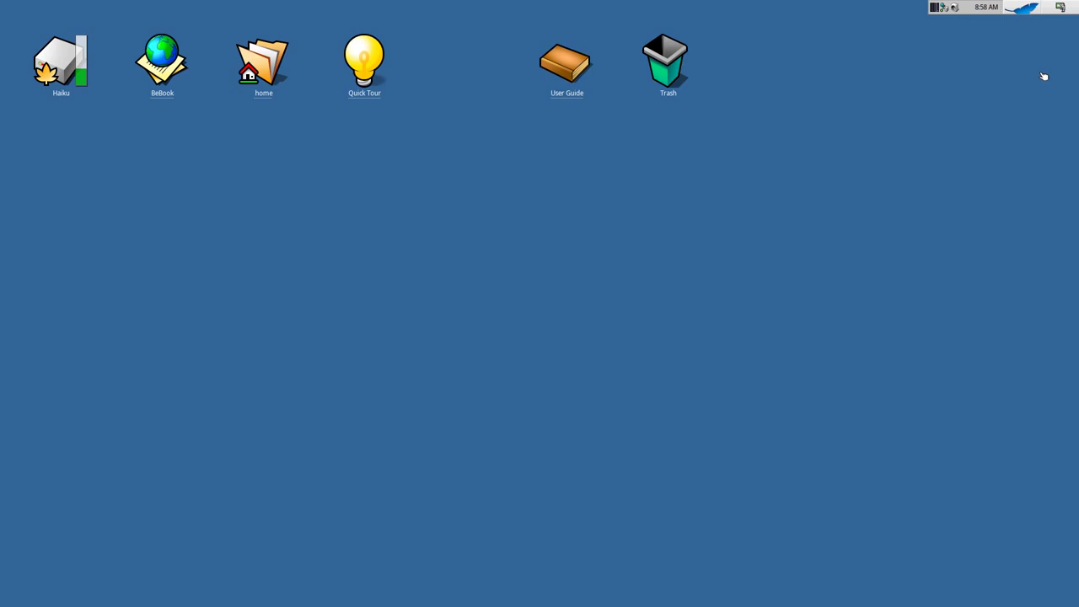
{"action": "left_click", "coordinate": [1030, 7]}
{"action": "left_click", "coordinate": [1030, 7]}
{"action": "left_click", "coordinate": [1075, 8]}
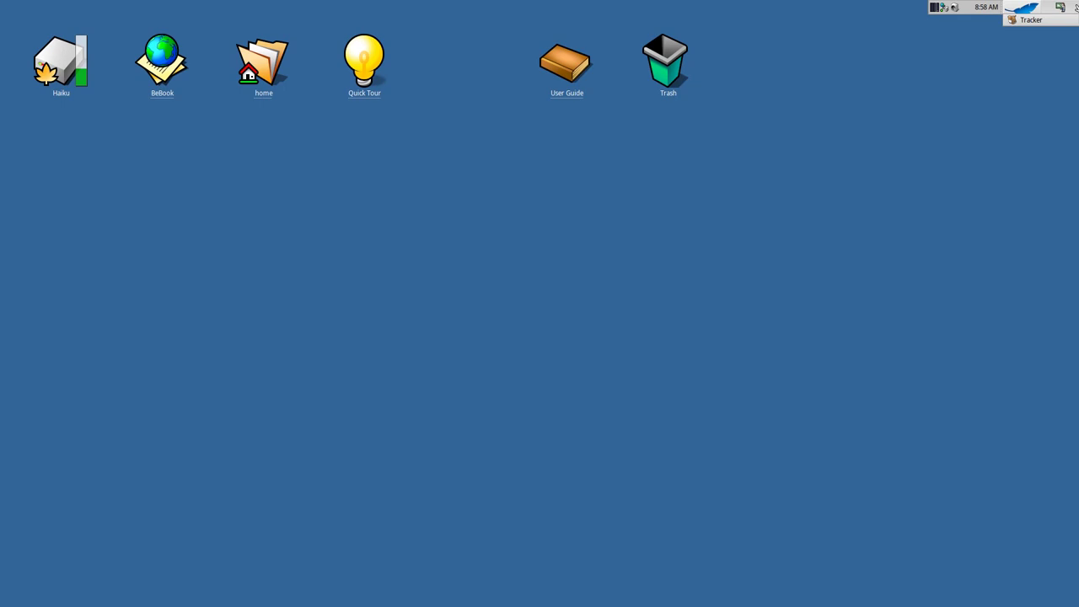
{"action": "left_click", "coordinate": [1075, 8]}
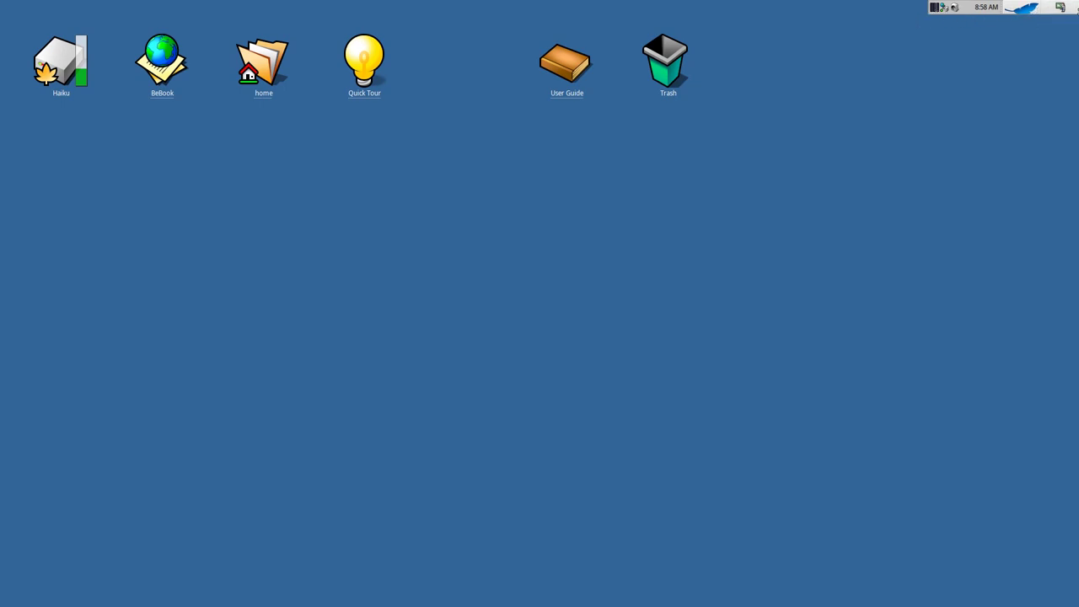
{"action": "left_click", "coordinate": [1076, 7]}
{"action": "left_click", "coordinate": [1036, 53]}
{"action": "left_click_drag", "start_coordinate": [1005, 10], "coordinate": [1066, 64]}
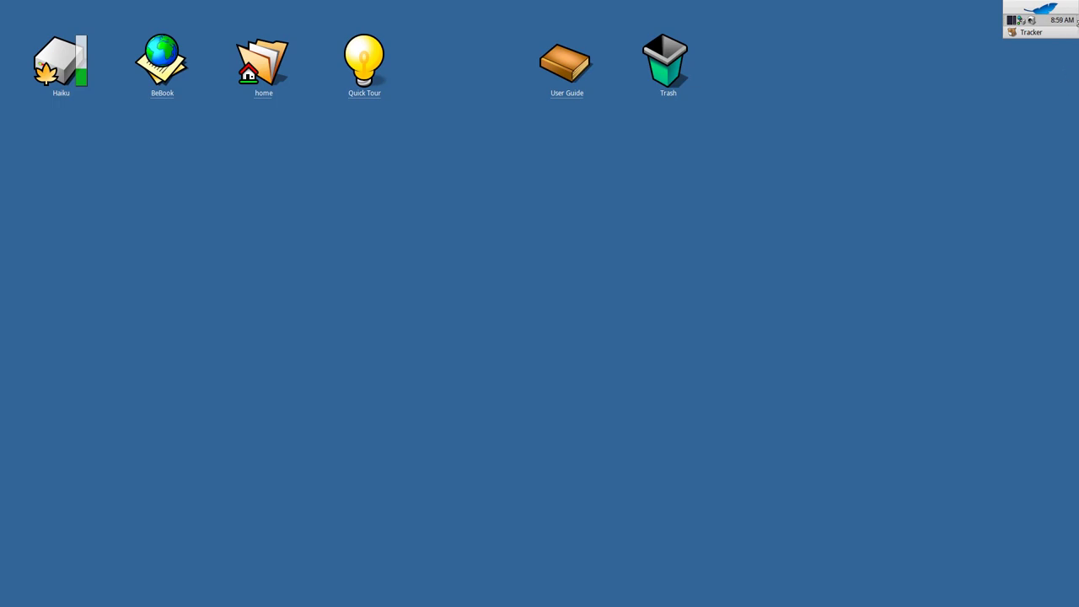
Try docking the Deskbar along the lower screen edge, check its main menu there and return it to the upper-right corner
{"action": "left_click_drag", "start_coordinate": [932, 255], "coordinate": [703, 549]}
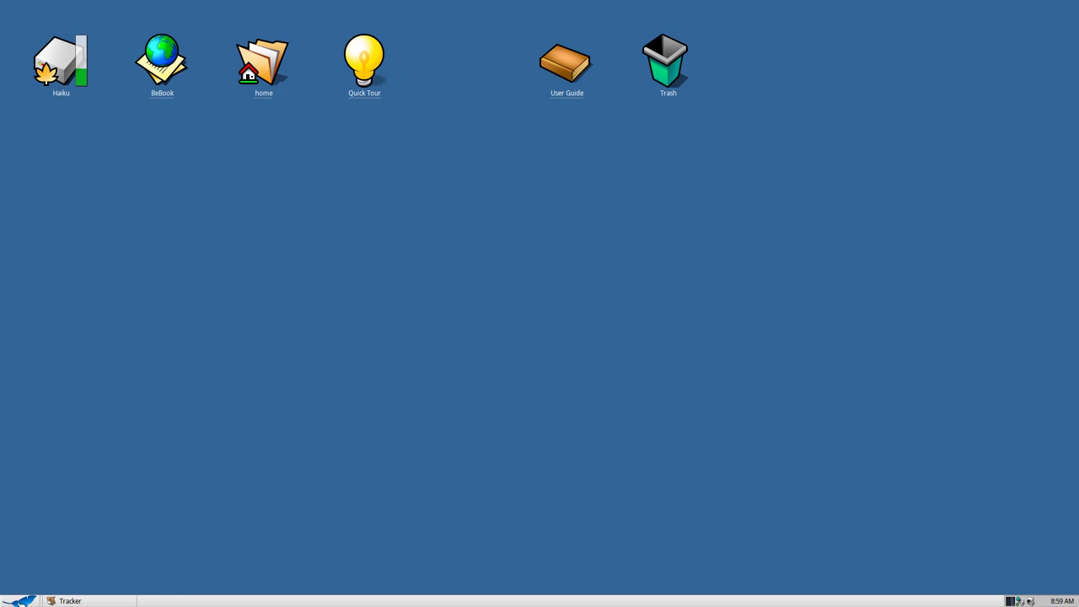
{"action": "left_click", "coordinate": [20, 601]}
{"action": "left_click", "coordinate": [22, 600]}
{"action": "left_click_drag", "start_coordinate": [1002, 601], "coordinate": [1069, 17]}
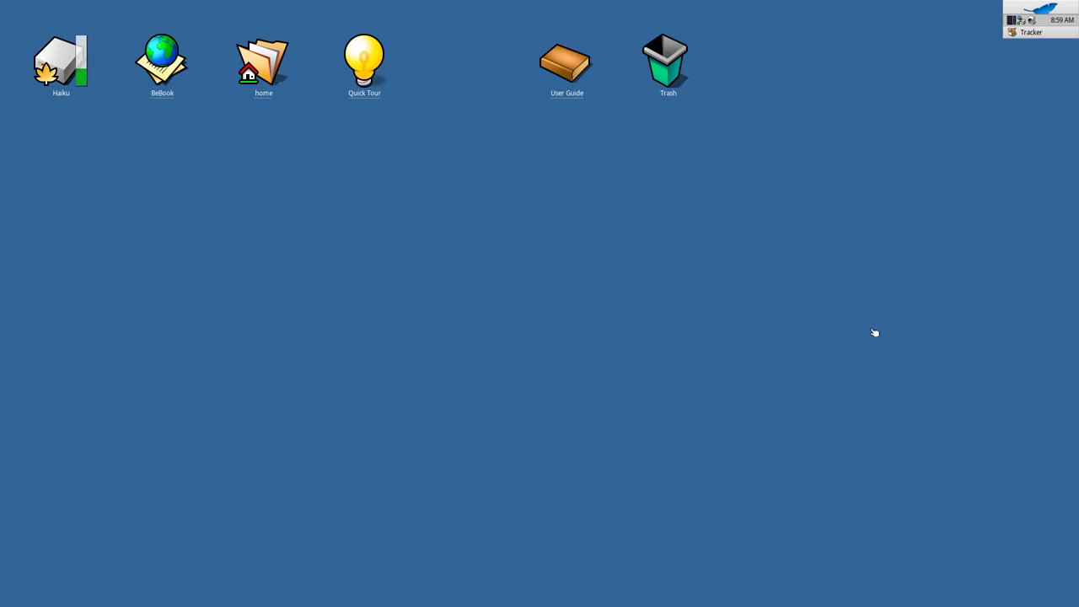
Open the Screen preferences to examine the resolution and workspace settings, and close them without changes
{"action": "left_click", "coordinate": [1034, 9]}
{"action": "mouse_move", "coordinate": [949, 160]}
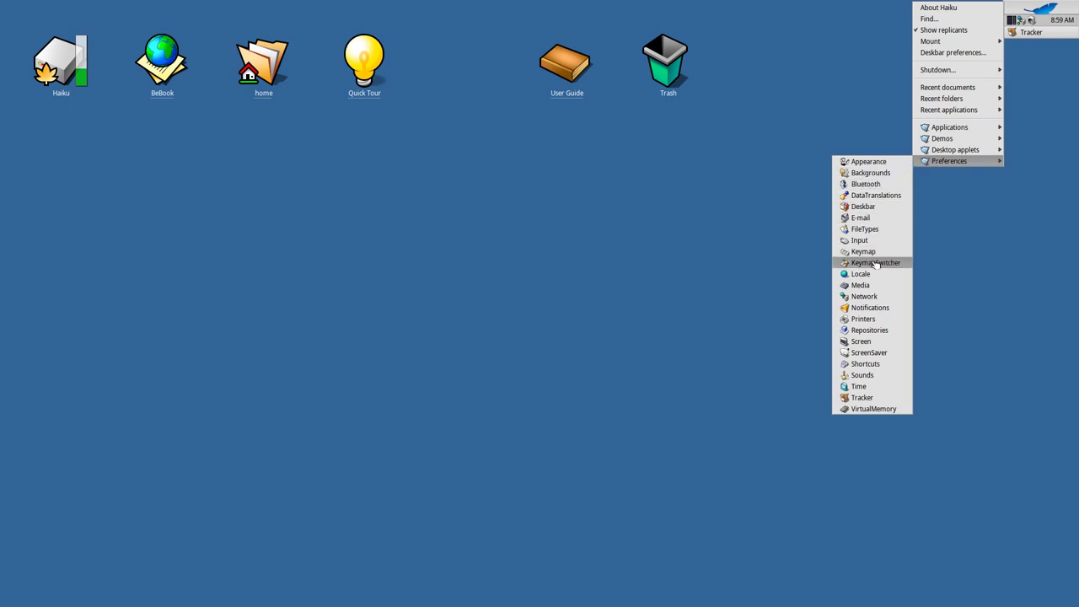
{"action": "left_click", "coordinate": [858, 342]}
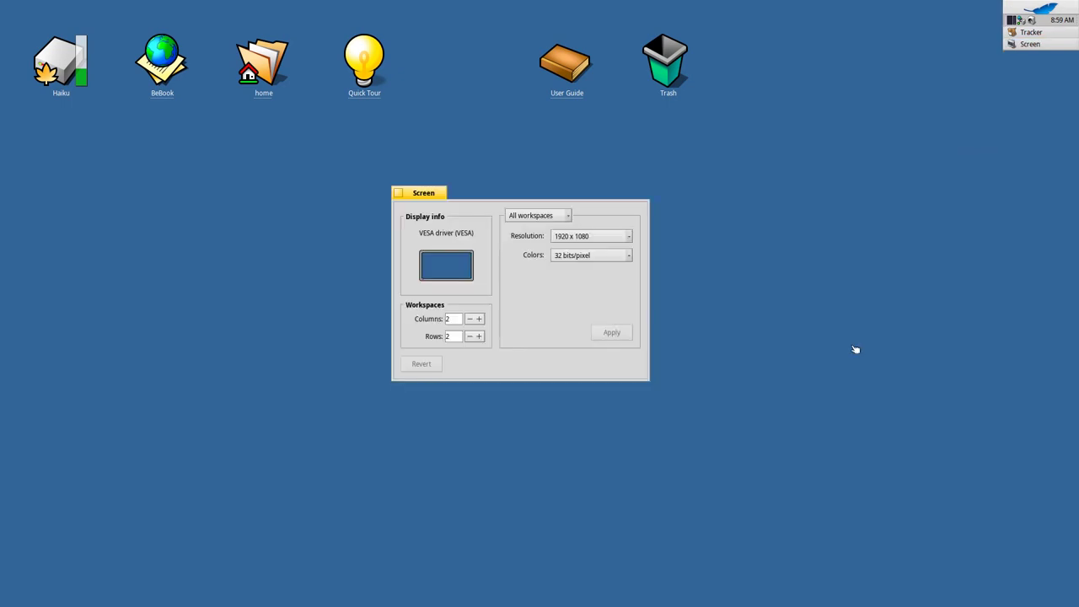
{"action": "left_click", "coordinate": [400, 195]}
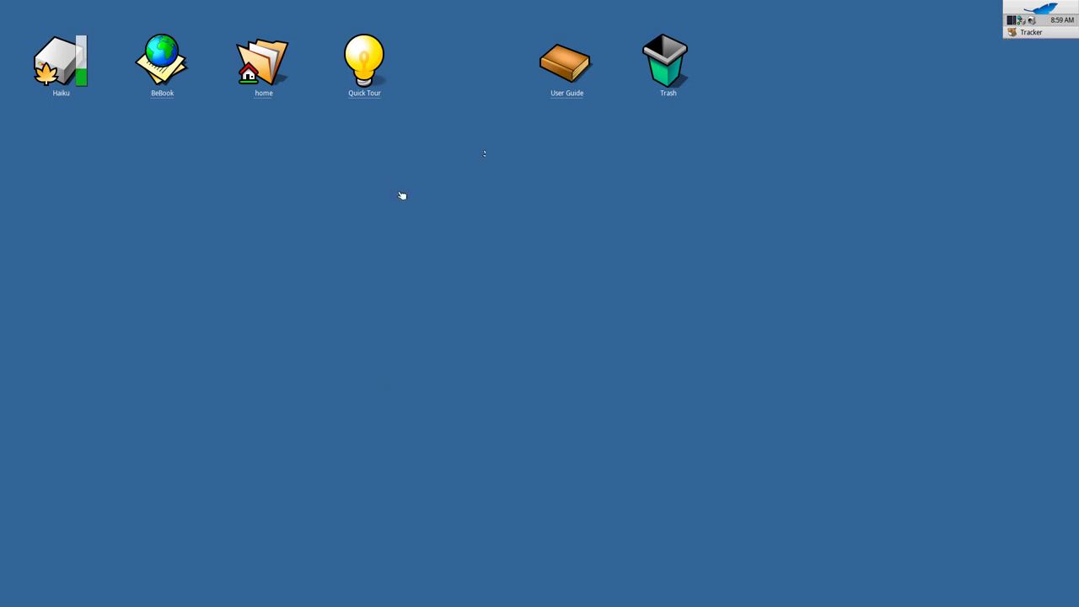
Open the Input preferences and view the settings of the USB Tablet 1 device
{"action": "left_click", "coordinate": [1027, 10]}
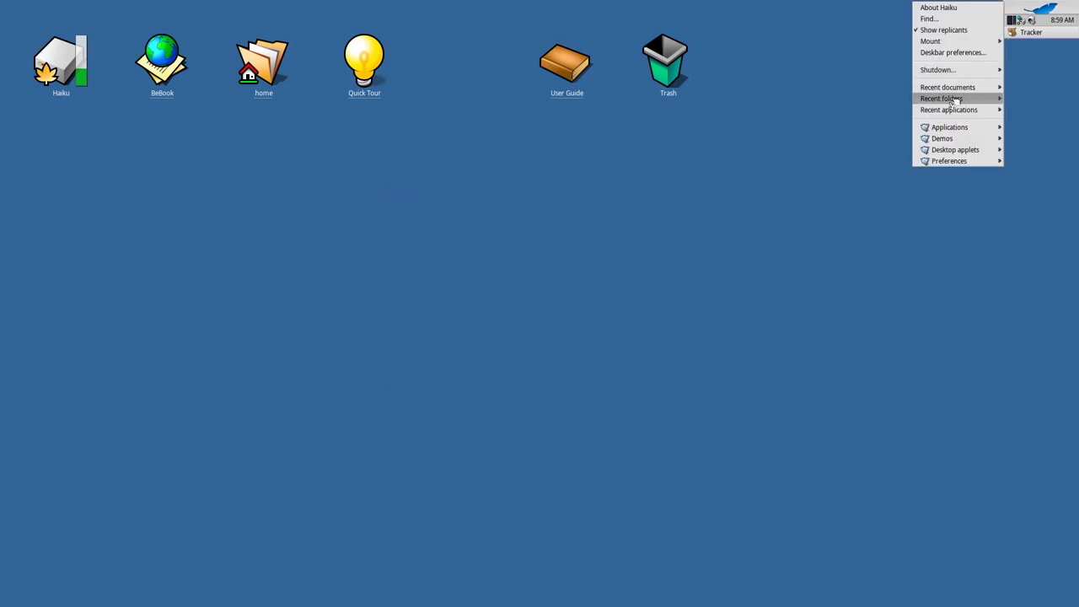
{"action": "mouse_move", "coordinate": [946, 163]}
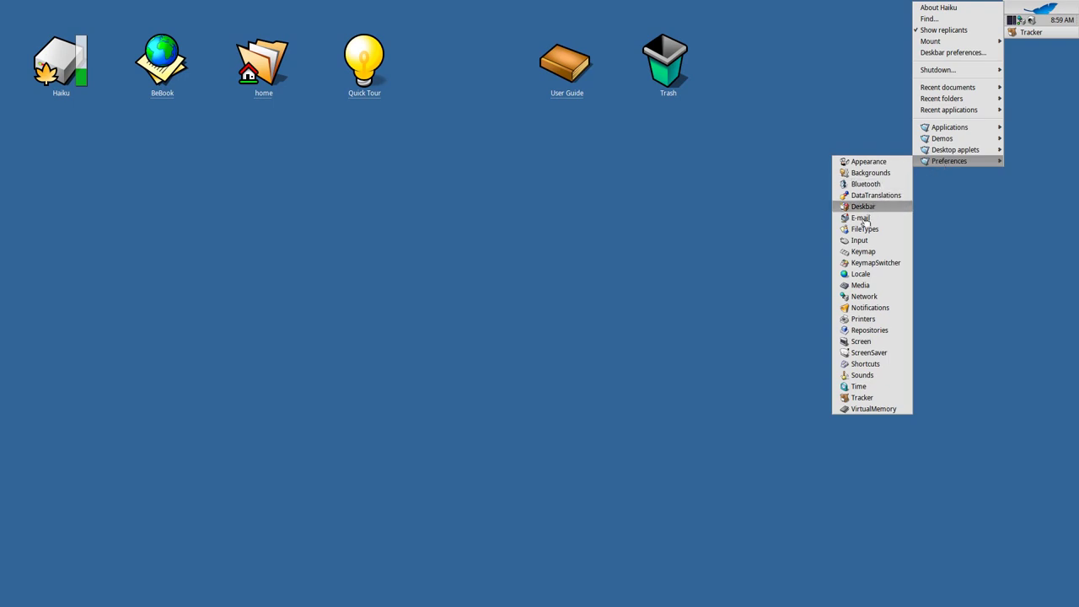
{"action": "left_click", "coordinate": [873, 244]}
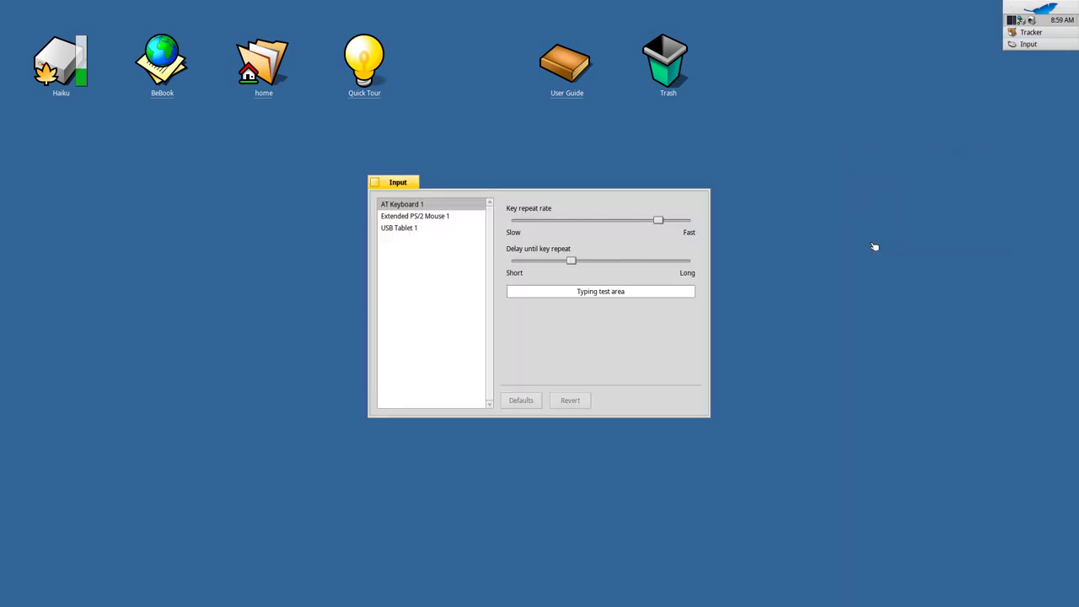
{"action": "left_click", "coordinate": [427, 229]}
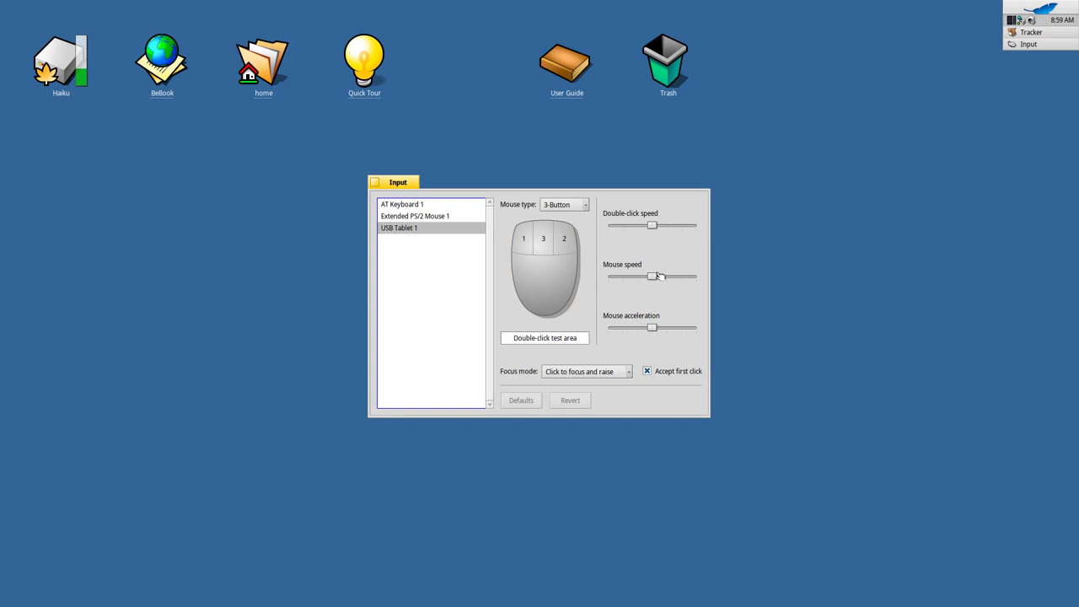
Try the 5-Button mouse type for USB Tablet 1 and set it back to 3-Button
{"action": "left_click", "coordinate": [585, 208]}
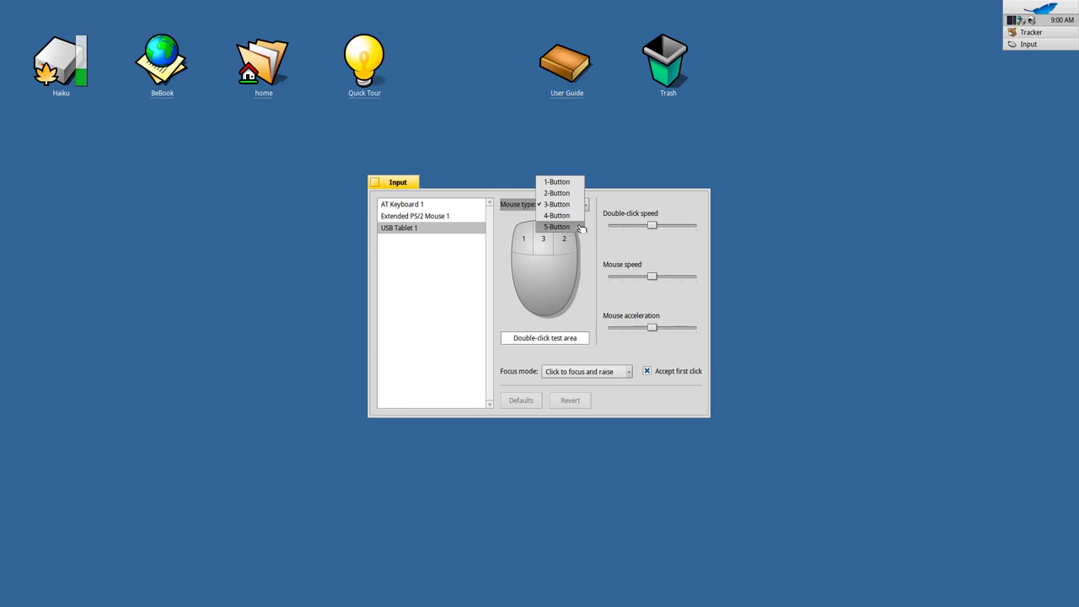
{"action": "left_click", "coordinate": [581, 228]}
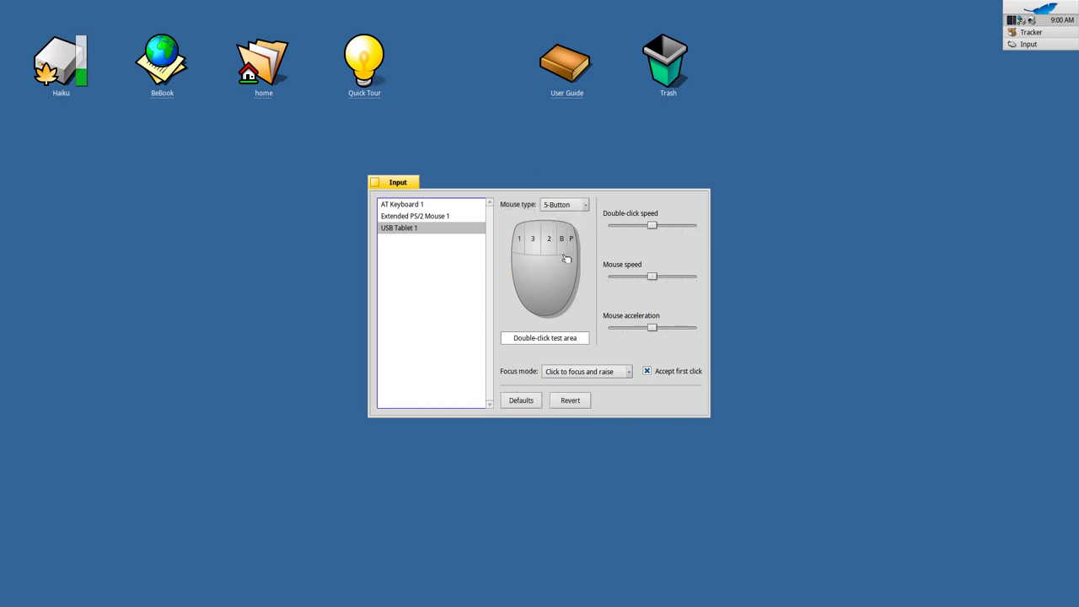
{"action": "left_click", "coordinate": [586, 208]}
{"action": "left_click", "coordinate": [577, 181]}
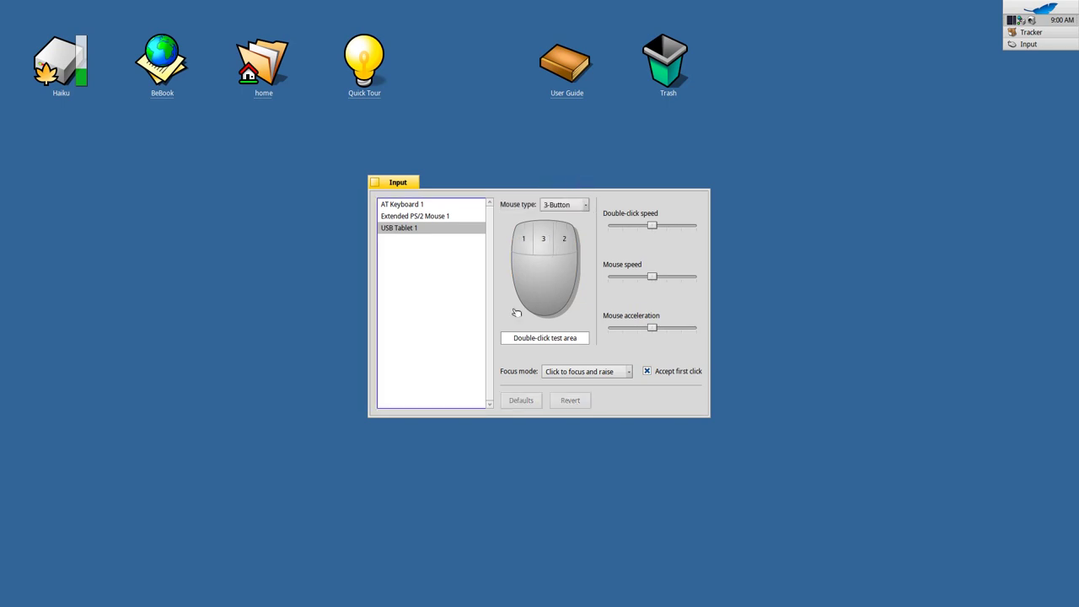
View the Extended PS/2 Mouse 1 settings and close the Input preferences
{"action": "left_click", "coordinate": [431, 217]}
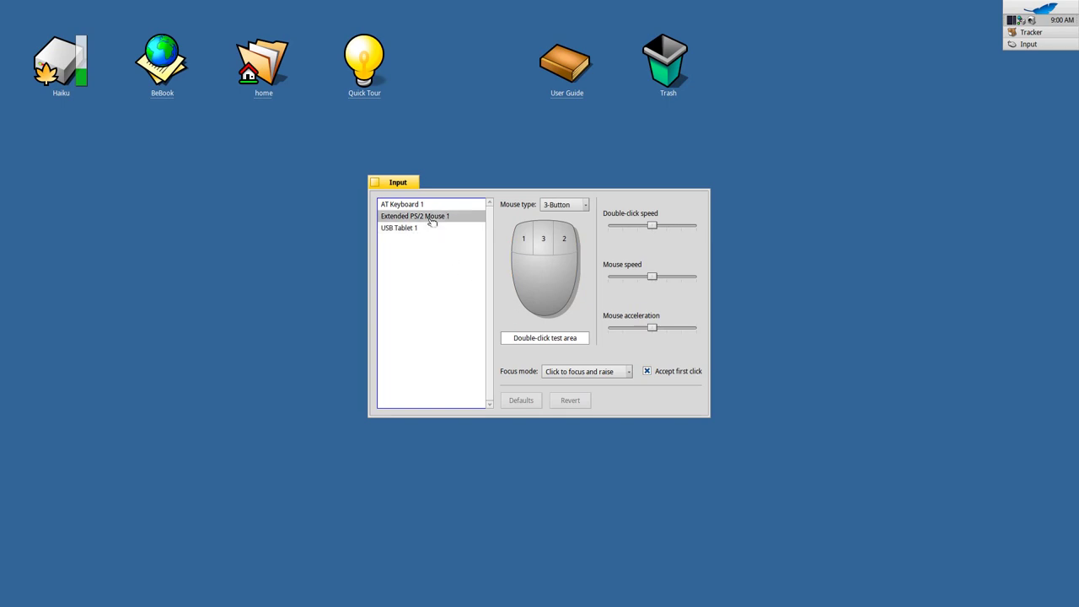
{"action": "left_click", "coordinate": [376, 184]}
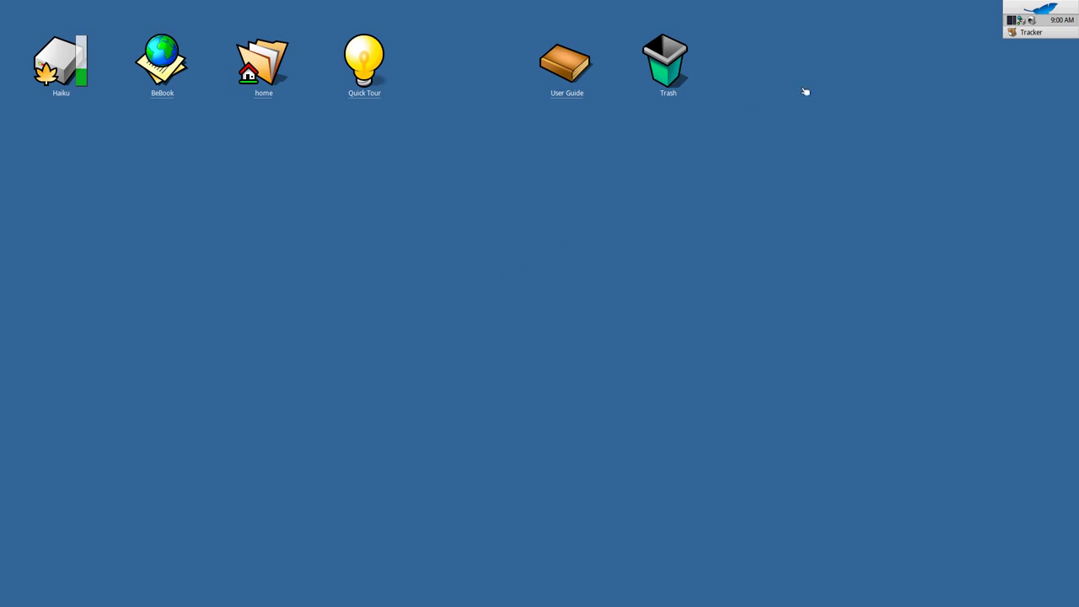
Launch HaikuDepot, widen its window and reposition it nearer the middle of the desktop
{"action": "left_click", "coordinate": [1026, 11]}
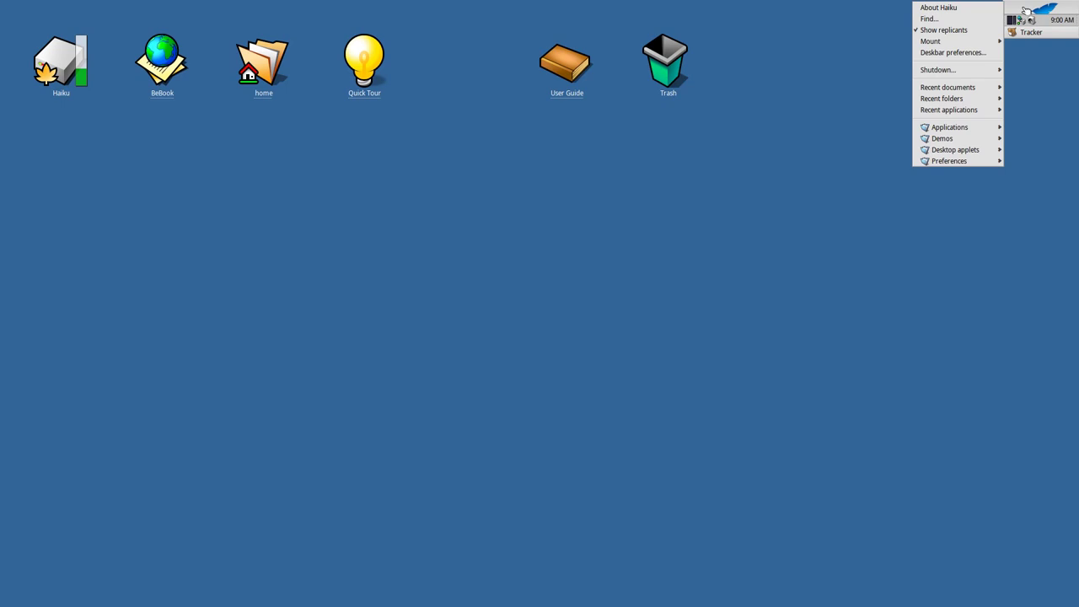
{"action": "mouse_move", "coordinate": [926, 131]}
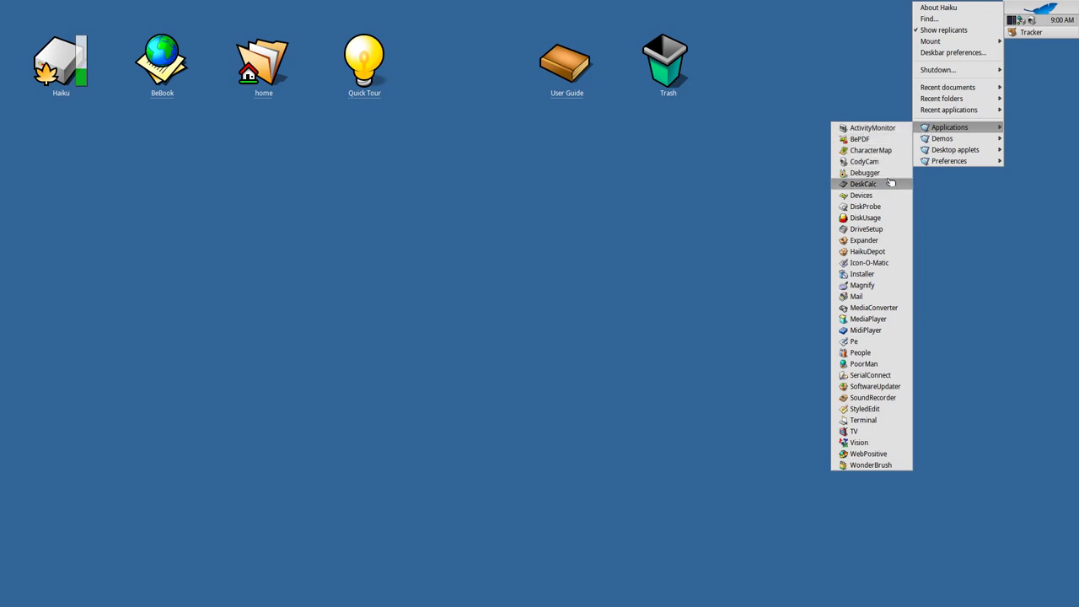
{"action": "left_click", "coordinate": [868, 251]}
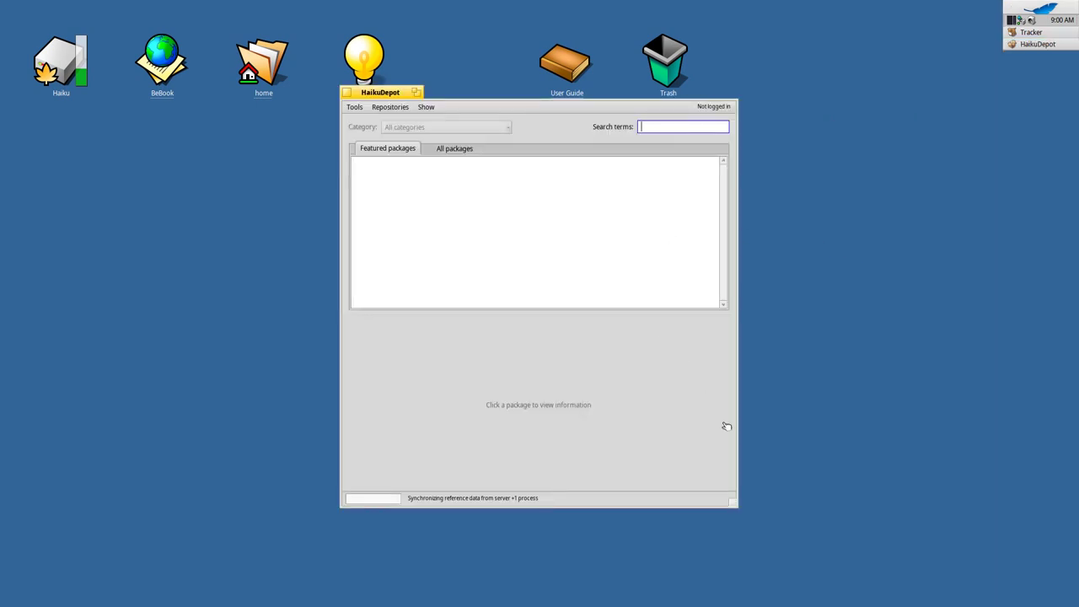
{"action": "left_click_drag", "start_coordinate": [733, 503], "coordinate": [900, 520]}
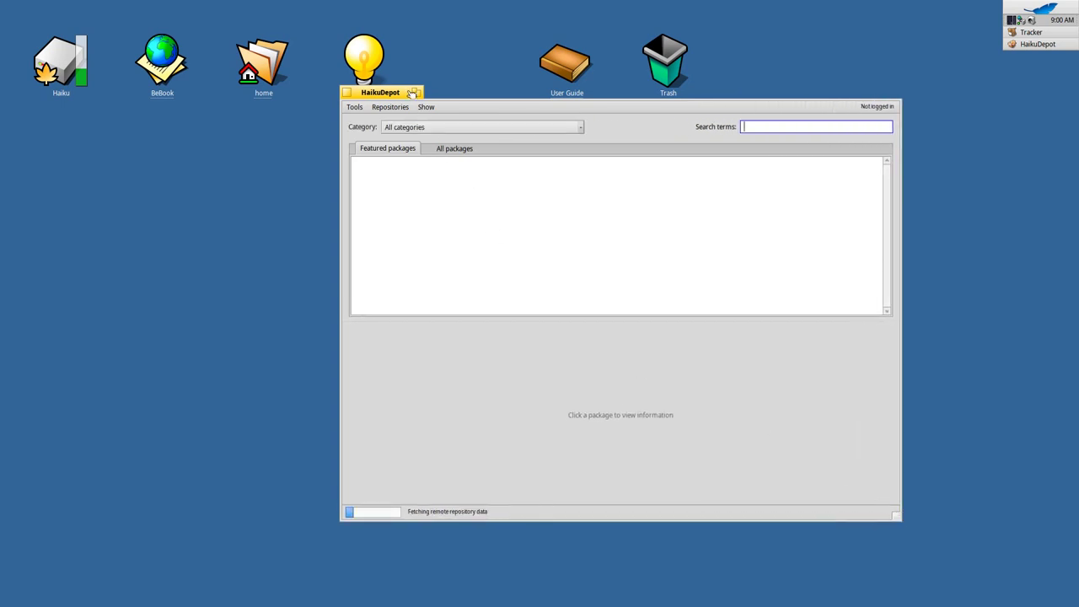
{"action": "left_click_drag", "start_coordinate": [389, 95], "coordinate": [332, 116]}
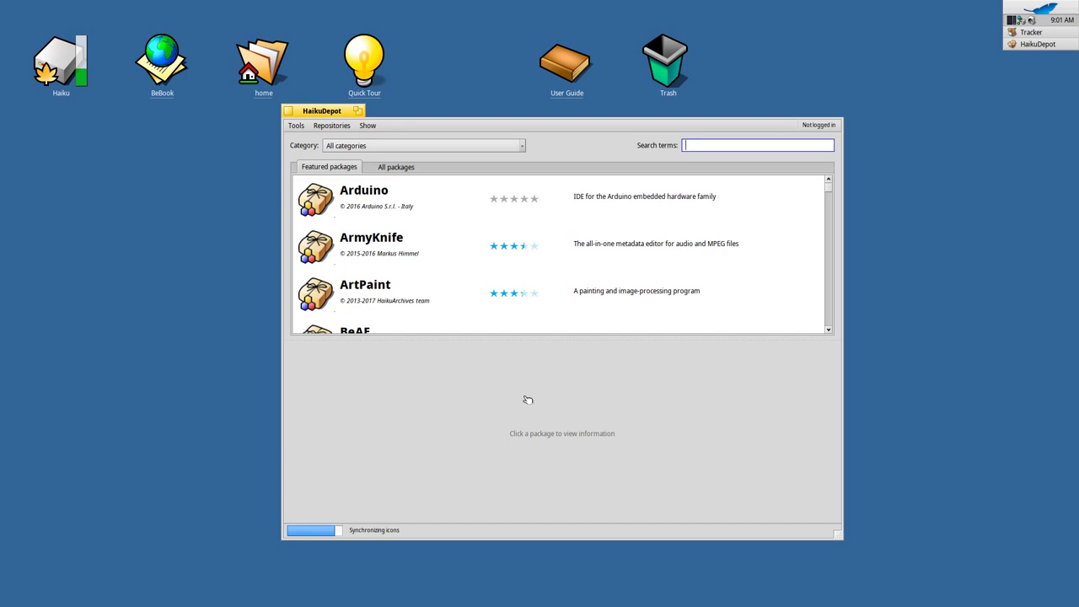
View the ArmyKnife package description, inspect its enlarged screenshot and close the screenshot window
{"action": "left_click", "coordinate": [378, 254]}
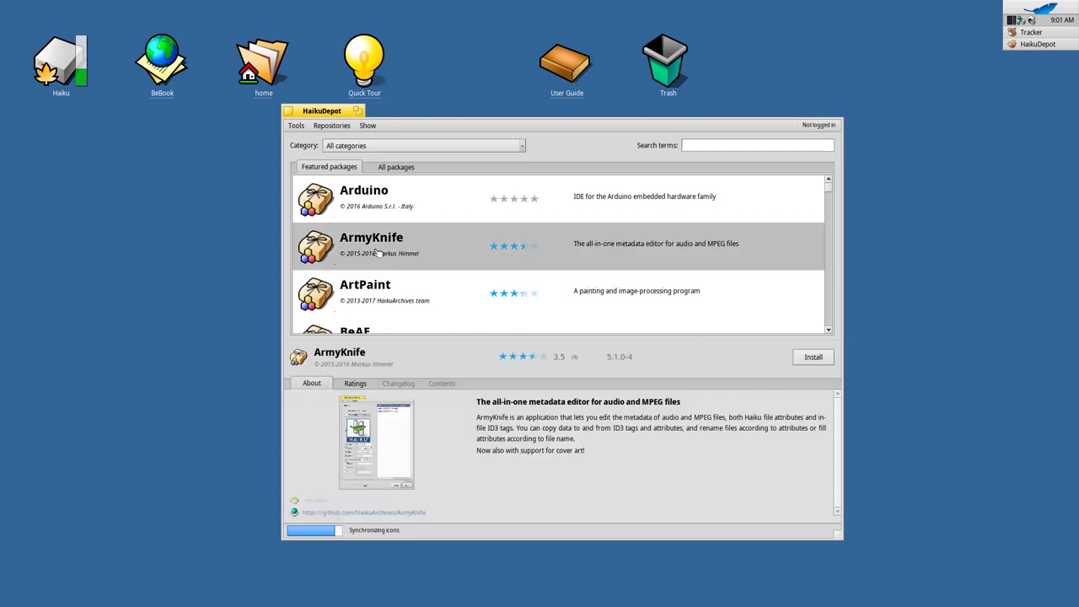
{"action": "left_click", "coordinate": [382, 431]}
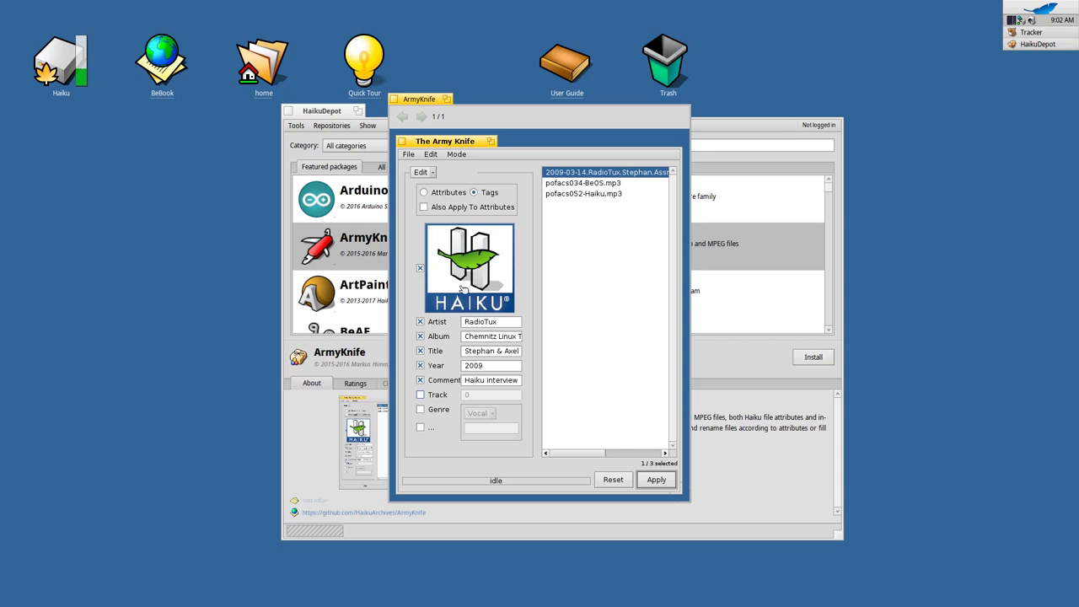
{"action": "left_click", "coordinate": [393, 99]}
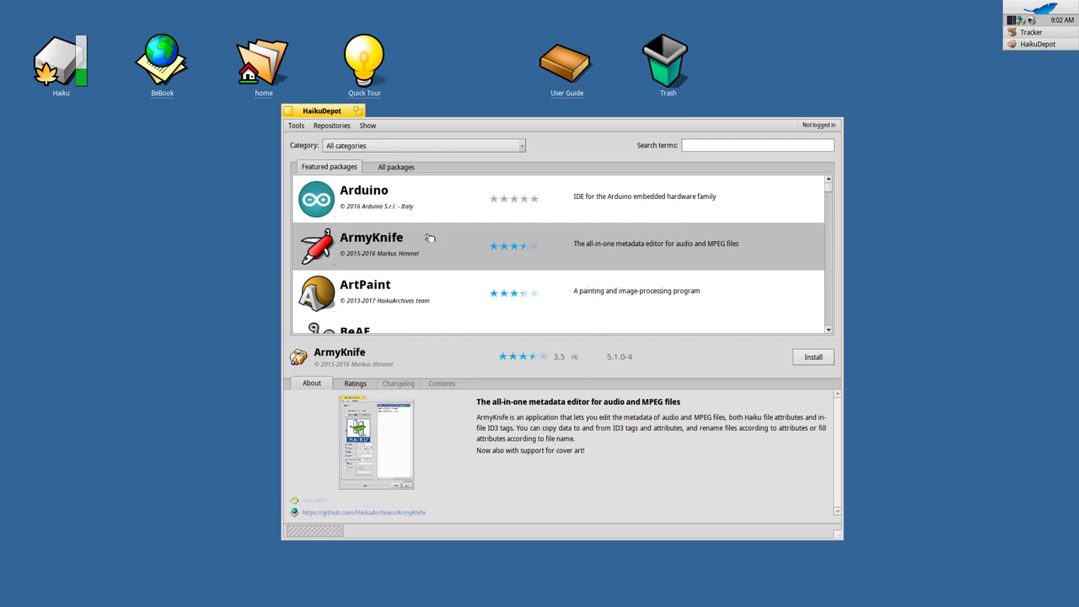
Read the ArtPaint and Beam package descriptions and browse the featured packages down to BePodder
{"action": "left_click", "coordinate": [396, 296]}
{"action": "scroll", "coordinate": [469, 291], "scroll_direction": "down", "scroll_amount": 3}
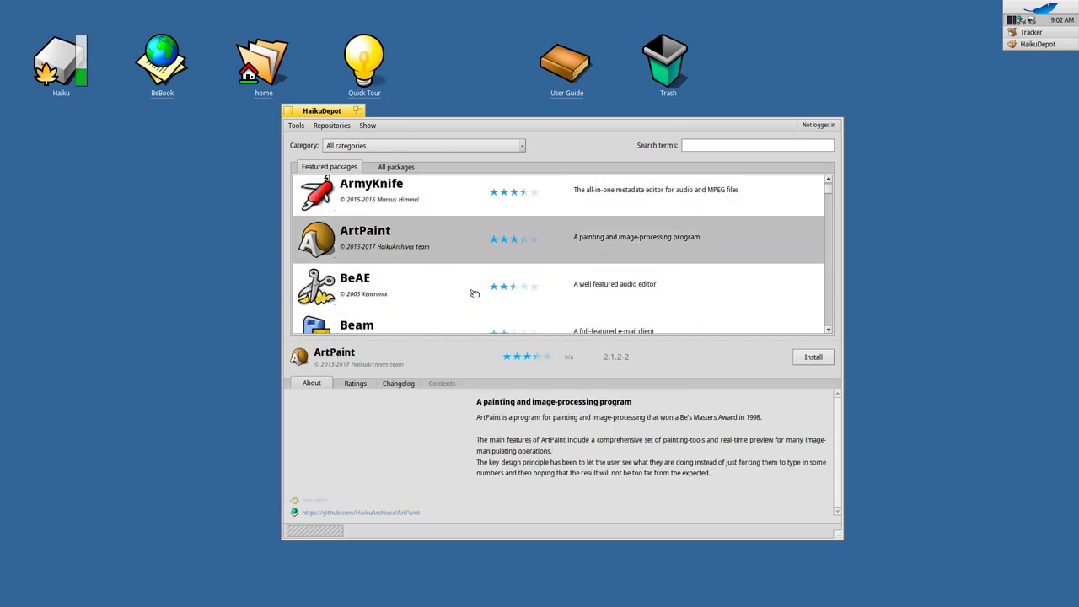
{"action": "left_click", "coordinate": [406, 242]}
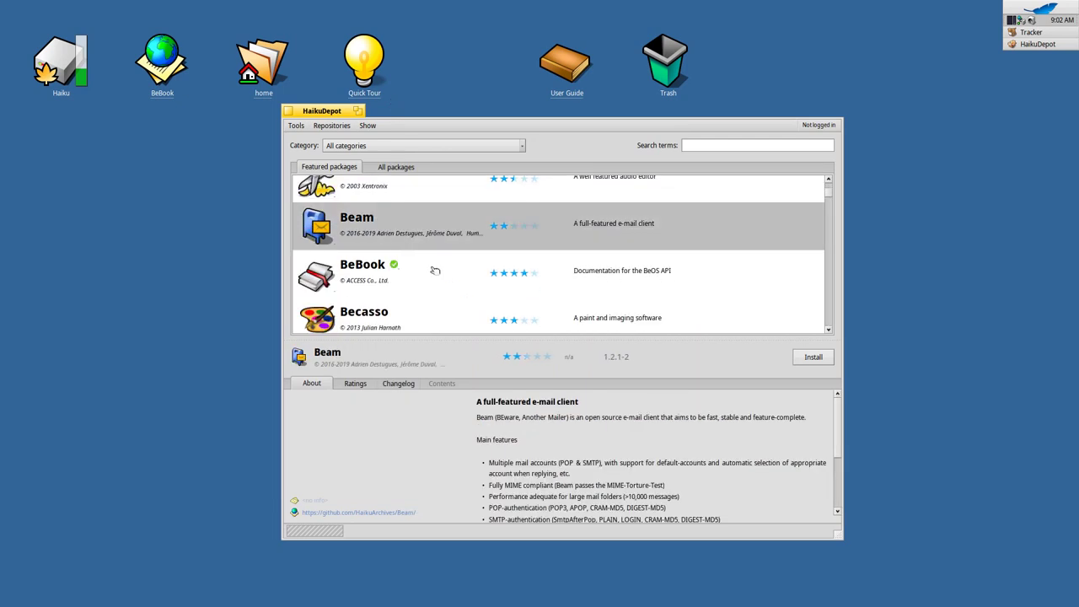
{"action": "scroll", "coordinate": [435, 271], "scroll_direction": "down", "scroll_amount": 3}
{"action": "scroll", "coordinate": [432, 270], "scroll_direction": "down", "scroll_amount": 1}
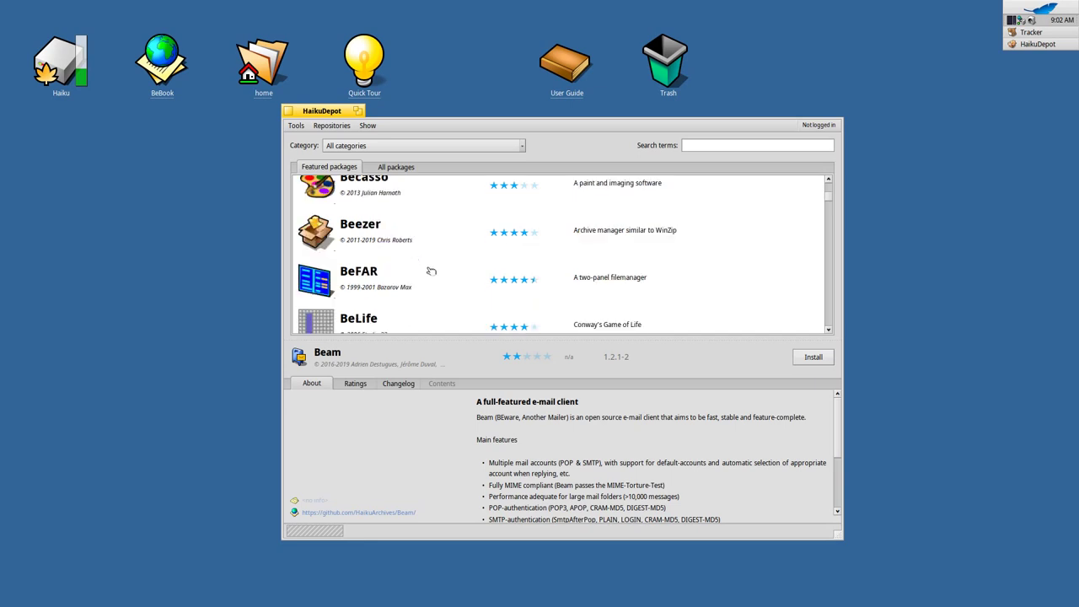
{"action": "scroll", "coordinate": [454, 282], "scroll_direction": "down", "scroll_amount": 4}
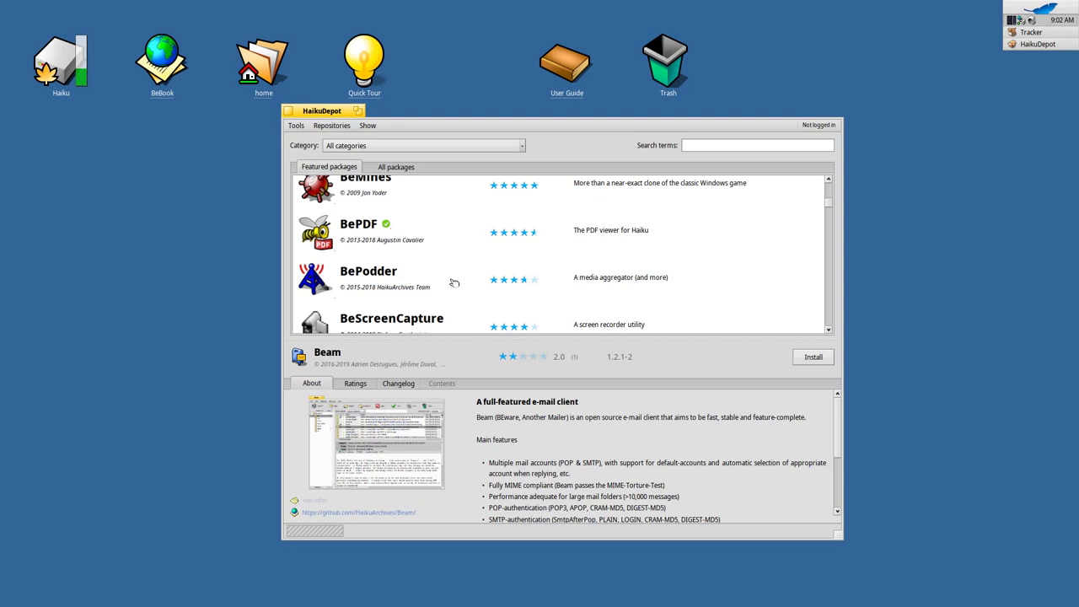
Examine the descriptions of the BePodder, BeScreenCapture, BeShare and BurnItNow packages in the featured list
{"action": "left_click", "coordinate": [409, 283]}
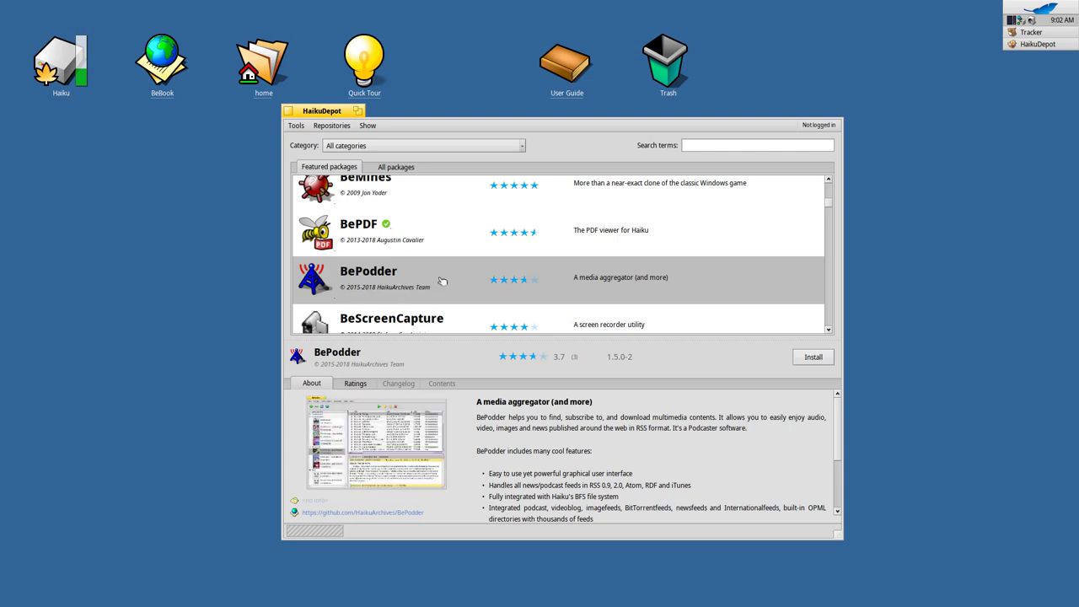
{"action": "scroll", "coordinate": [457, 276], "scroll_direction": "down", "scroll_amount": 2}
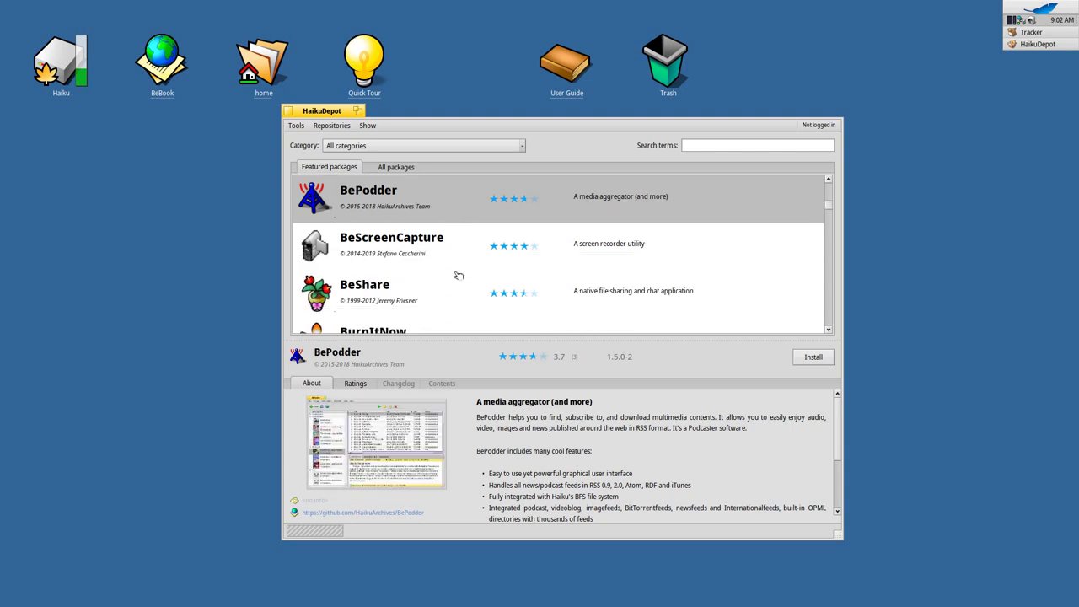
{"action": "left_click", "coordinate": [421, 252]}
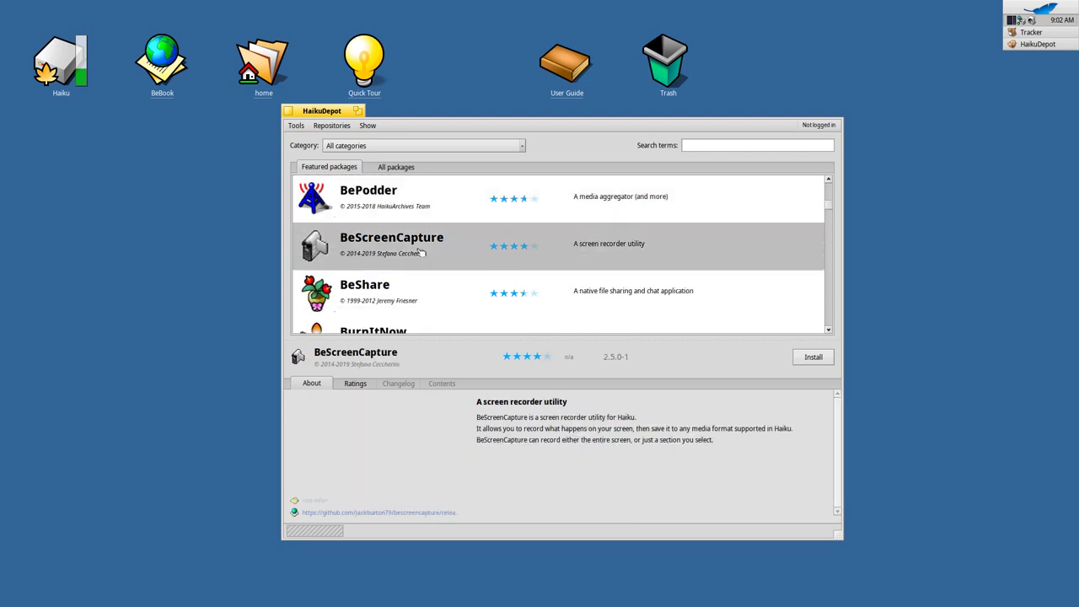
{"action": "left_click", "coordinate": [413, 296]}
{"action": "scroll", "coordinate": [436, 290], "scroll_direction": "down", "scroll_amount": 1}
{"action": "scroll", "coordinate": [436, 289], "scroll_direction": "down", "scroll_amount": 1}
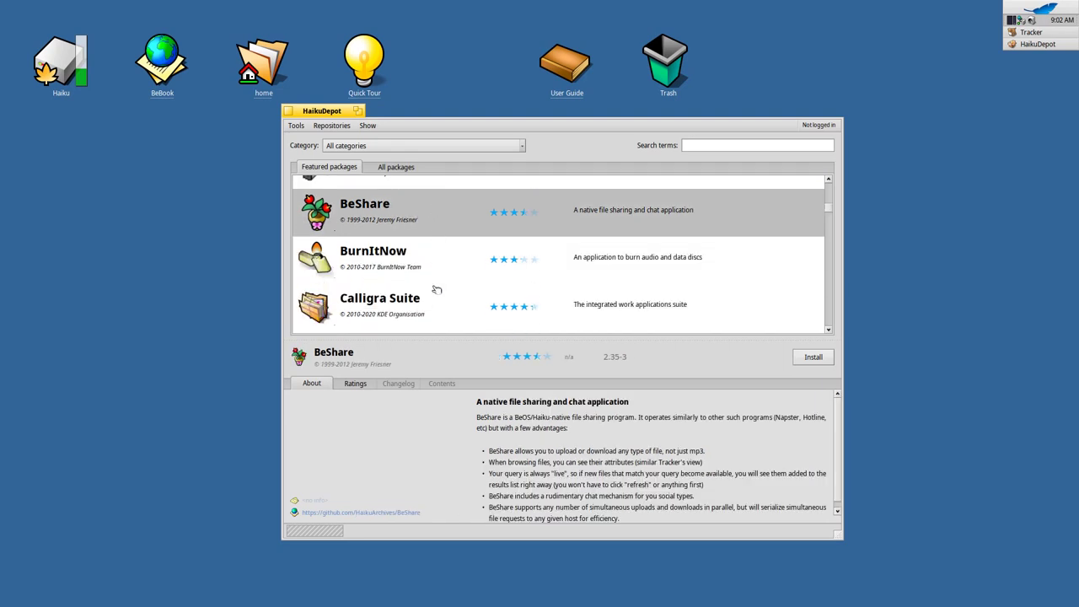
{"action": "left_click", "coordinate": [408, 261]}
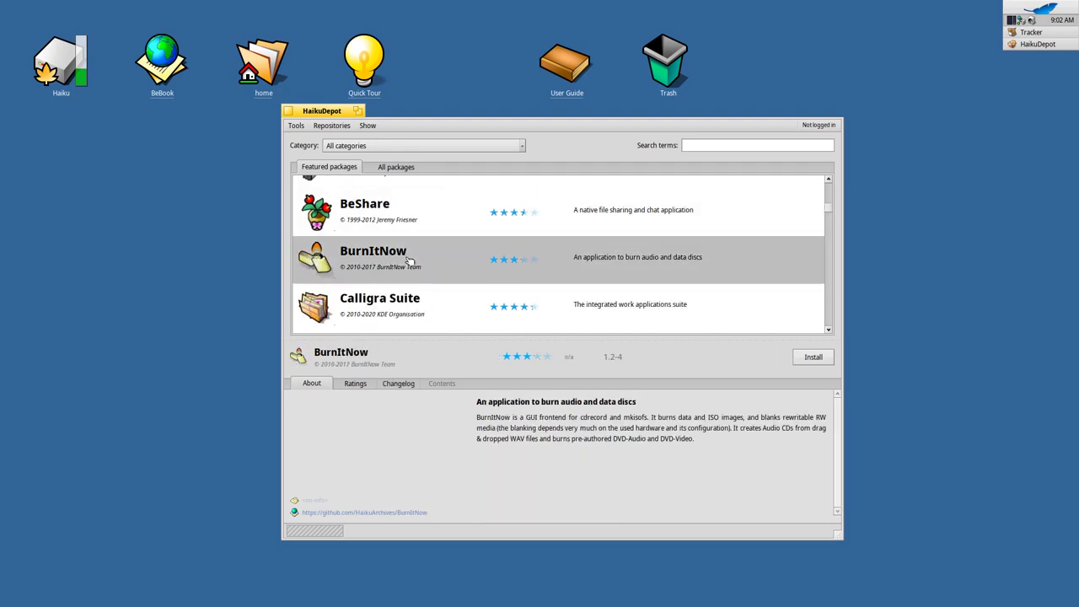
{"action": "scroll", "coordinate": [431, 261], "scroll_direction": "down", "scroll_amount": 2}
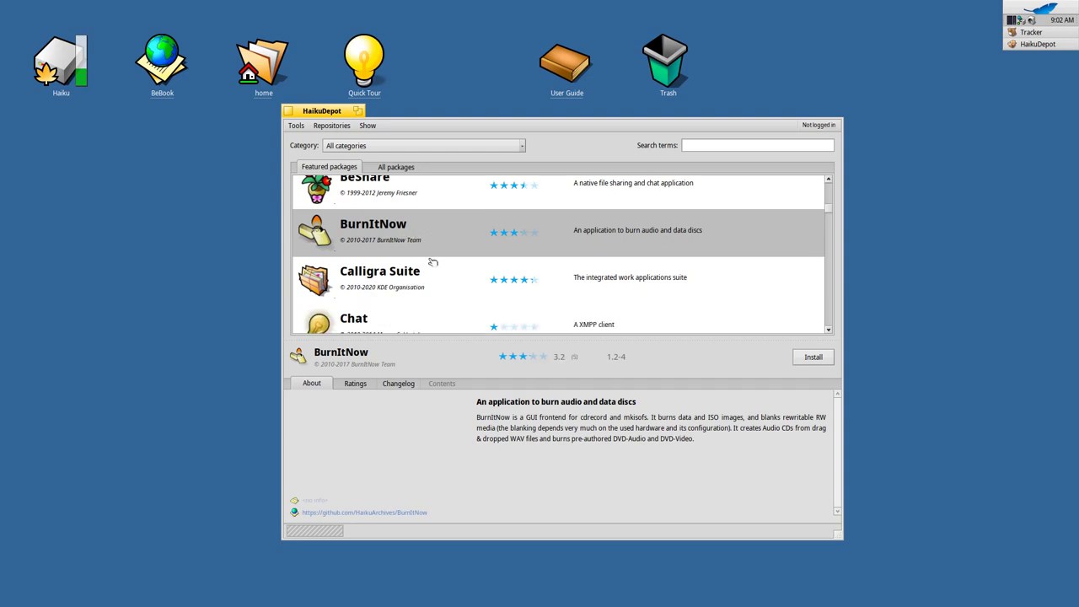
View the Calligra Suite package description, inspect its enlarged screenshot and close the screenshot window
{"action": "left_click", "coordinate": [408, 232]}
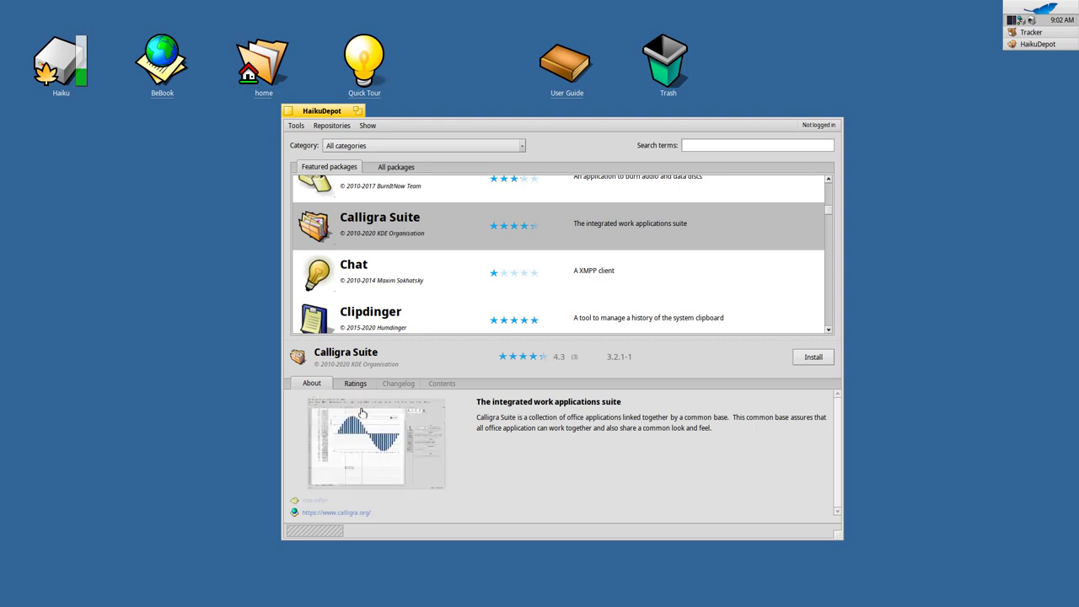
{"action": "left_click", "coordinate": [369, 445]}
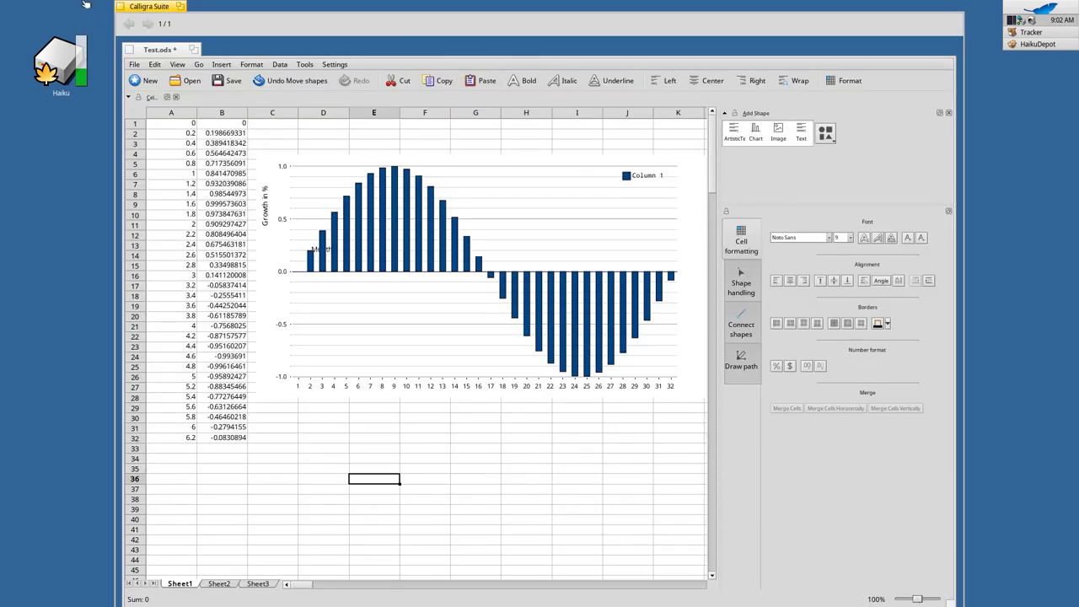
{"action": "left_click", "coordinate": [122, 7]}
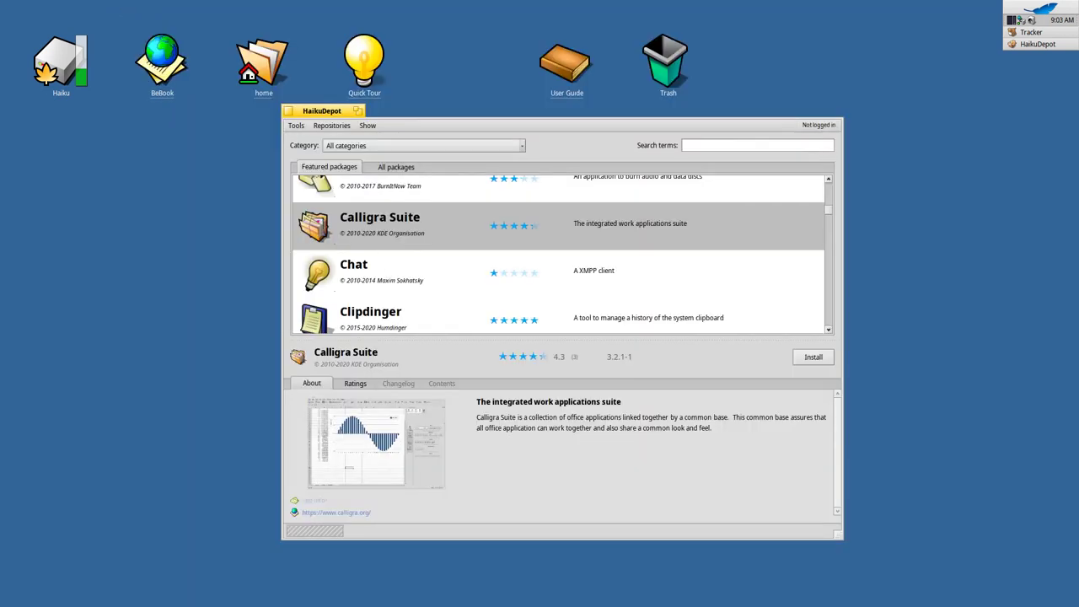
Read the Chat package description and browse the featured packages down to FtpPositive
{"action": "scroll", "coordinate": [461, 298], "scroll_direction": "down", "scroll_amount": 1}
{"action": "left_click", "coordinate": [413, 266]}
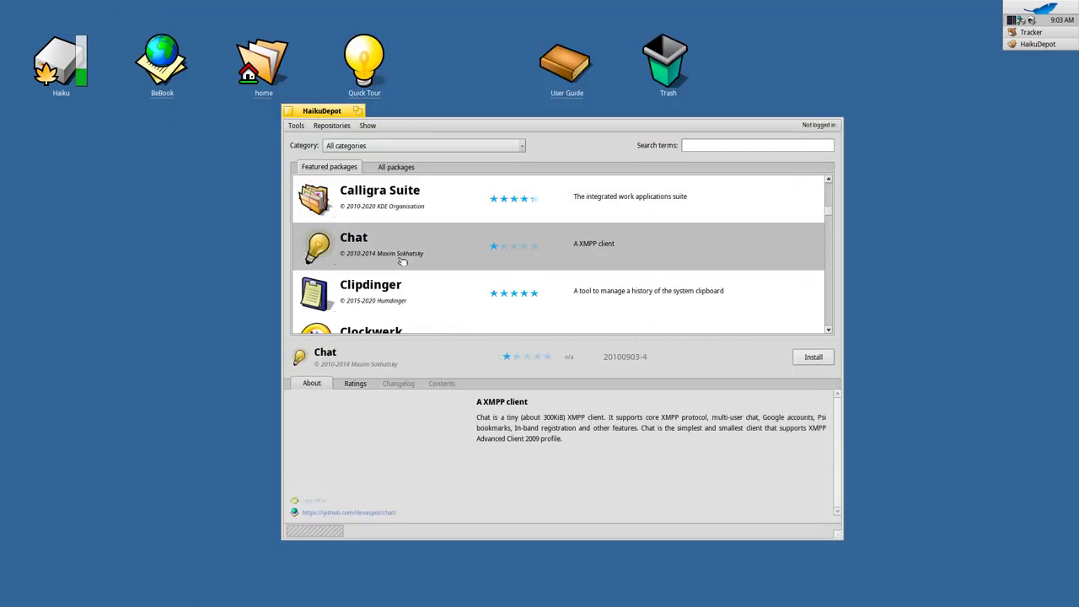
{"action": "scroll", "coordinate": [432, 277], "scroll_direction": "down", "scroll_amount": 1}
{"action": "scroll", "coordinate": [431, 277], "scroll_direction": "down", "scroll_amount": 2}
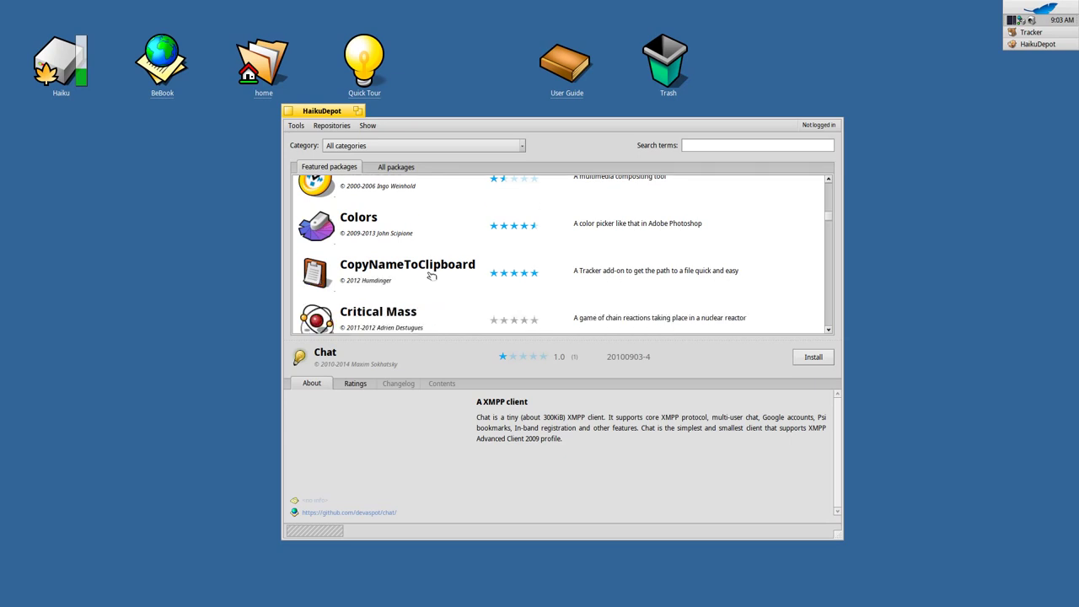
{"action": "scroll", "coordinate": [456, 263], "scroll_direction": "down", "scroll_amount": 3}
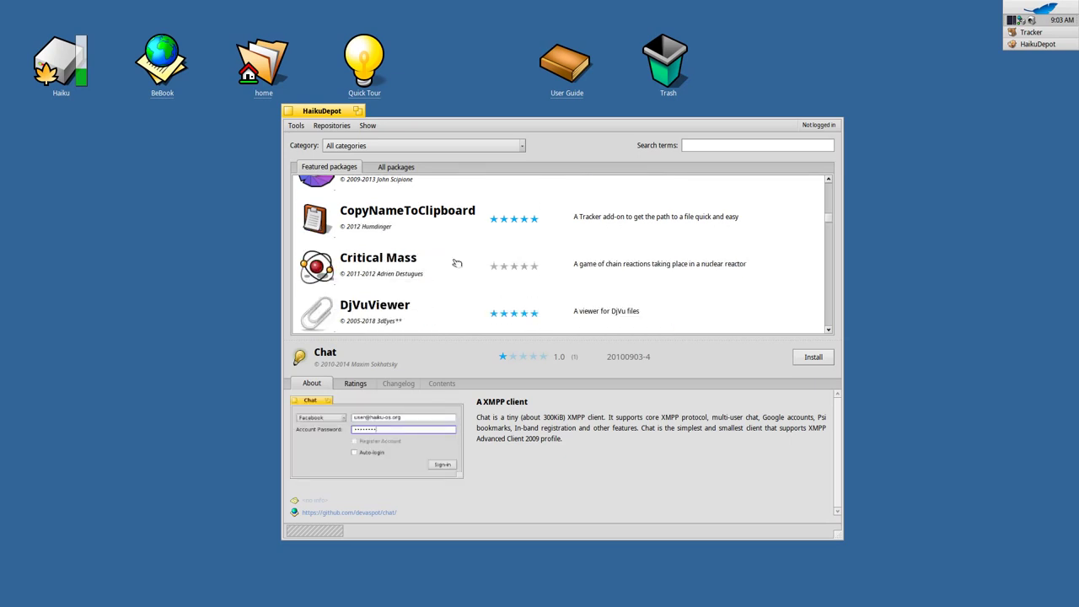
{"action": "scroll", "coordinate": [457, 263], "scroll_direction": "down", "scroll_amount": 4}
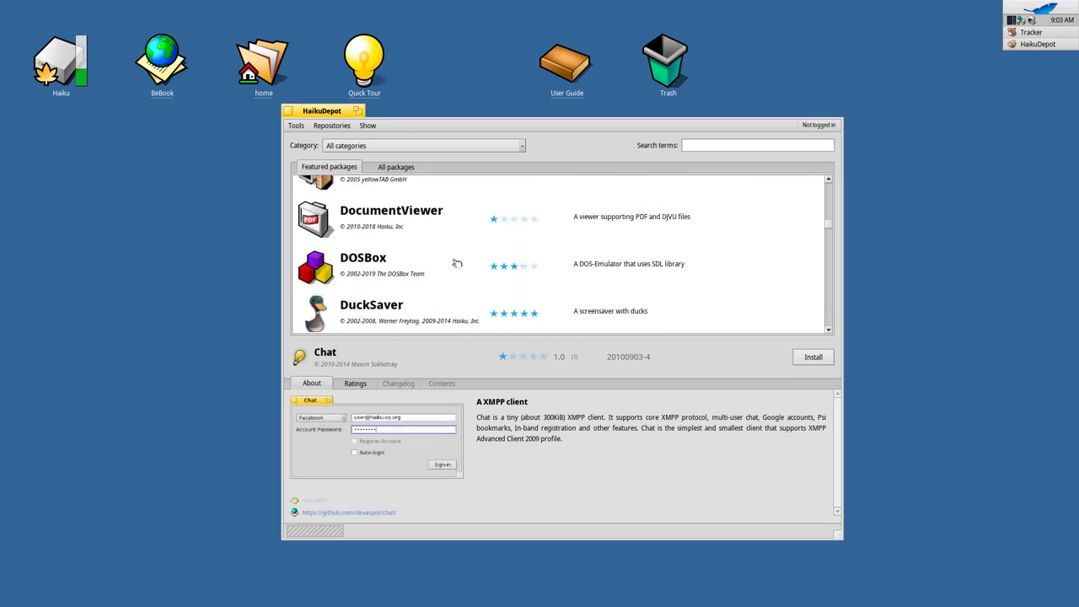
{"action": "scroll", "coordinate": [457, 263], "scroll_direction": "down", "scroll_amount": 3}
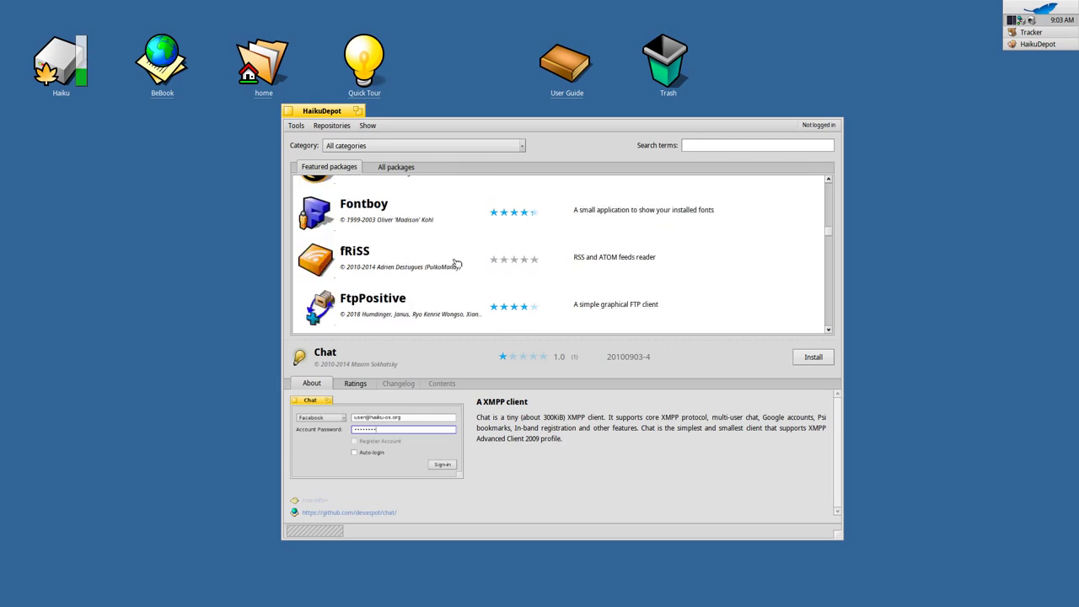
Install the ArmyKnife package together with its additional package changes, and view its user ratings
{"action": "scroll", "coordinate": [456, 263], "scroll_direction": "up", "scroll_amount": 15}
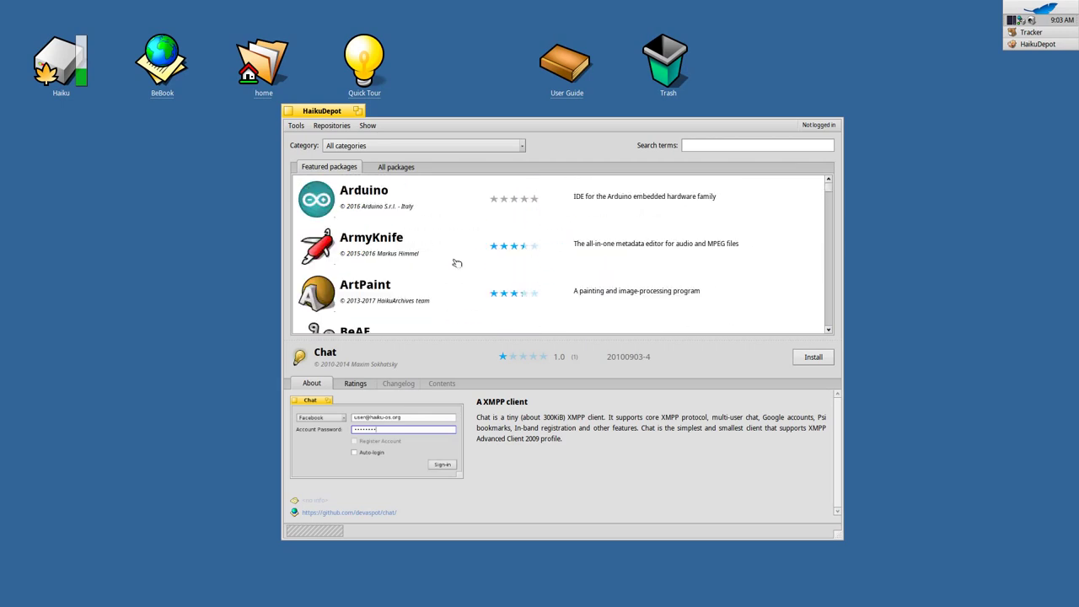
{"action": "left_click", "coordinate": [396, 240]}
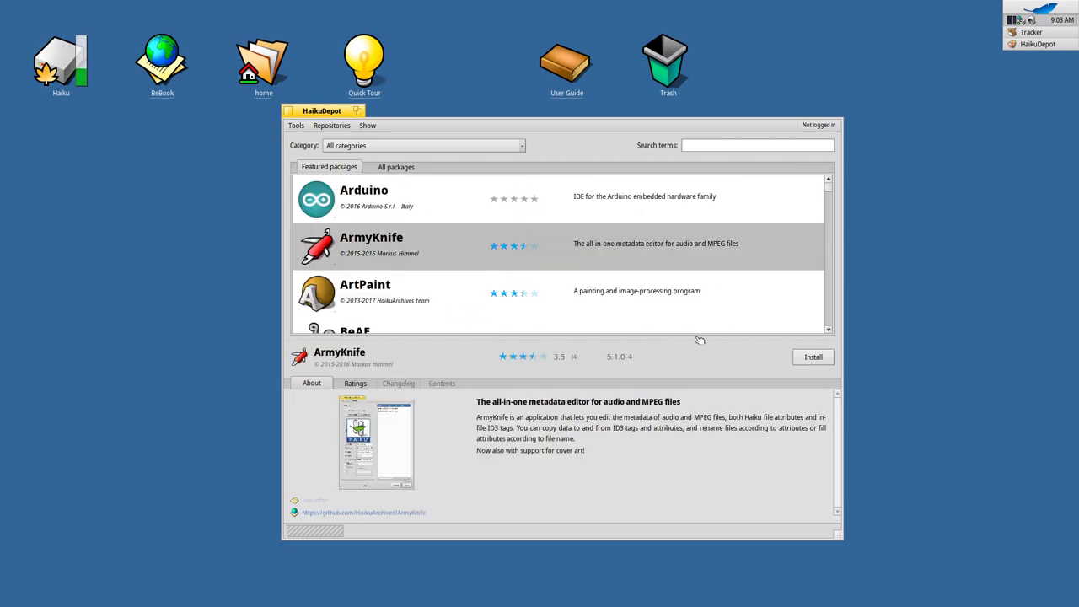
{"action": "left_click", "coordinate": [812, 357]}
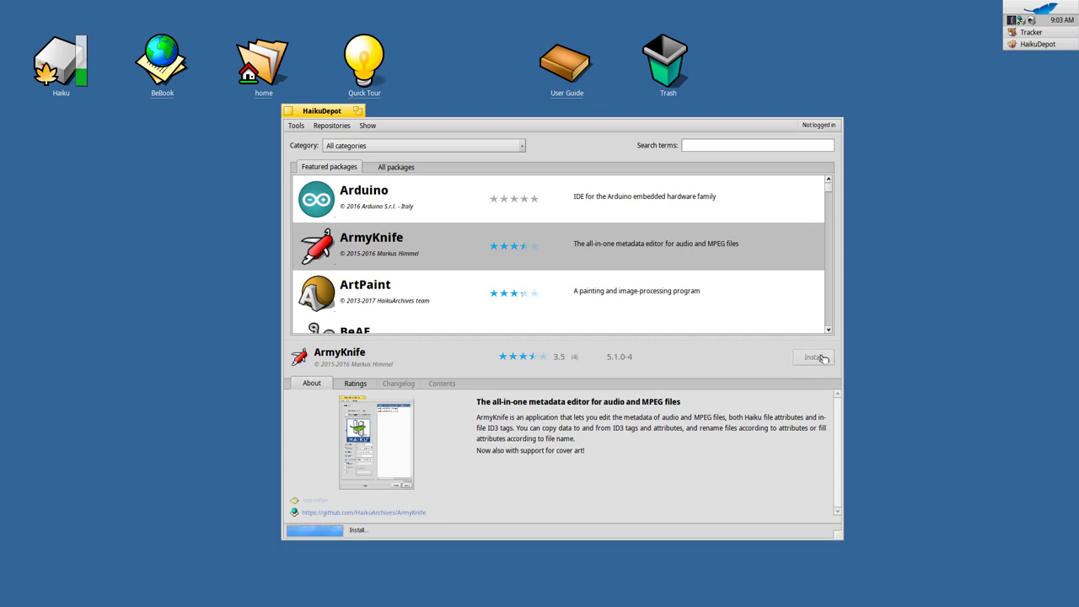
{"action": "left_click", "coordinate": [357, 384]}
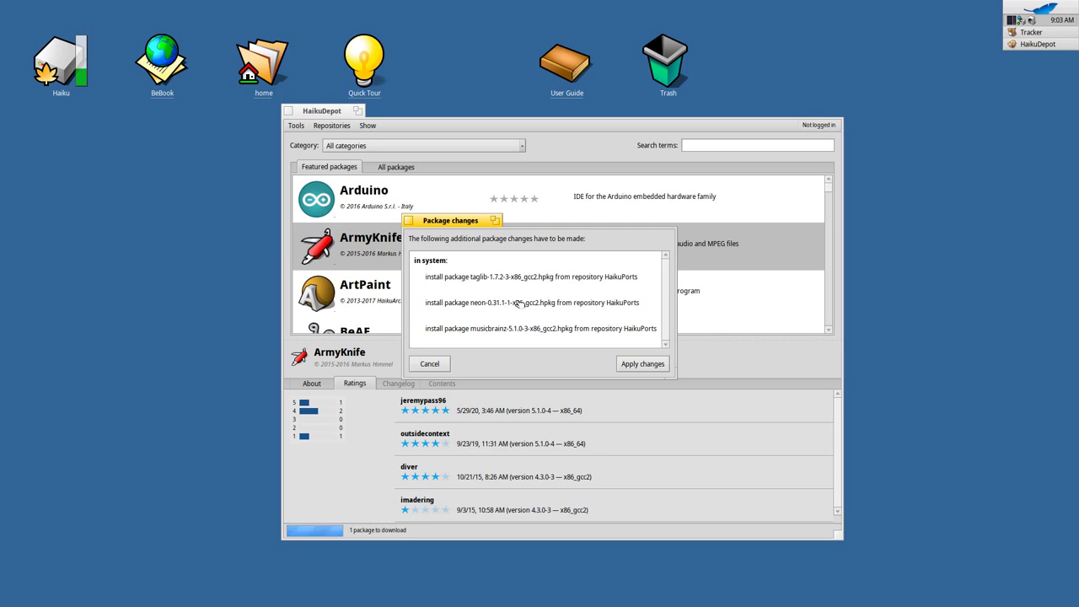
{"action": "left_click", "coordinate": [640, 368]}
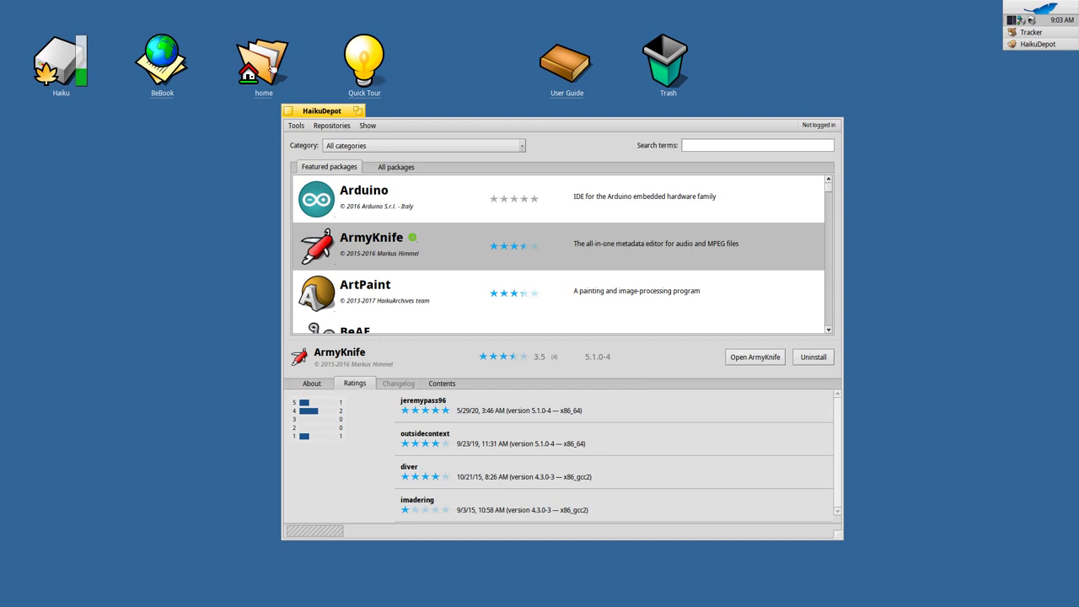
Look through the config and Desktop subfolders of the home folder without opening them
{"action": "right_click", "coordinate": [271, 69]}
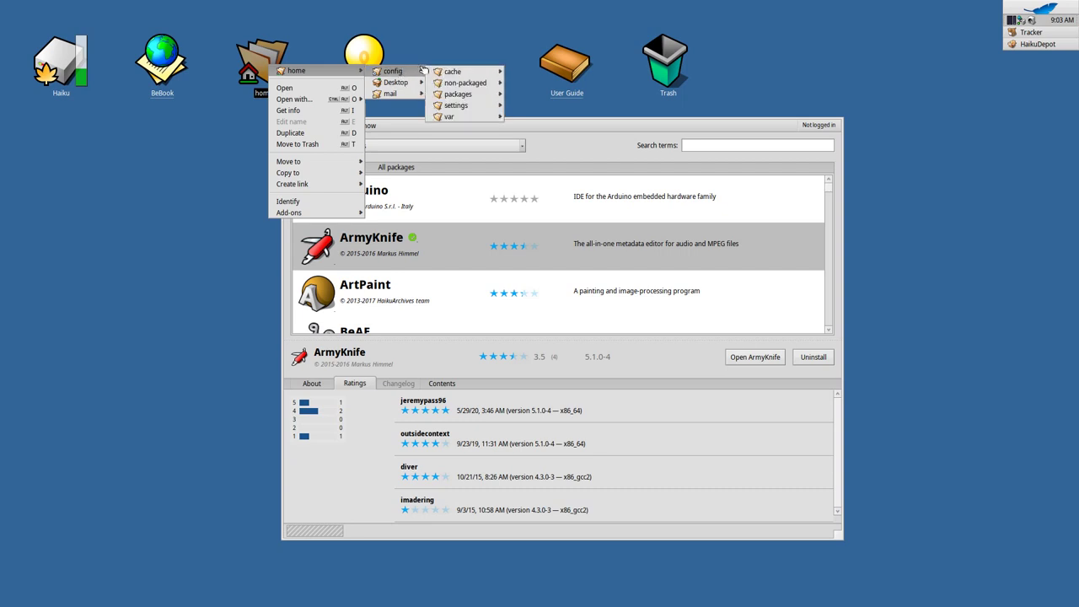
{"action": "mouse_move", "coordinate": [469, 98]}
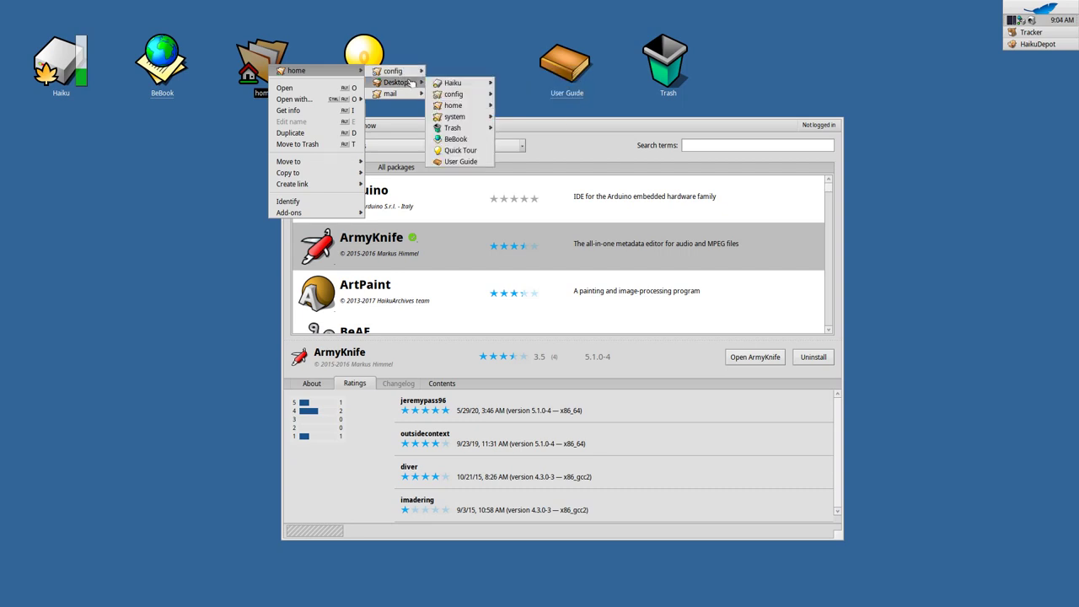
{"action": "mouse_move", "coordinate": [404, 85]}
{"action": "left_click", "coordinate": [157, 140]}
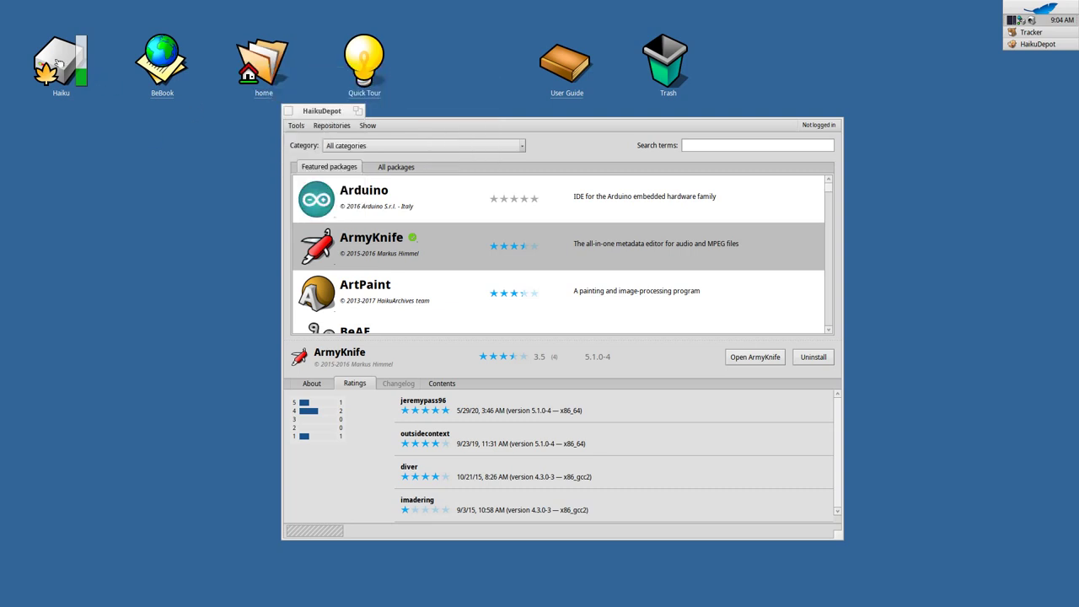
Open the packages folder inside the Haiku volume's system folder and enlarge its window
{"action": "right_click", "coordinate": [59, 65]}
{"action": "mouse_move", "coordinate": [64, 65]}
{"action": "mouse_move", "coordinate": [156, 67]}
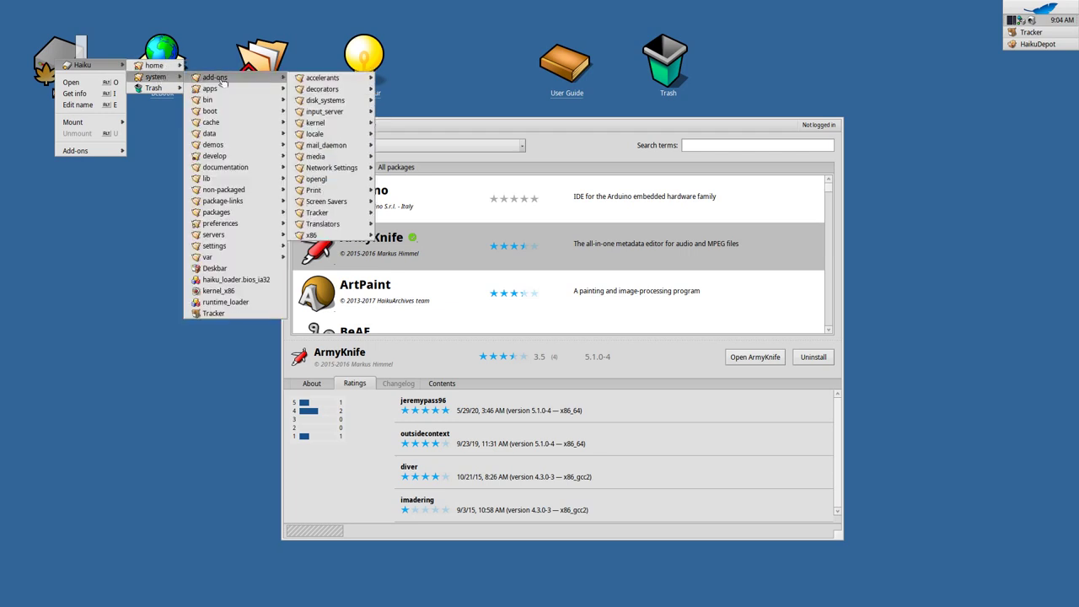
{"action": "mouse_move", "coordinate": [226, 180]}
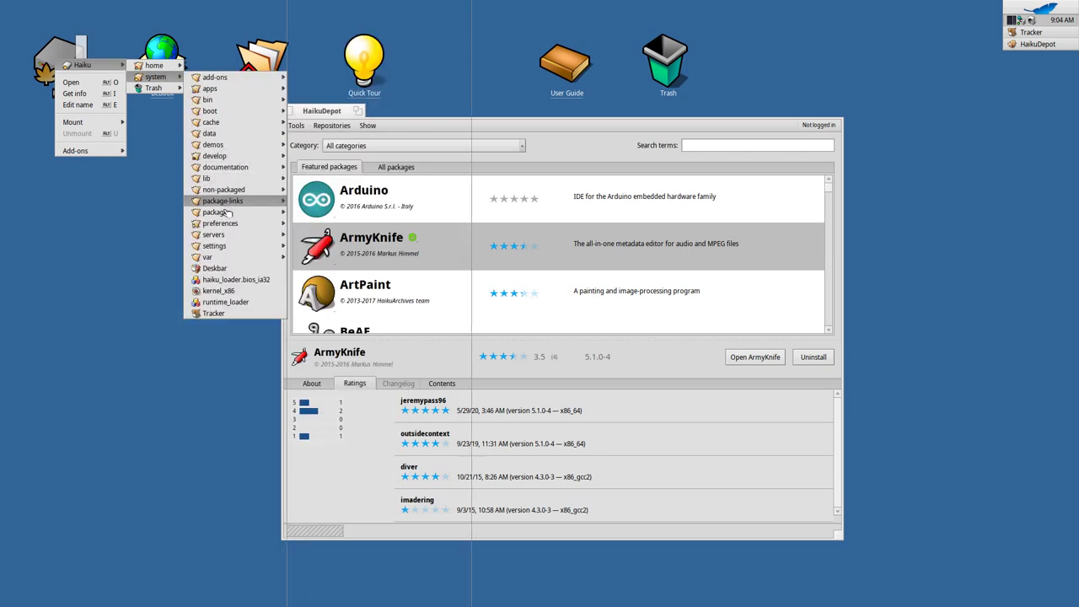
{"action": "mouse_move", "coordinate": [224, 214]}
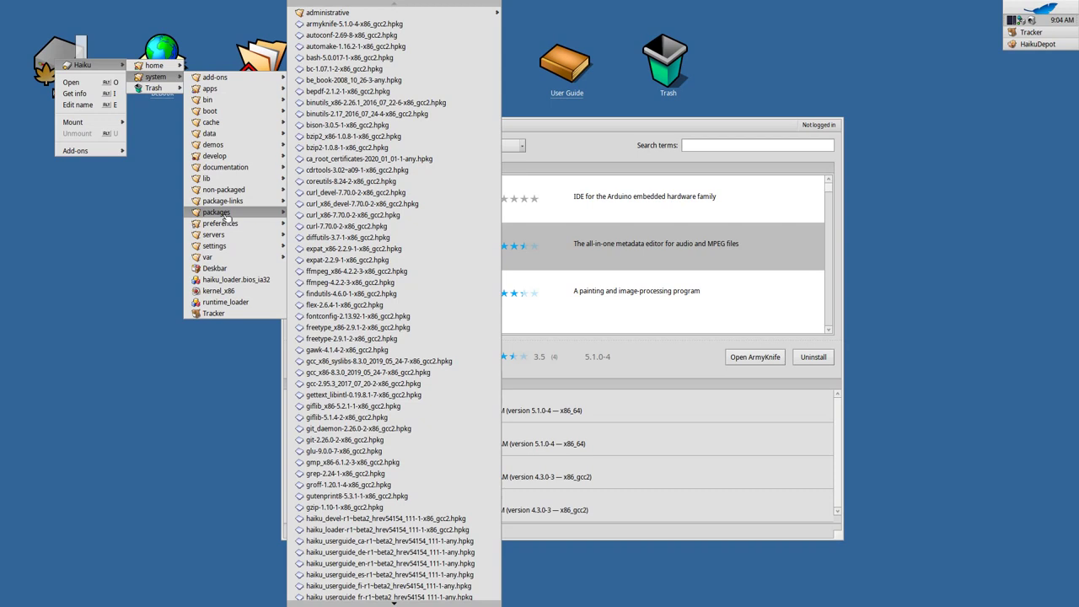
{"action": "left_click", "coordinate": [224, 216]}
{"action": "left_click_drag", "start_coordinate": [256, 212], "coordinate": [730, 534]}
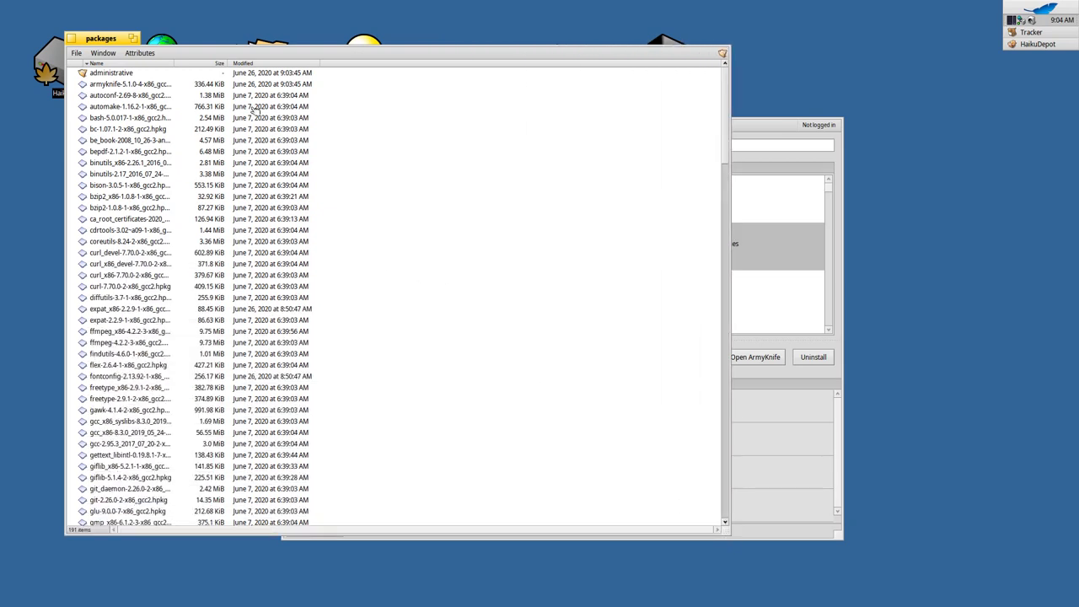
Widen the Name and Size columns to show full package file names and reposition the packages window
{"action": "left_click_drag", "start_coordinate": [228, 65], "coordinate": [384, 66]}
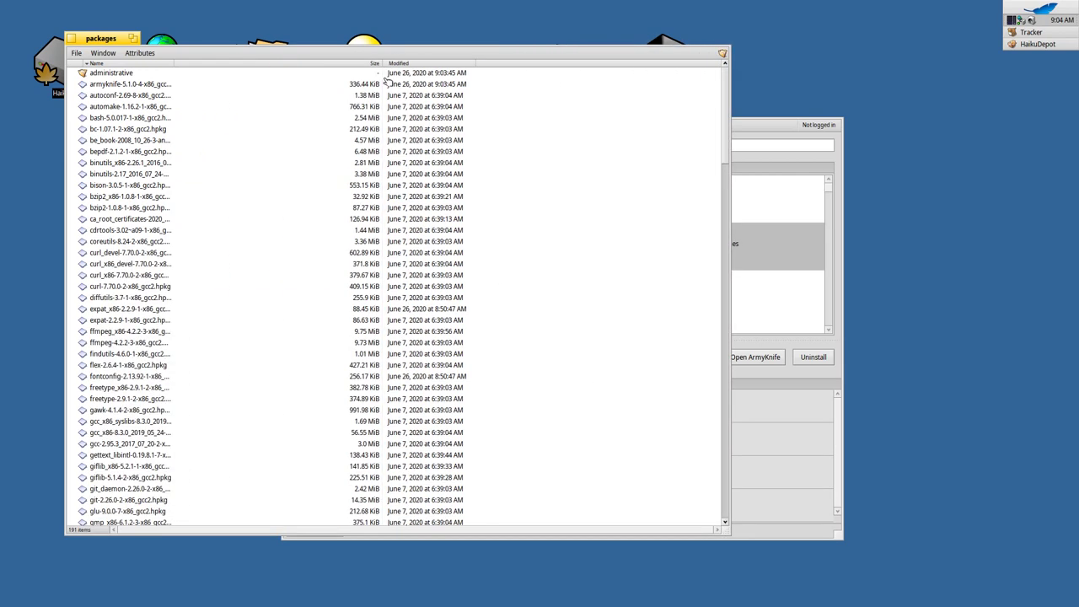
{"action": "left_click", "coordinate": [140, 86]}
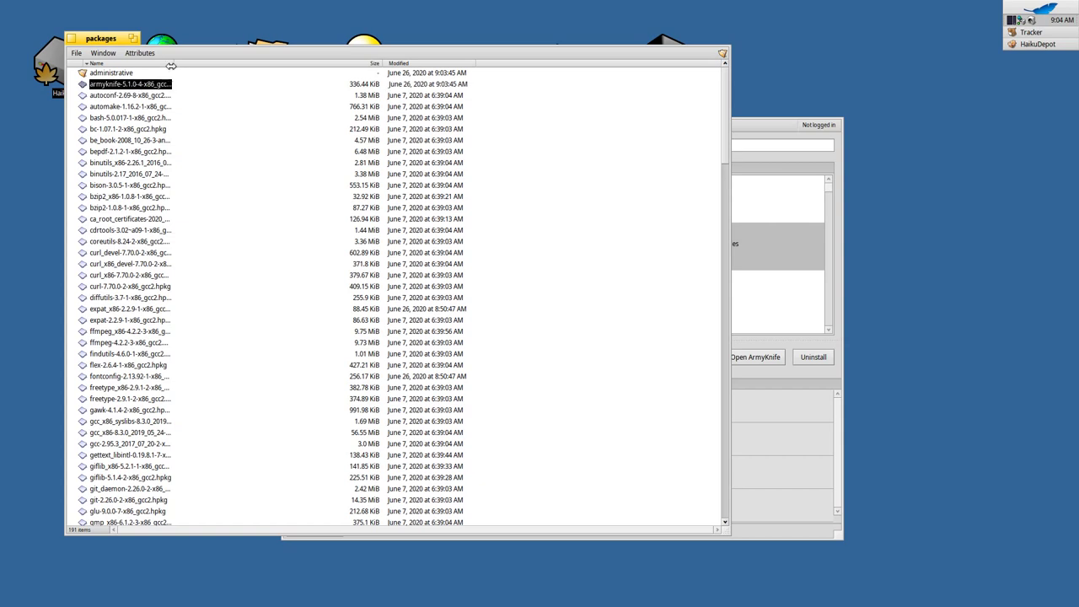
{"action": "left_click_drag", "start_coordinate": [172, 65], "coordinate": [326, 79]}
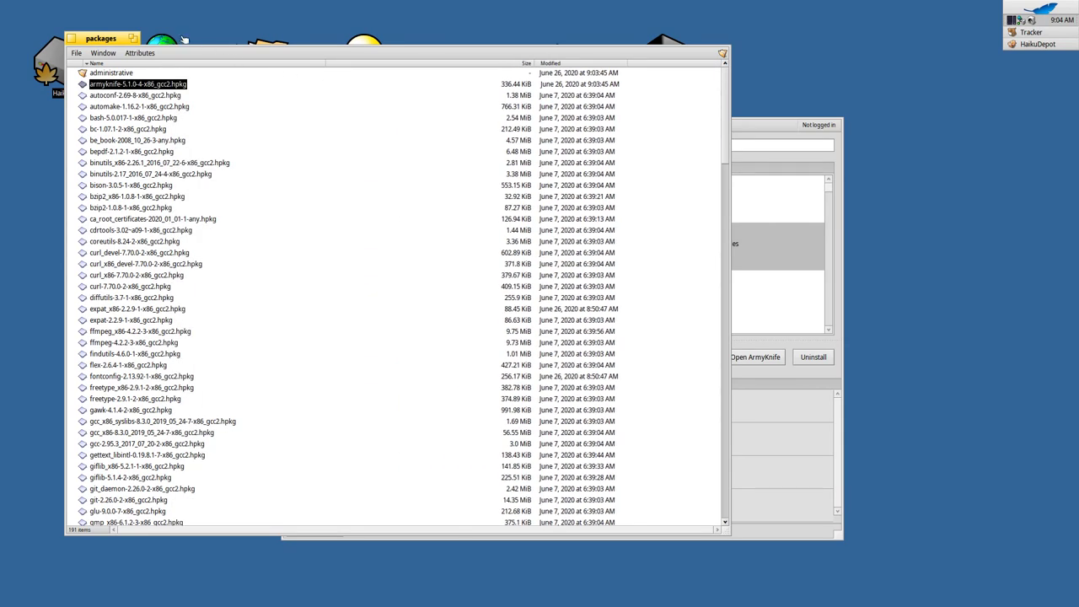
{"action": "left_click_drag", "start_coordinate": [111, 38], "coordinate": [166, 49]}
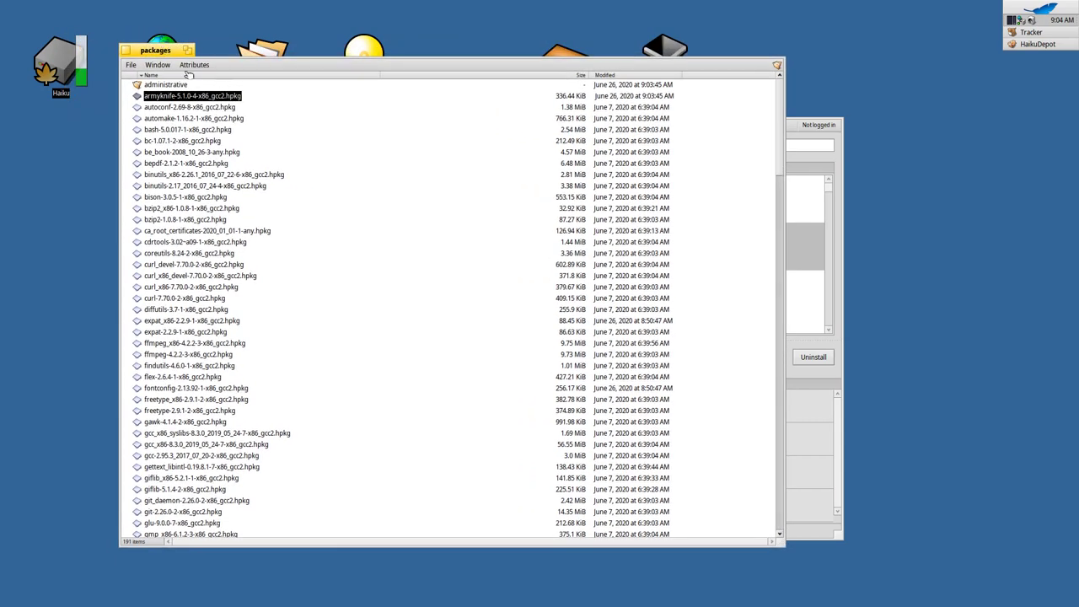
Display the packages folder in icon view with 64 x 64 icons
{"action": "left_click", "coordinate": [192, 67]}
{"action": "mouse_move", "coordinate": [157, 65]}
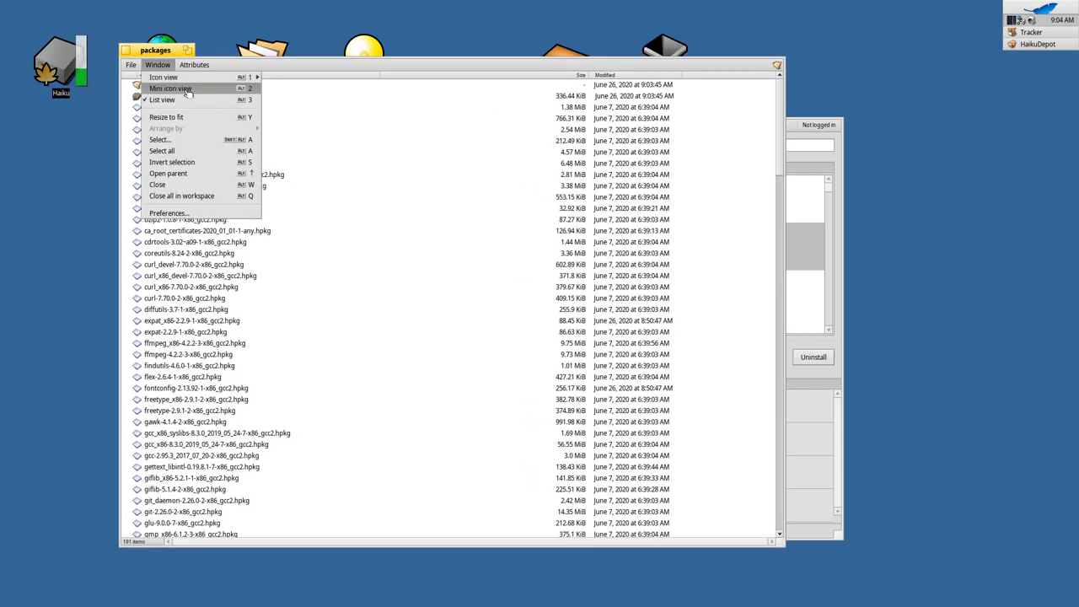
{"action": "mouse_move", "coordinate": [244, 76]}
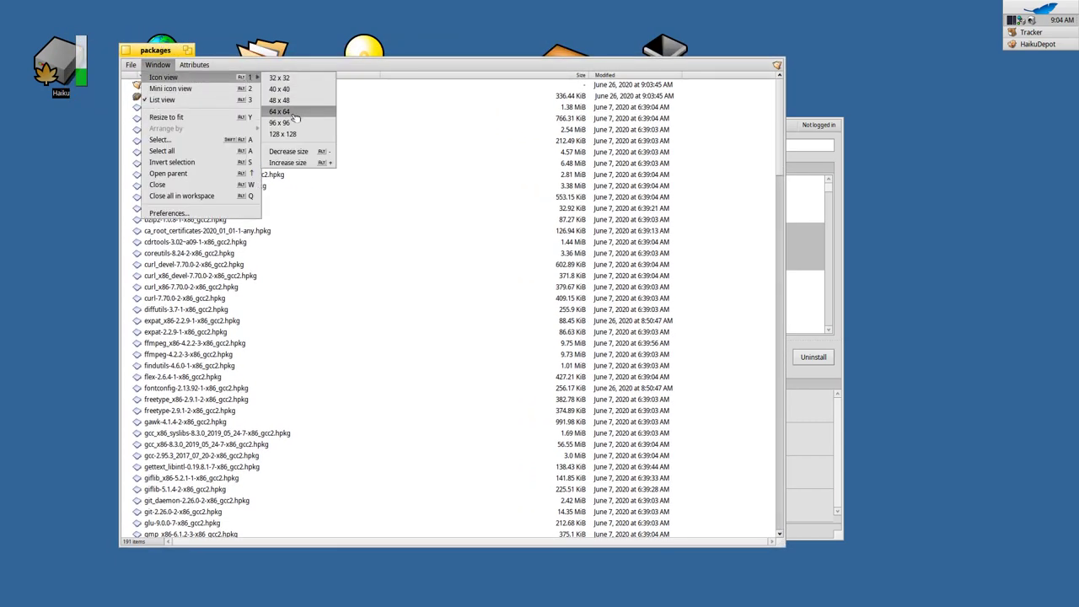
{"action": "left_click", "coordinate": [295, 118]}
{"action": "left_click", "coordinate": [319, 150]}
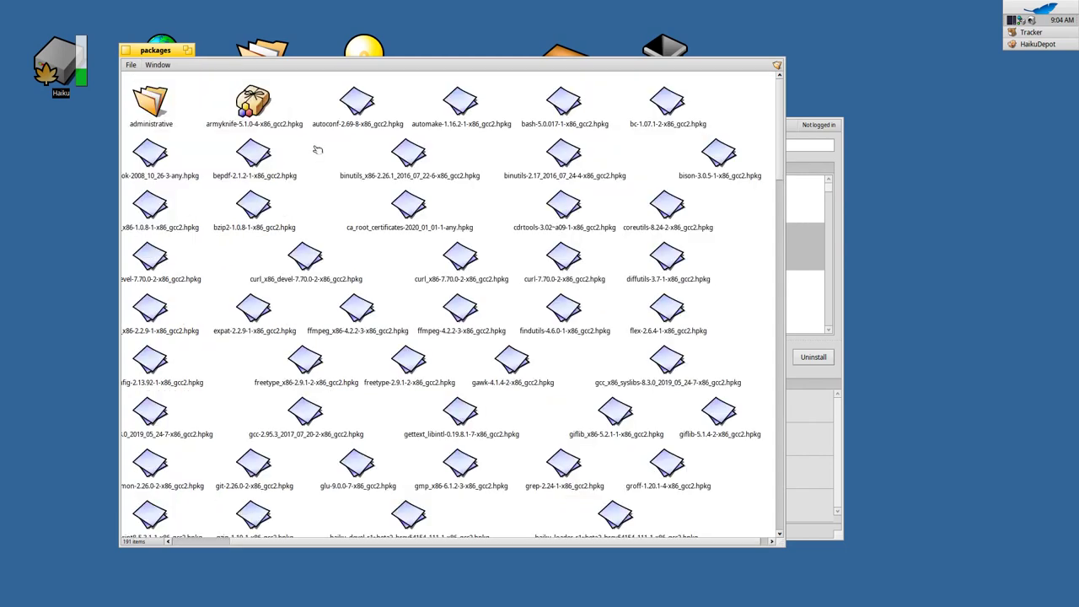
Inspect the information, permissions and attributes of armyknife-5.1.0-4-x86_gcc2.hpkg, close its info window and deselect the file
{"action": "left_click", "coordinate": [258, 108]}
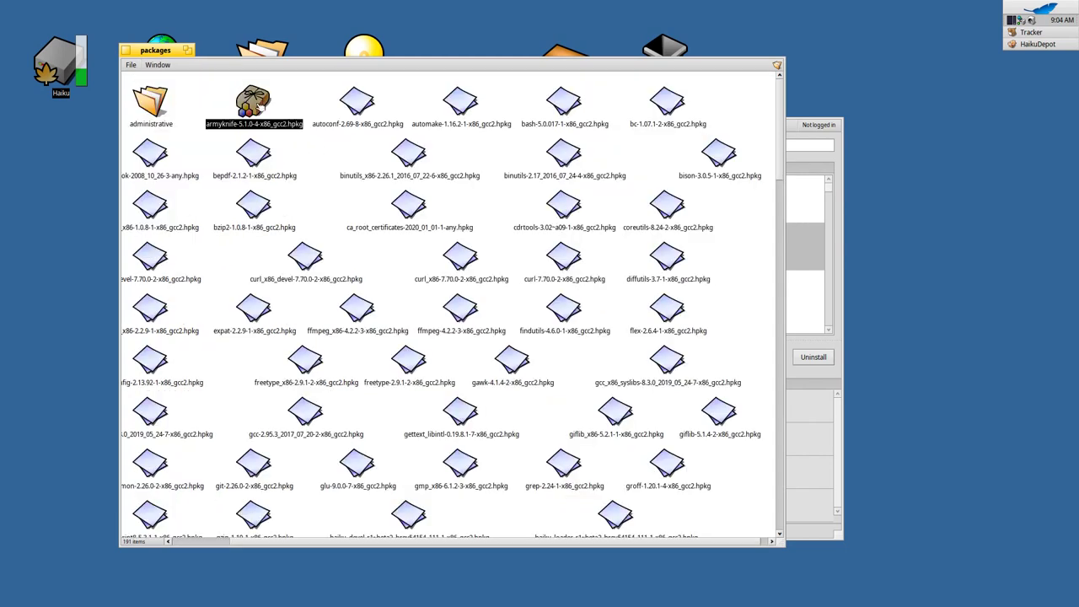
{"action": "right_click", "coordinate": [258, 108]}
{"action": "left_click", "coordinate": [278, 128]}
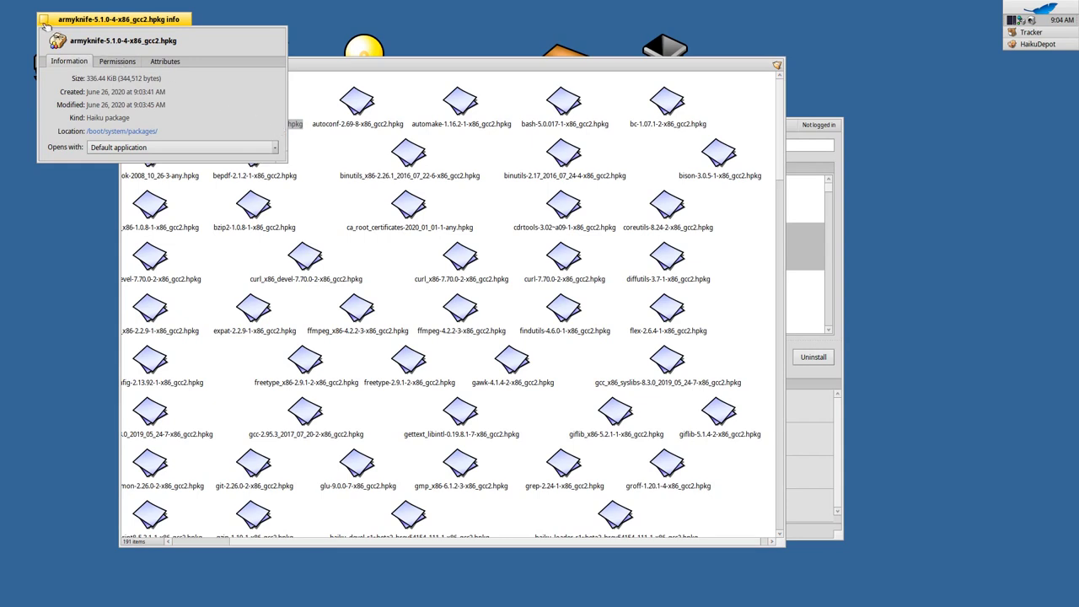
{"action": "left_click", "coordinate": [123, 66]}
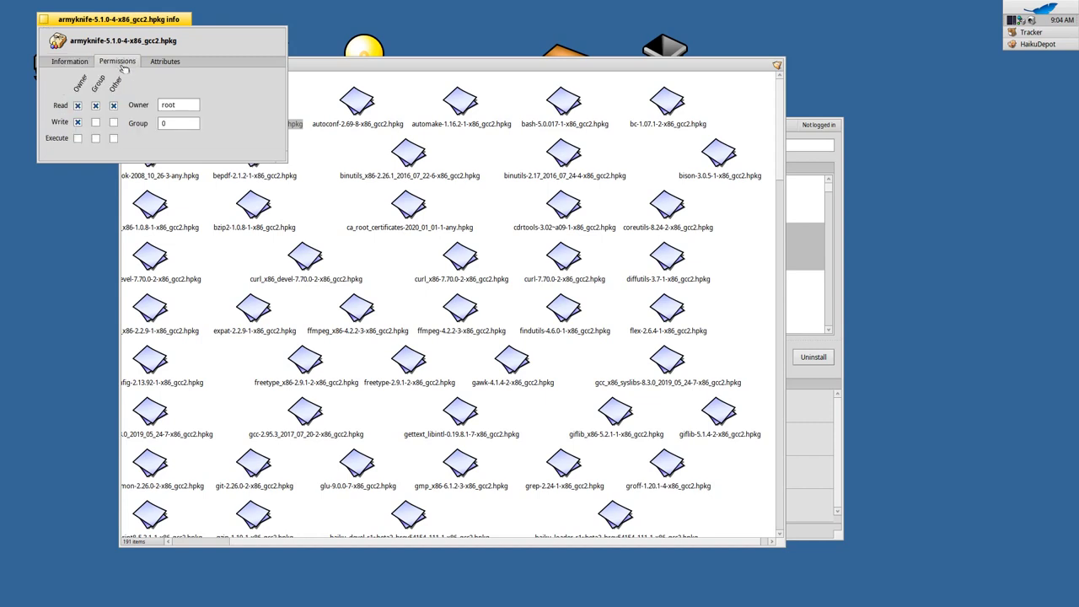
{"action": "left_click", "coordinate": [168, 65]}
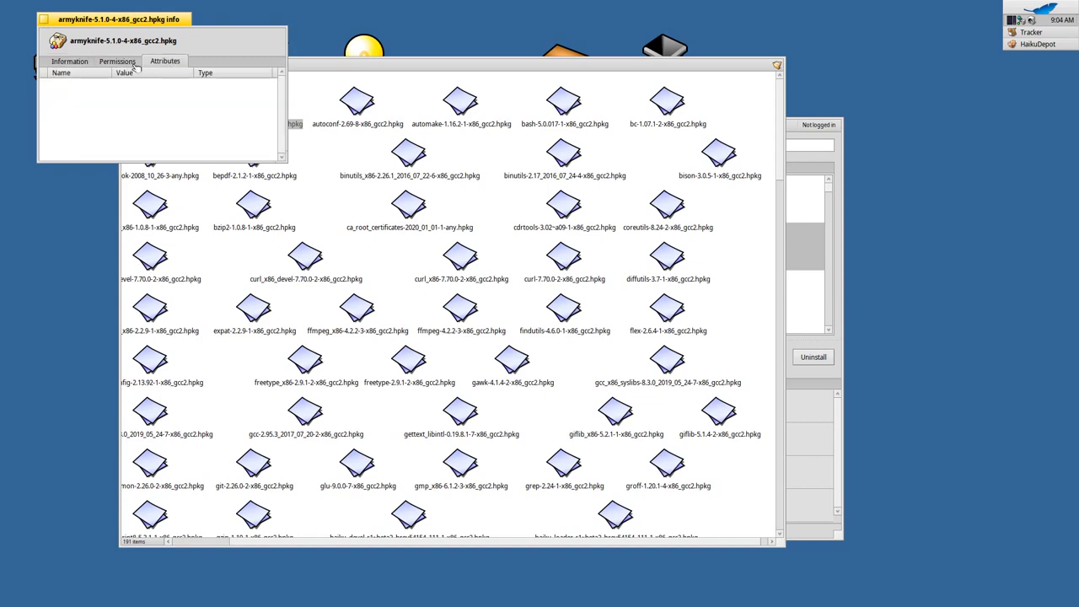
{"action": "left_click", "coordinate": [68, 67]}
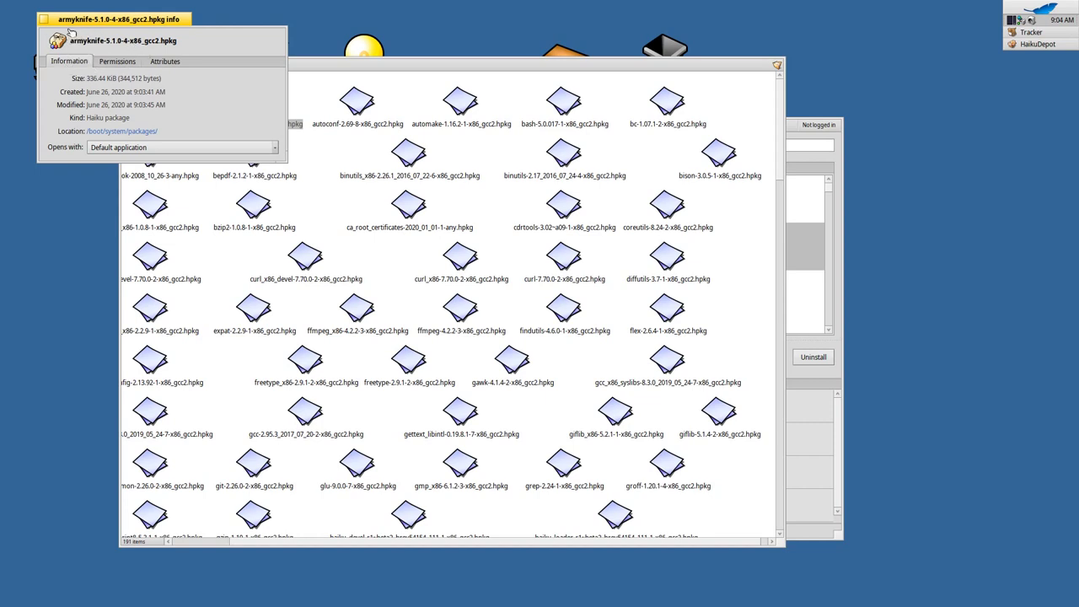
{"action": "left_click", "coordinate": [44, 18]}
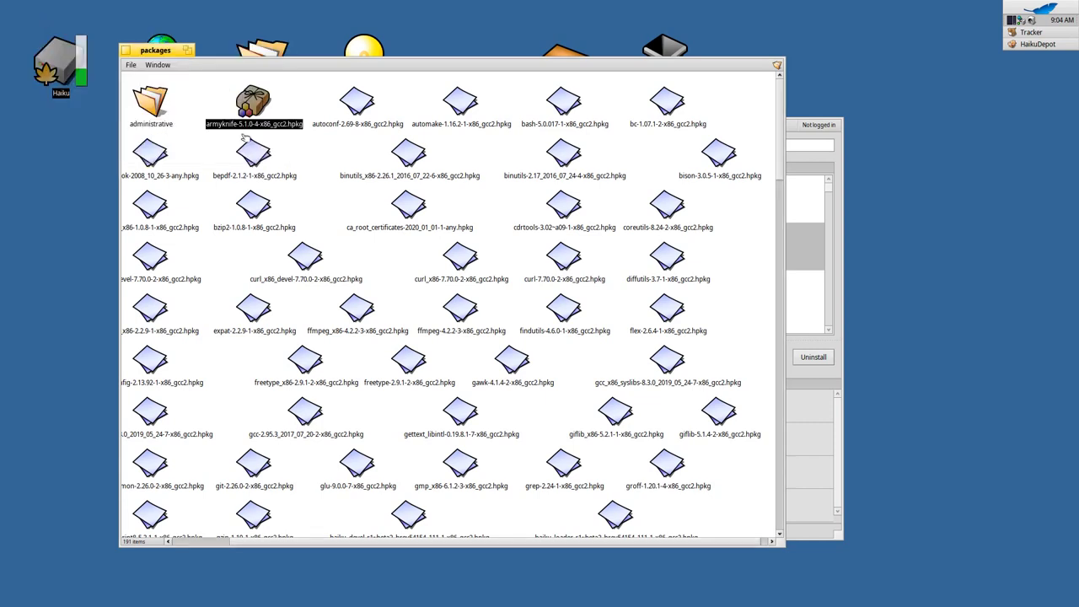
{"action": "left_click", "coordinate": [315, 172]}
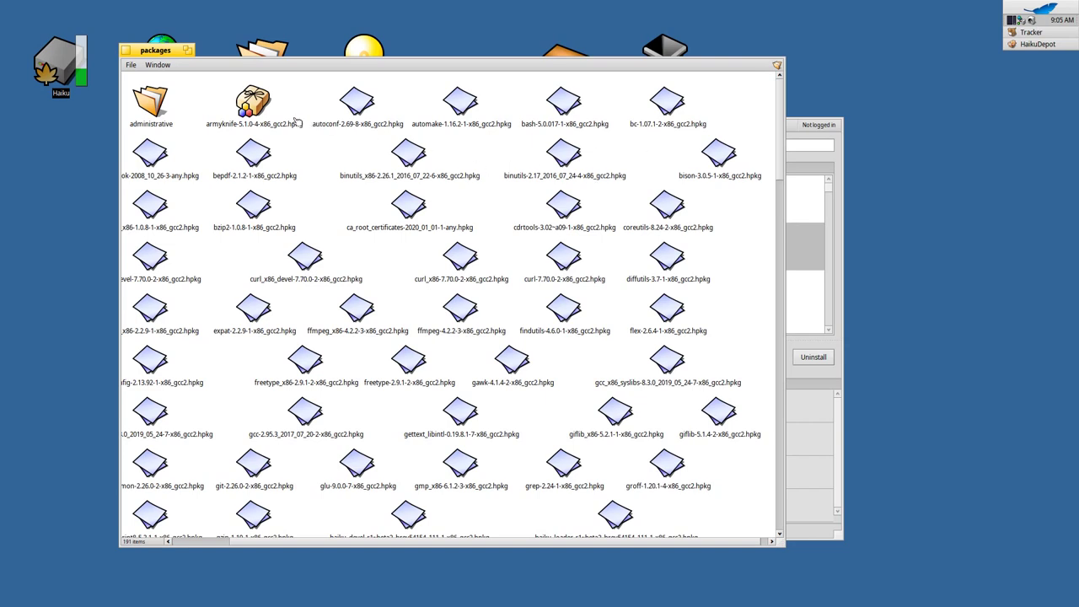
Close HaikuDepot and move the armyknife package file from the packages folder onto the desktop, overriding the system folder protection
{"action": "left_click", "coordinate": [839, 167]}
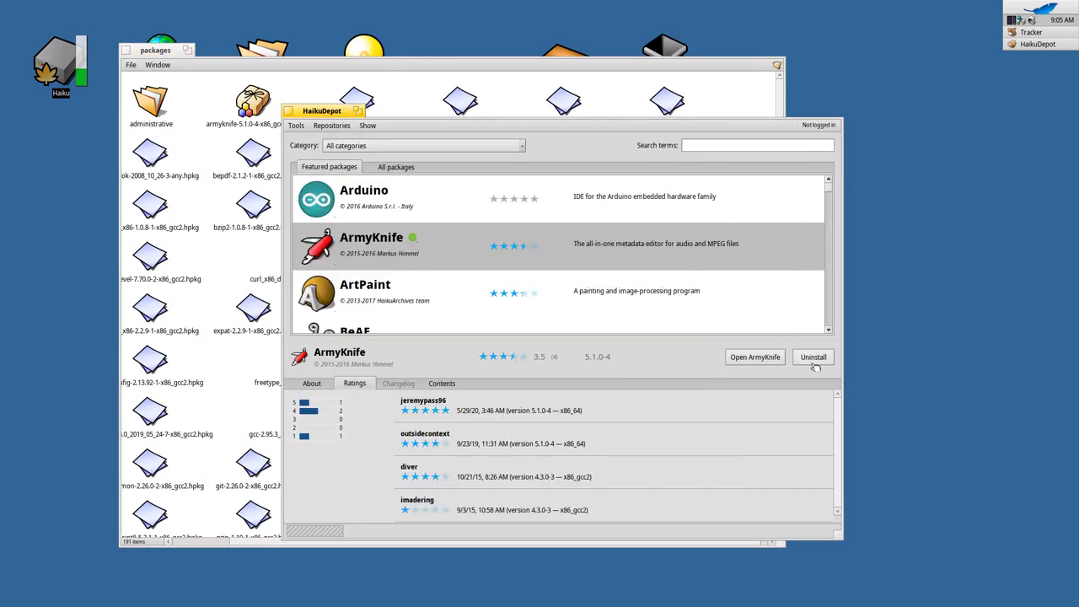
{"action": "left_click", "coordinate": [288, 112]}
{"action": "left_click_drag", "start_coordinate": [253, 108], "coordinate": [856, 173]}
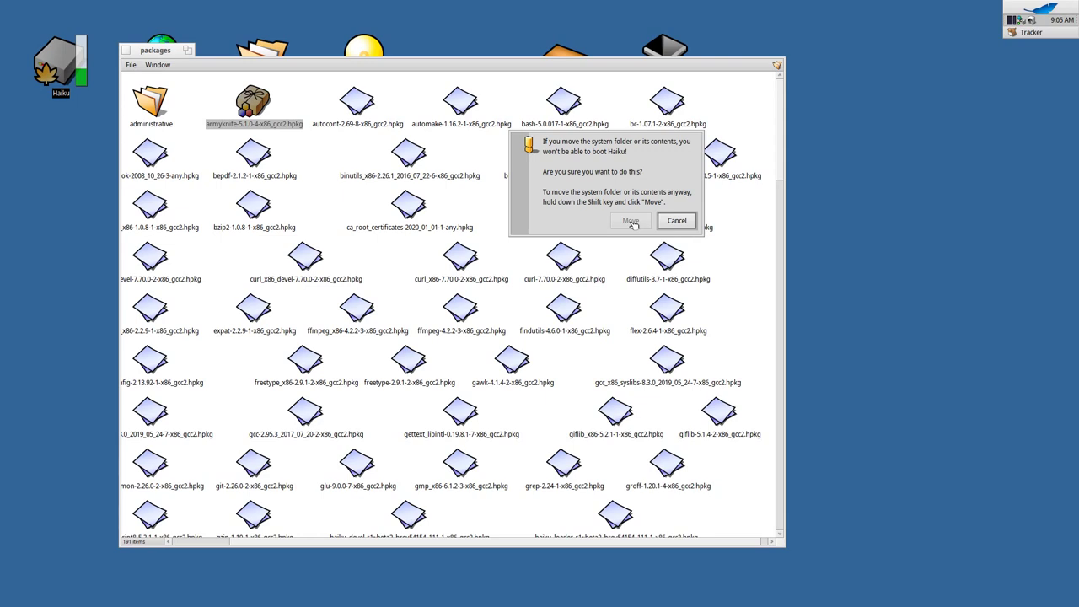
{"action": "key", "text": "shift"}
{"action": "left_click", "coordinate": [631, 221], "text": "shift"}
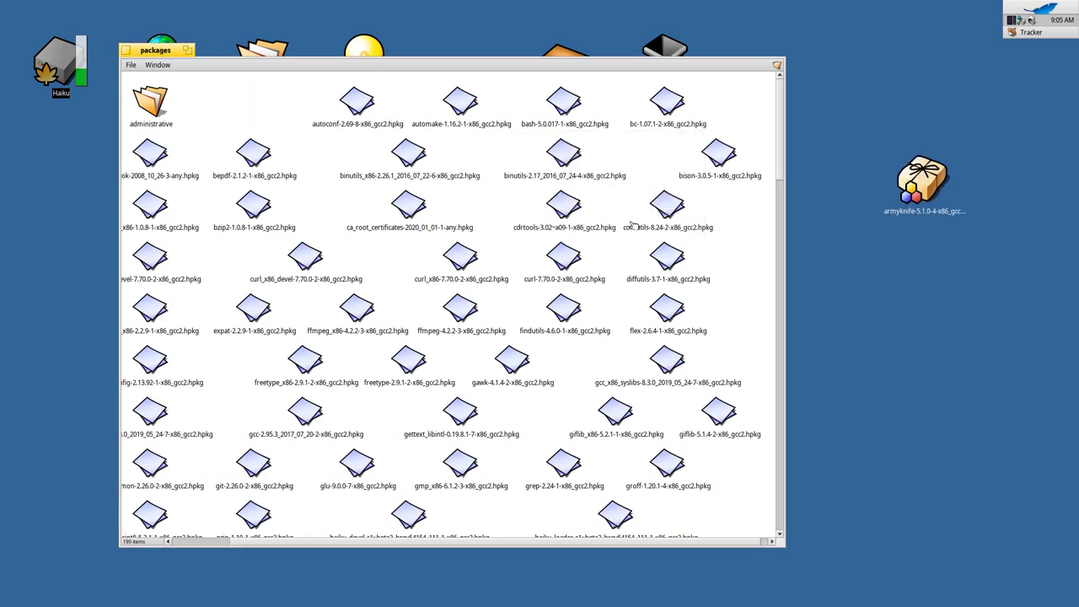
Check the Deskbar's installed applications for ArmyKnife
{"action": "left_click", "coordinate": [1023, 9]}
{"action": "mouse_move", "coordinate": [934, 127]}
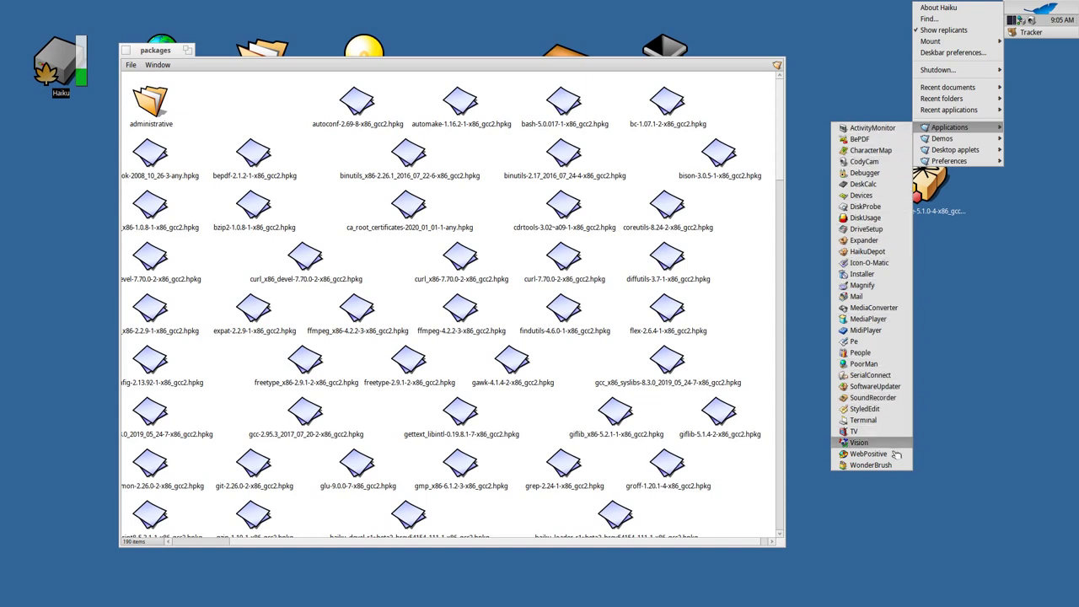
{"action": "left_click", "coordinate": [961, 365]}
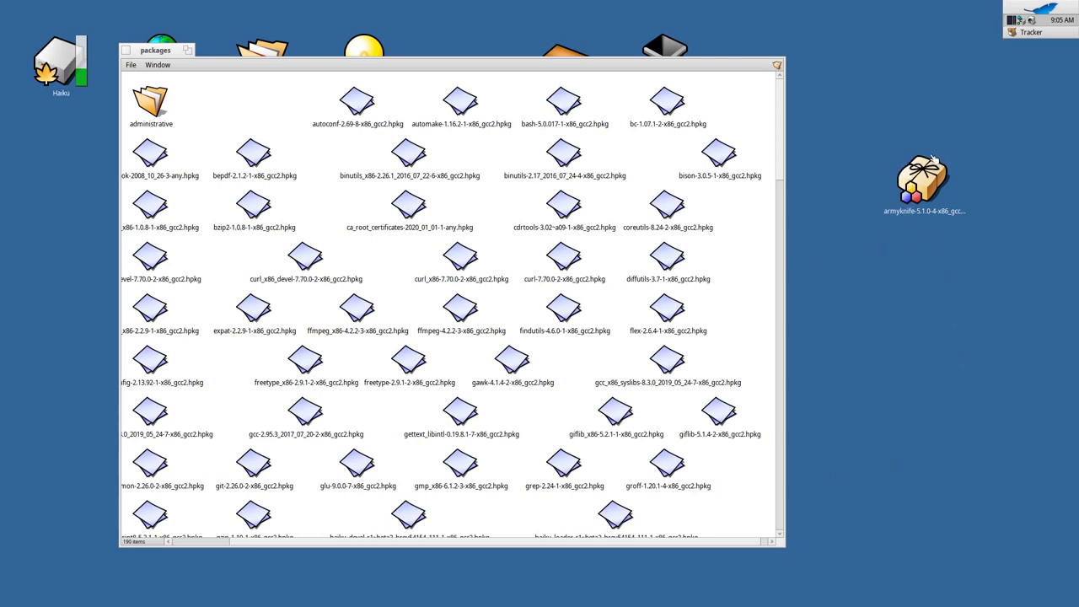
Move the armyknife package file from the desktop back into the packages folder and reposition the folder window
{"action": "left_click_drag", "start_coordinate": [925, 192], "coordinate": [265, 128]}
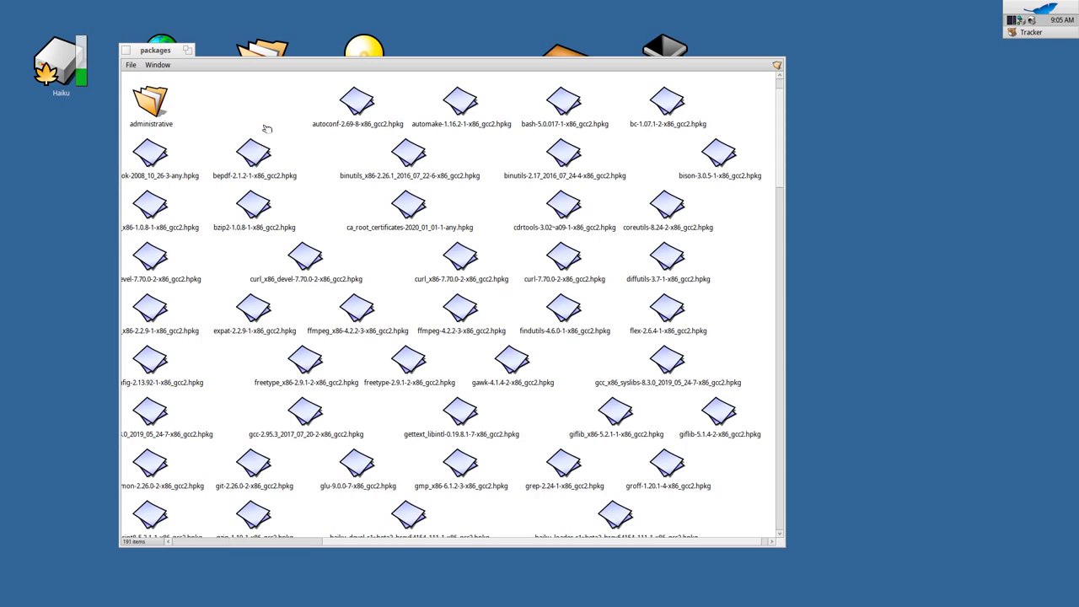
{"action": "left_click_drag", "start_coordinate": [160, 54], "coordinate": [195, 93]}
Find the package file by the name "army" and place its icon beside the administrative folder
{"action": "scroll", "coordinate": [391, 278], "scroll_direction": "down", "scroll_amount": 15}
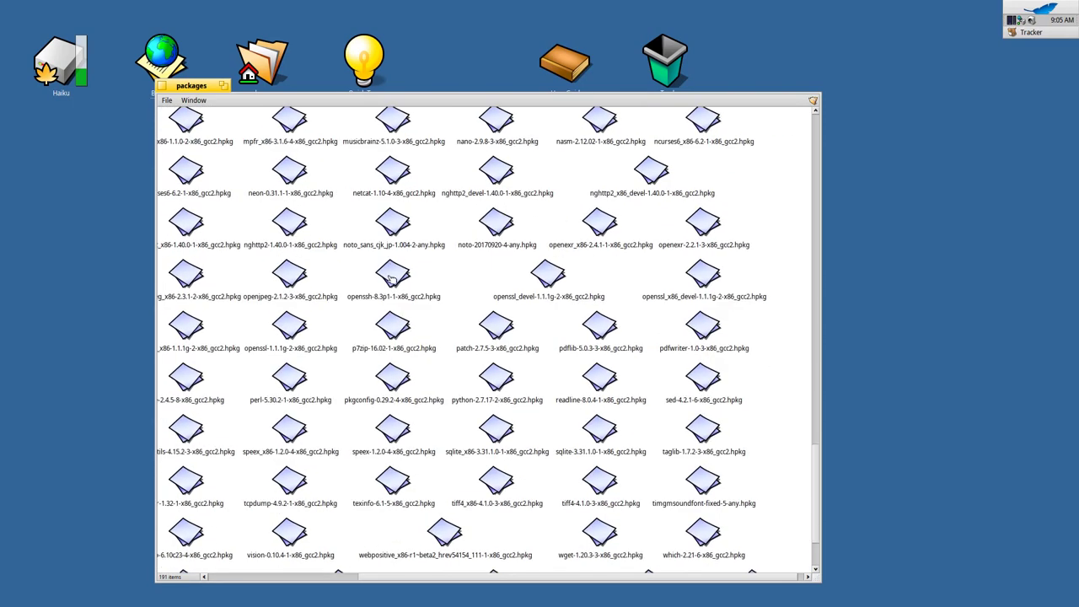
{"action": "scroll", "coordinate": [391, 278], "scroll_direction": "down", "scroll_amount": 2}
{"action": "type", "text": "army"}
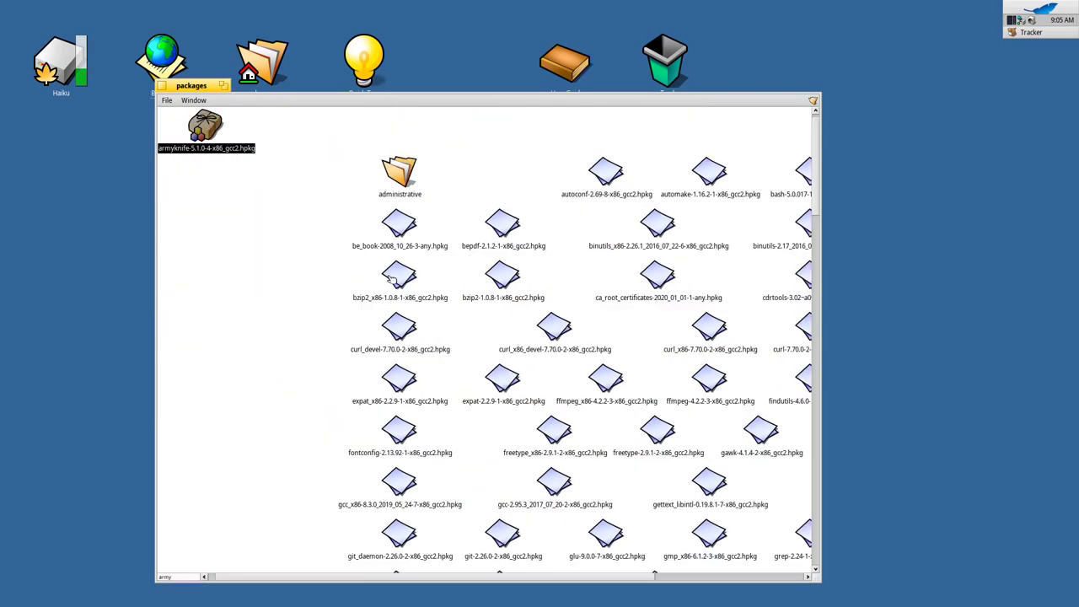
{"action": "left_click_drag", "start_coordinate": [209, 131], "coordinate": [493, 177]}
{"action": "left_click", "coordinate": [319, 248]}
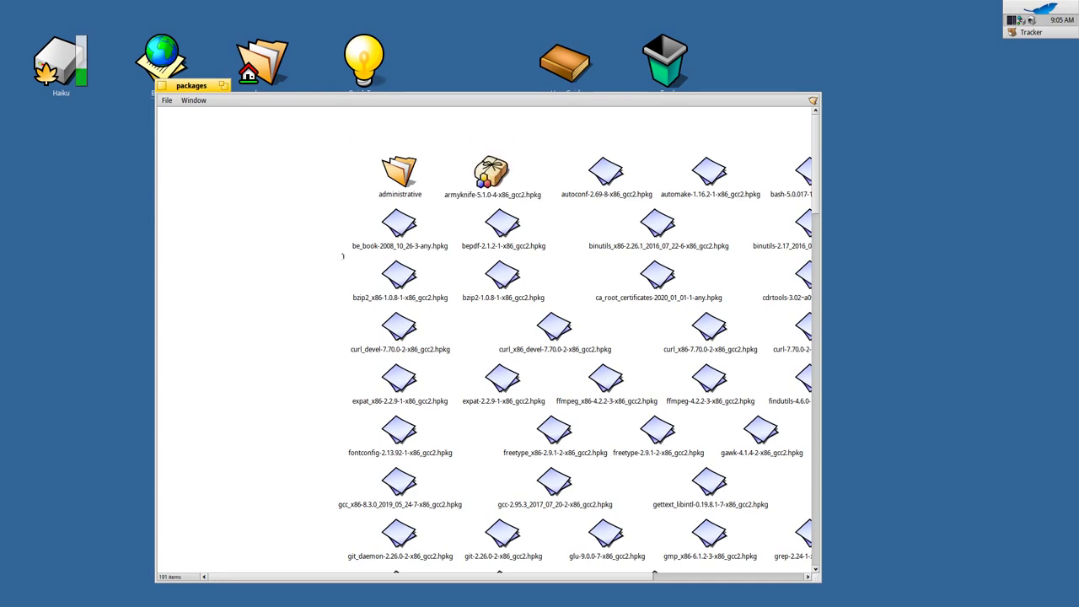
Launch ArmyKnife from the installed applications to check that it runs, and close its window
{"action": "left_click_drag", "start_coordinate": [539, 580], "coordinate": [691, 586]}
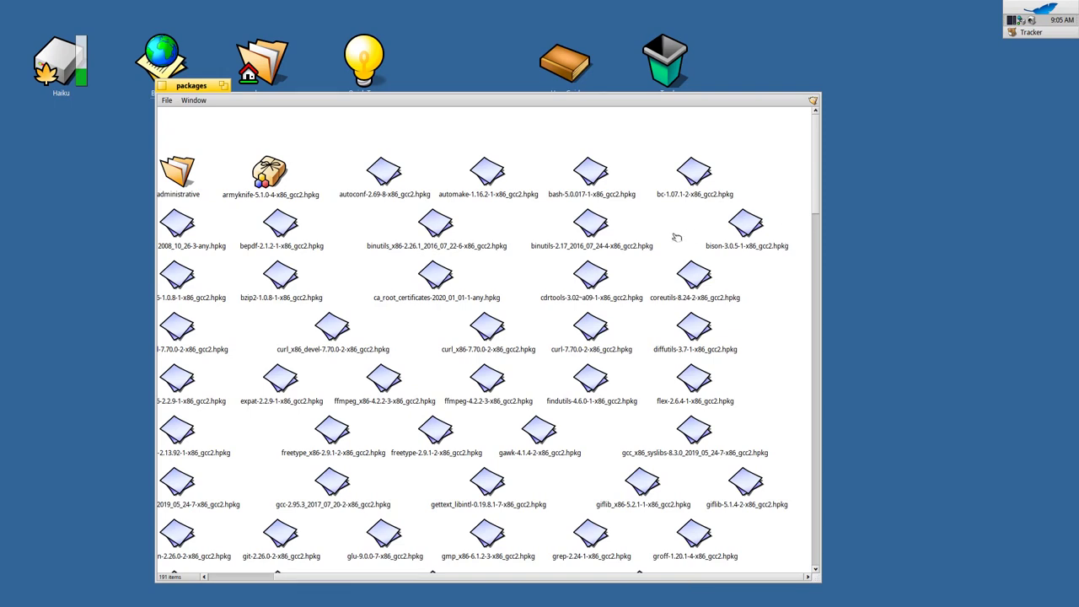
{"action": "left_click", "coordinate": [1036, 9]}
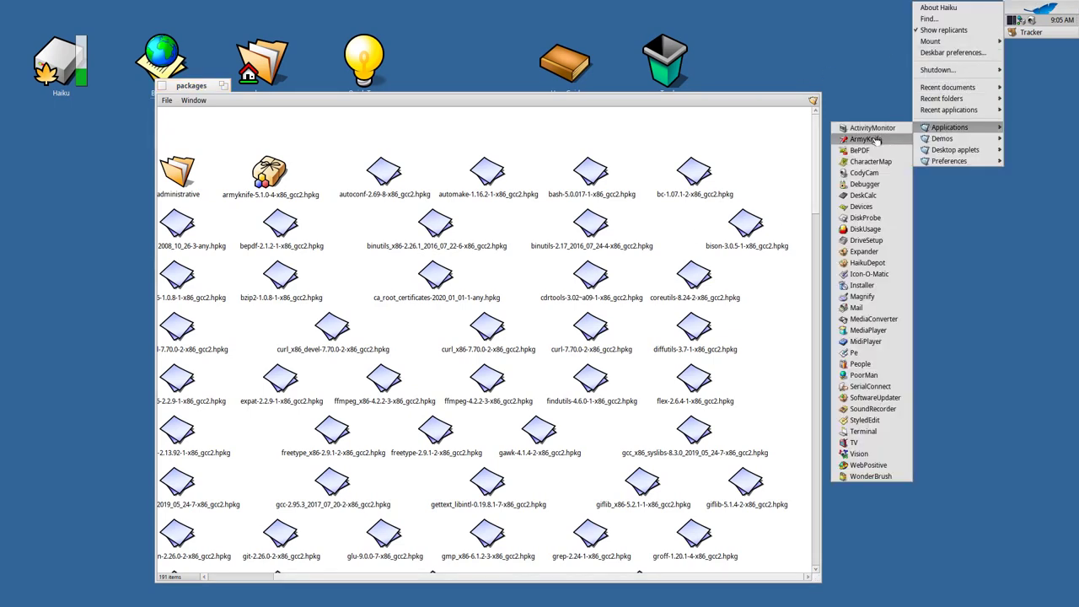
{"action": "left_click", "coordinate": [866, 139]}
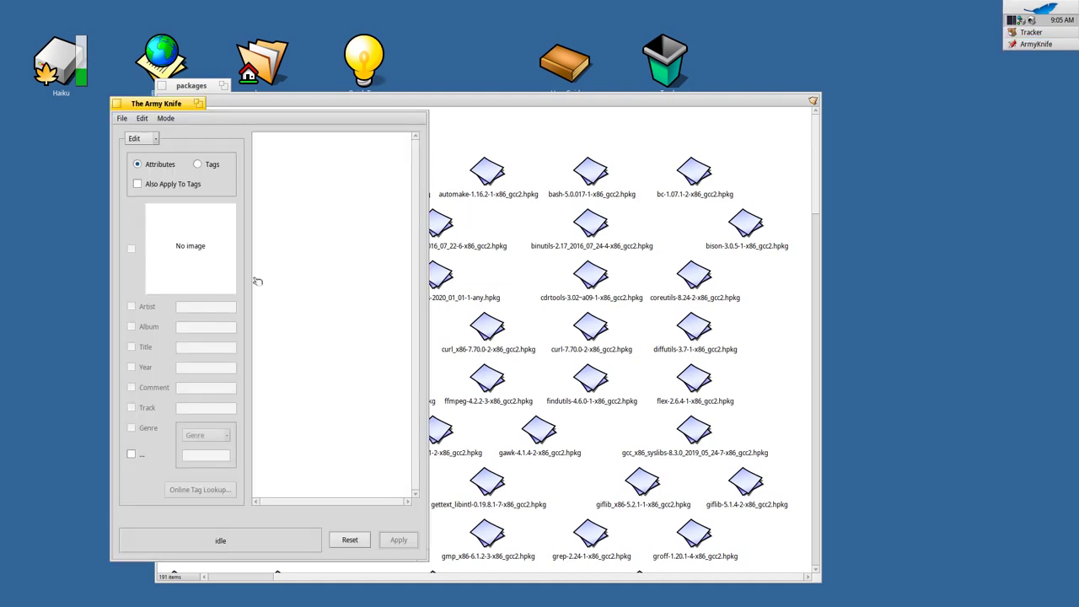
{"action": "left_click", "coordinate": [117, 103]}
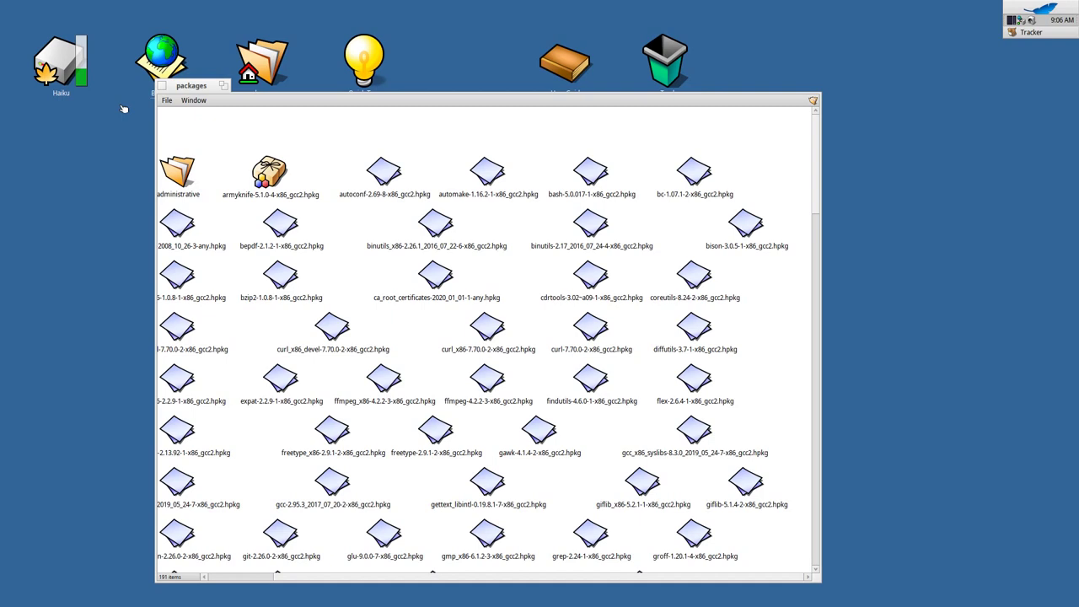
Find the package file by the name "tag" and look through the neighbouring files in the packages folder
{"action": "left_click", "coordinate": [261, 192]}
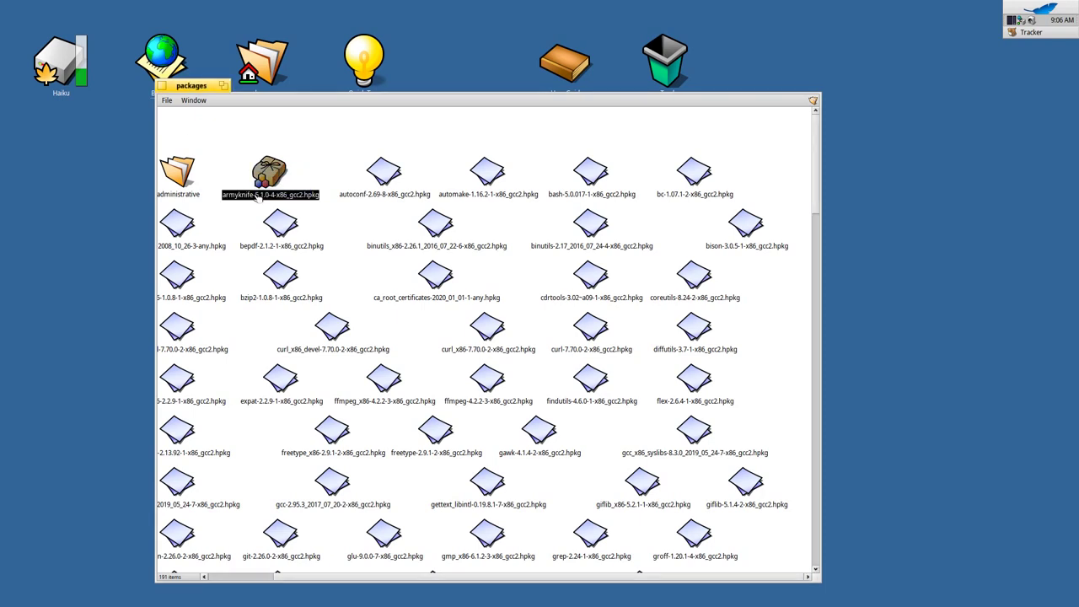
{"action": "left_click", "coordinate": [336, 228]}
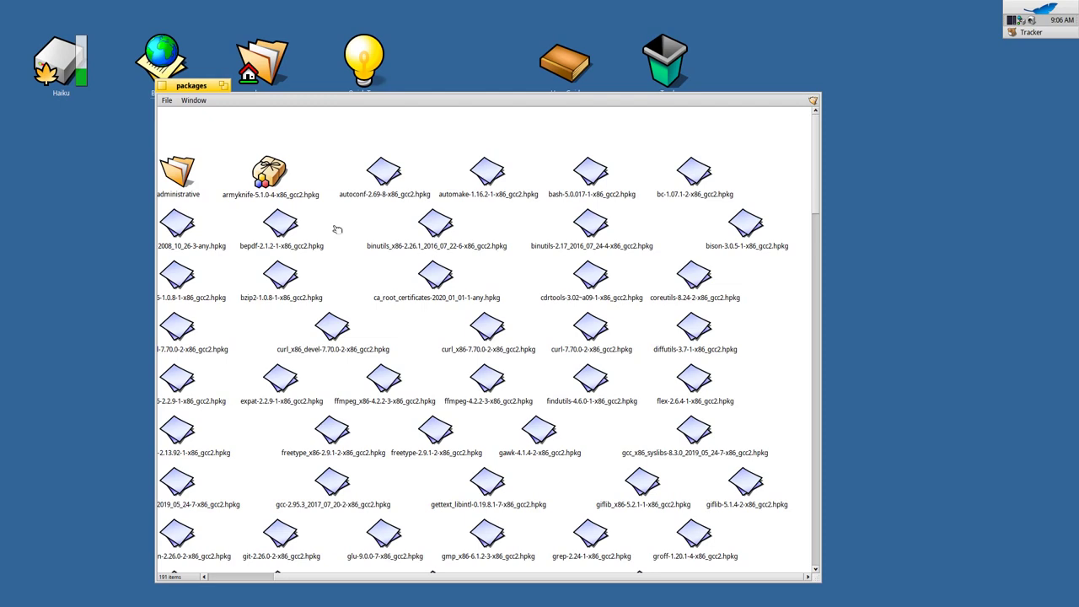
{"action": "type", "text": "tag"}
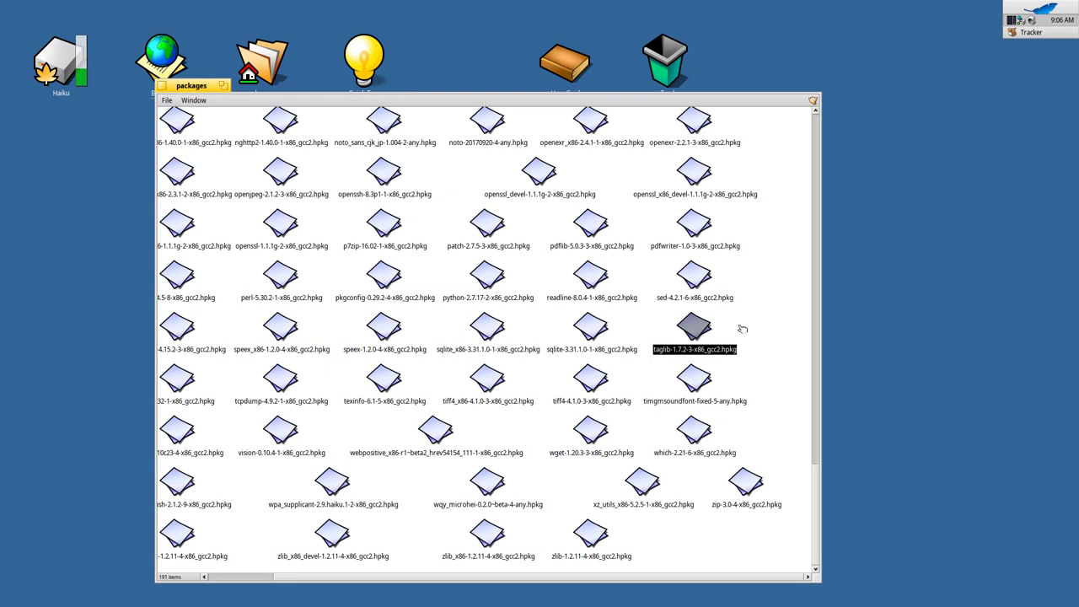
{"action": "scroll", "coordinate": [742, 329], "scroll_direction": "up", "scroll_amount": 8}
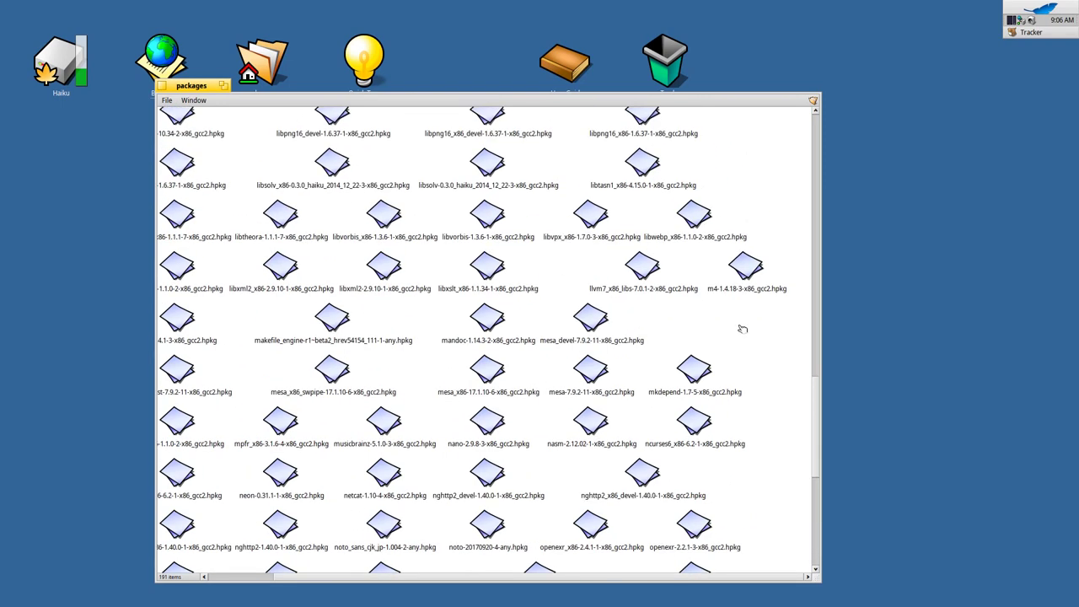
{"action": "scroll", "coordinate": [742, 329], "scroll_direction": "down", "scroll_amount": 4}
{"action": "scroll", "coordinate": [742, 329], "scroll_direction": "down", "scroll_amount": 3}
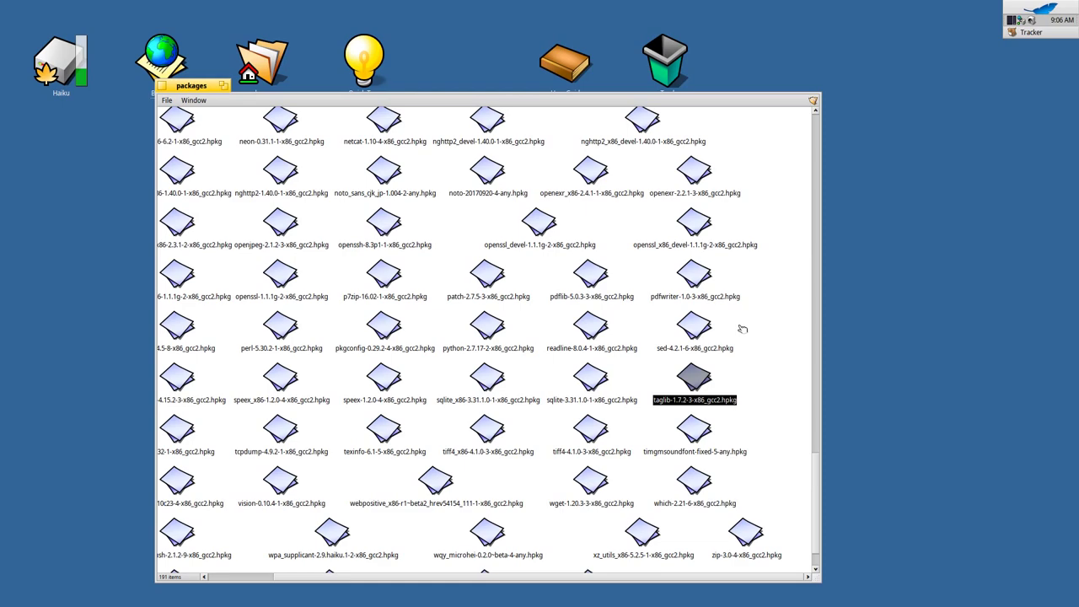
{"action": "scroll", "coordinate": [742, 329], "scroll_direction": "up", "scroll_amount": 15}
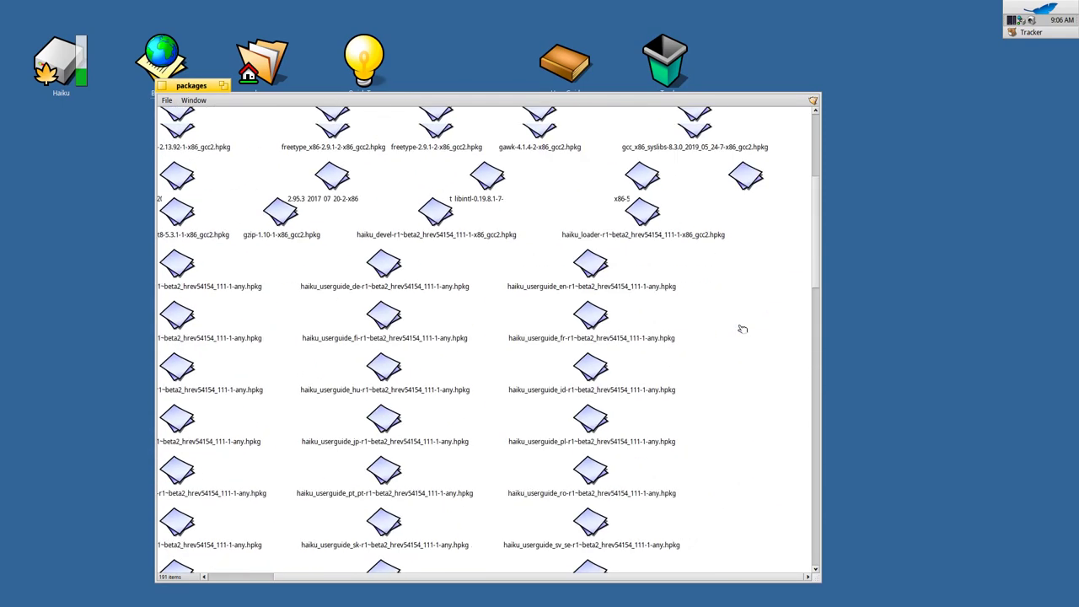
{"action": "scroll", "coordinate": [741, 329], "scroll_direction": "up", "scroll_amount": 5}
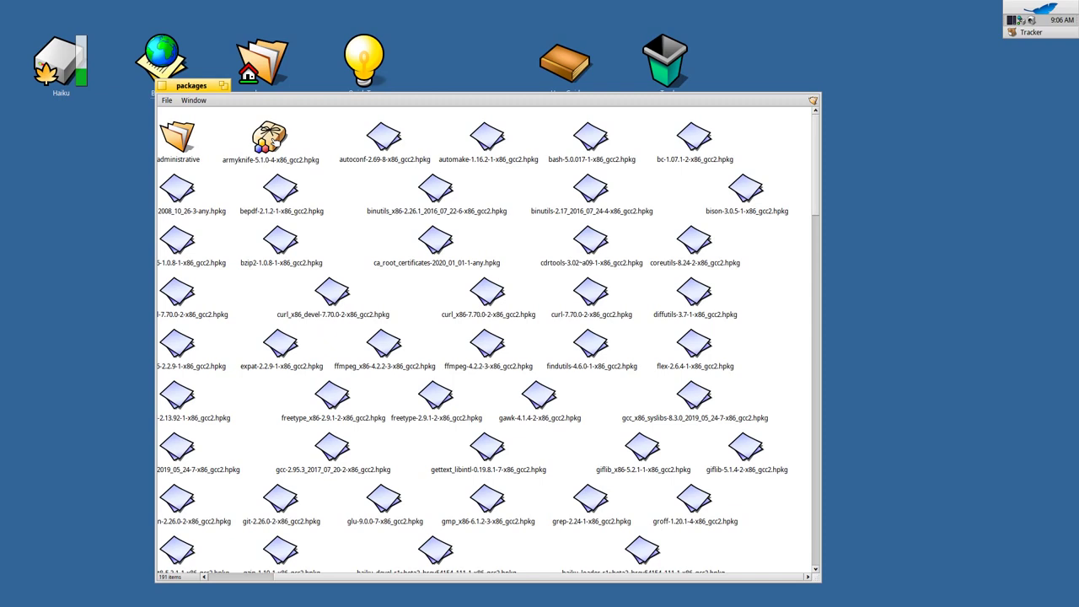
Highlight the armyknife package file, clear the selection and close the packages folder
{"action": "left_click", "coordinate": [274, 142]}
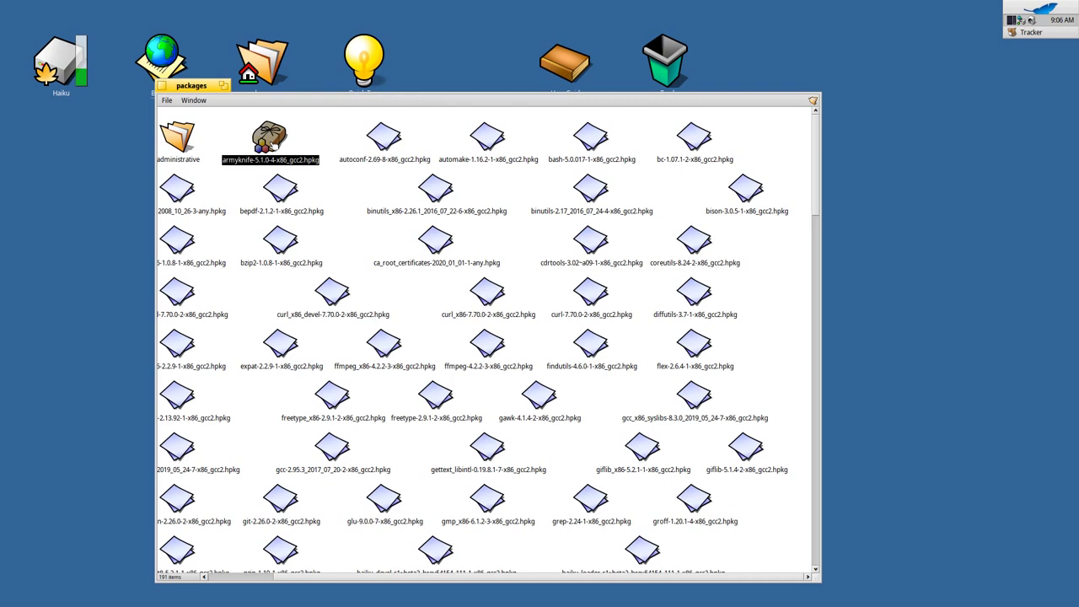
{"action": "left_click", "coordinate": [356, 230]}
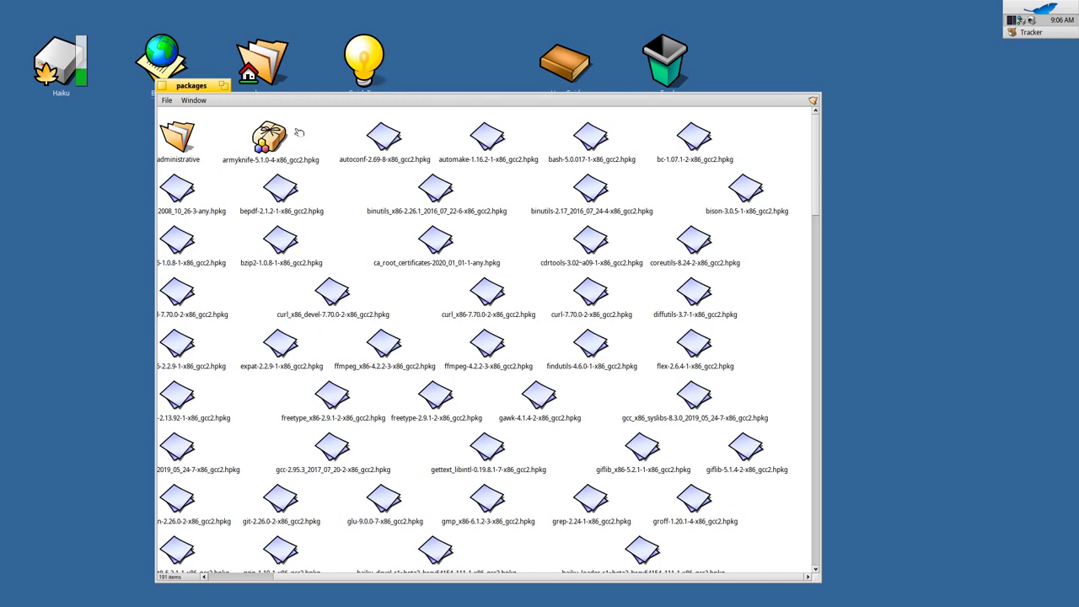
{"action": "left_click", "coordinate": [162, 87]}
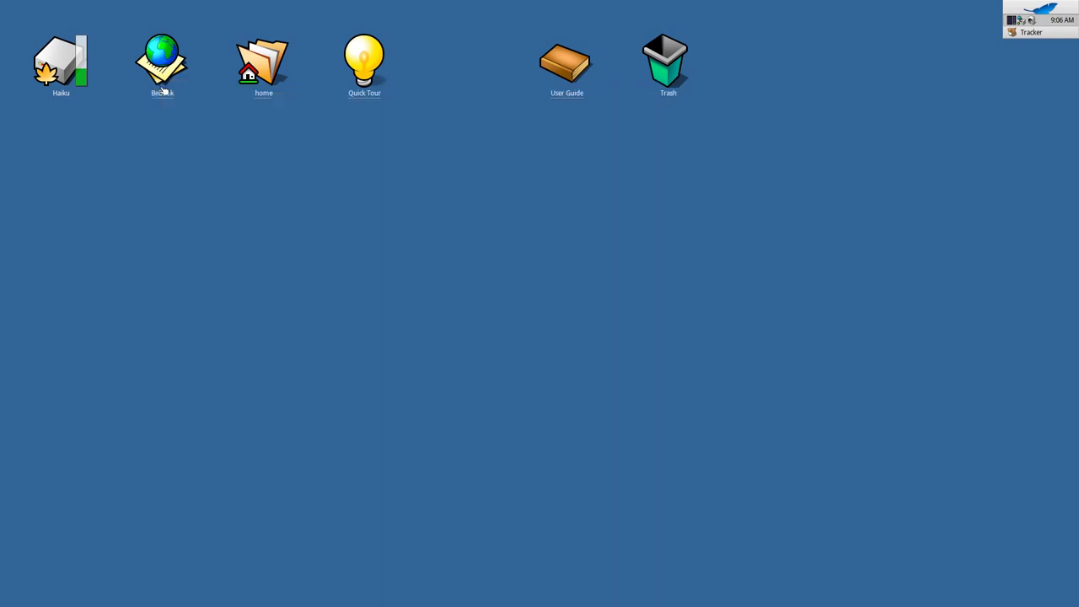
Open HaikuDepot and filter the featured packages by the Games category
{"action": "left_click", "coordinate": [1032, 8]}
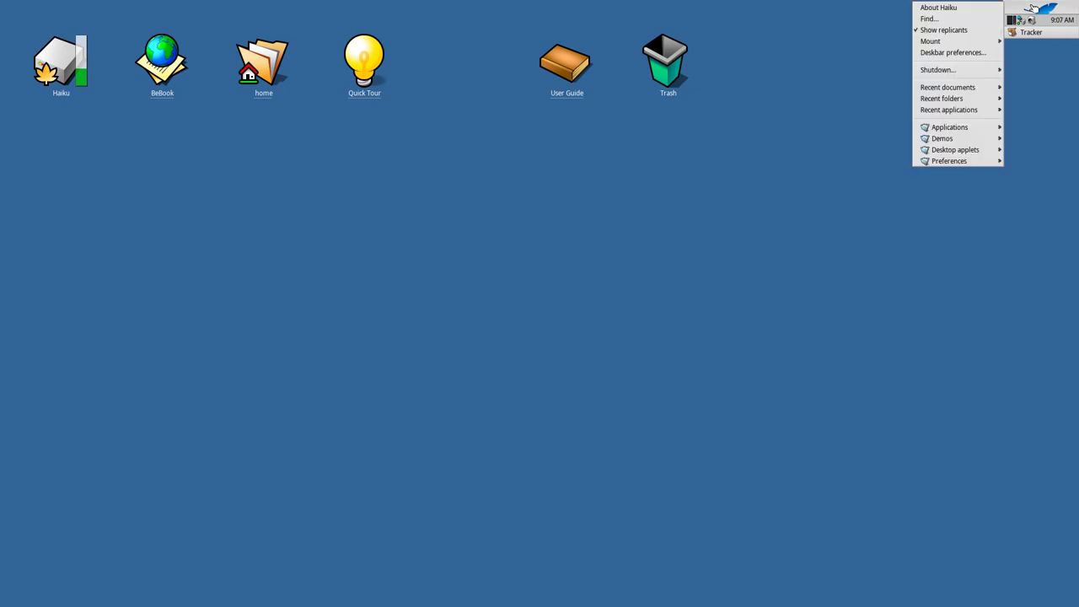
{"action": "mouse_move", "coordinate": [948, 128]}
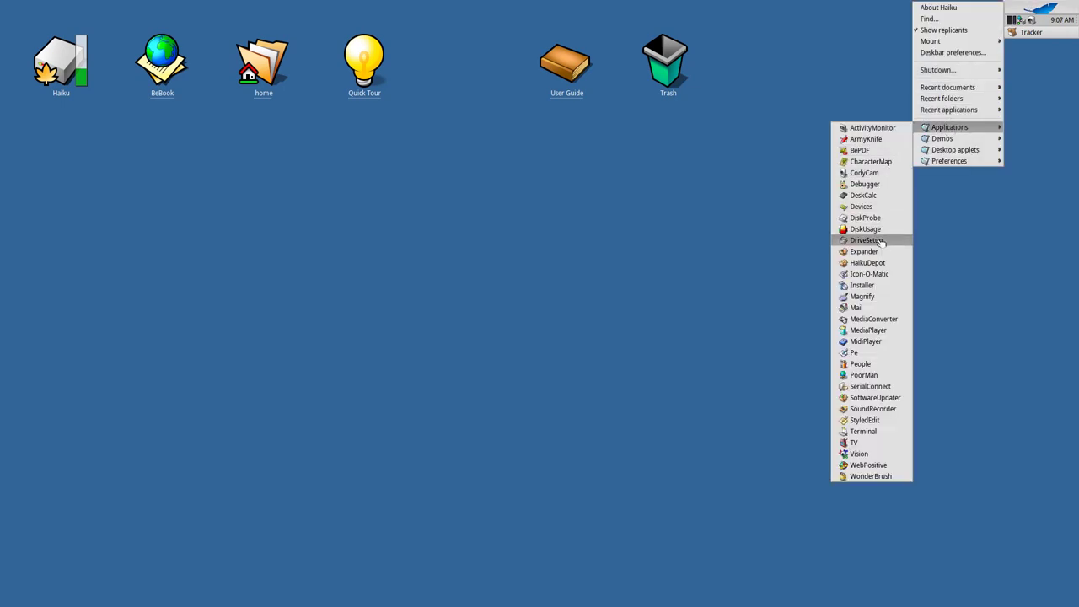
{"action": "left_click", "coordinate": [875, 267]}
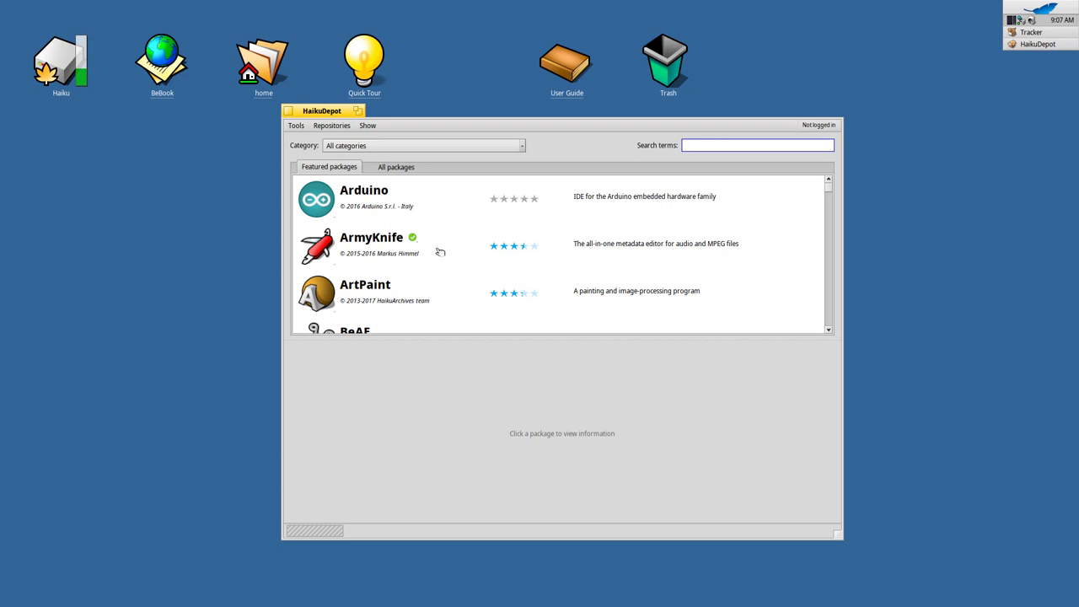
{"action": "scroll", "coordinate": [483, 263], "scroll_direction": "down", "scroll_amount": 1}
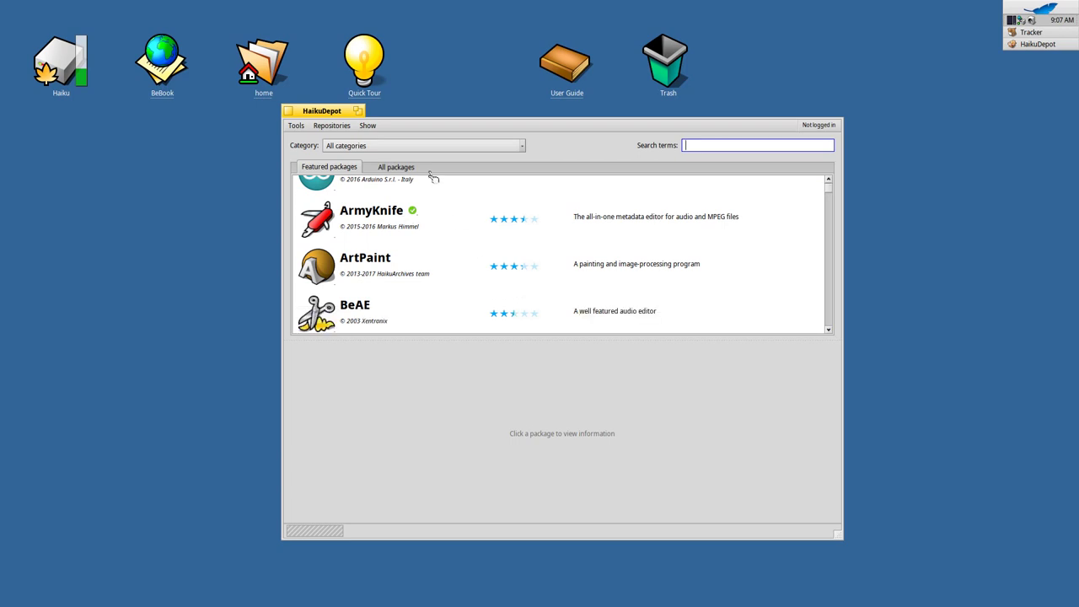
{"action": "left_click", "coordinate": [392, 149]}
{"action": "left_click", "coordinate": [385, 207]}
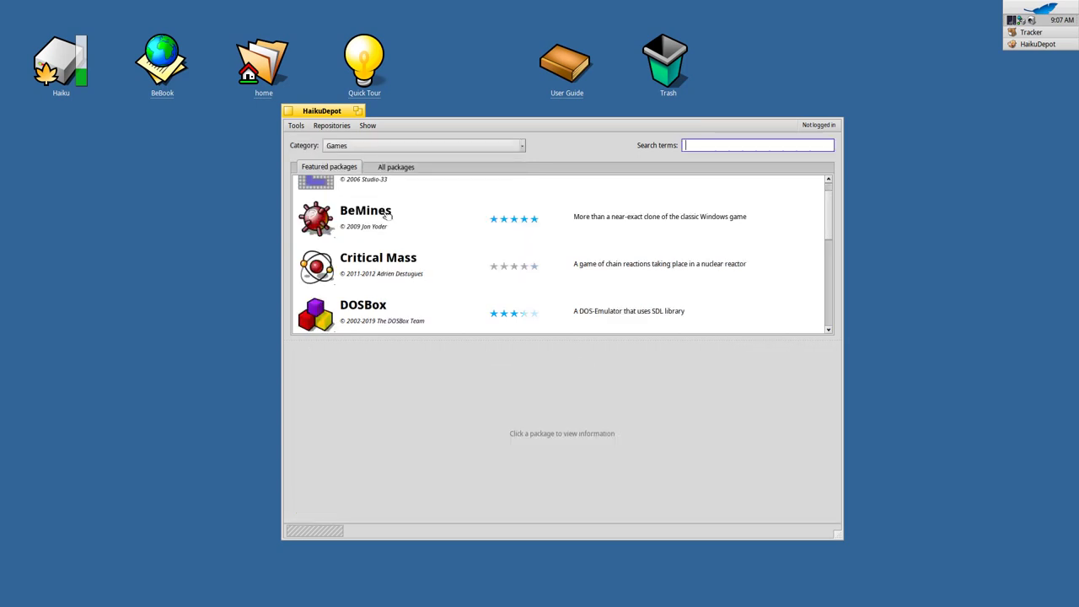
Browse the featured games and show the description of the Flare package
{"action": "scroll", "coordinate": [452, 250], "scroll_direction": "up", "scroll_amount": 1}
{"action": "scroll", "coordinate": [452, 250], "scroll_direction": "down", "scroll_amount": 4}
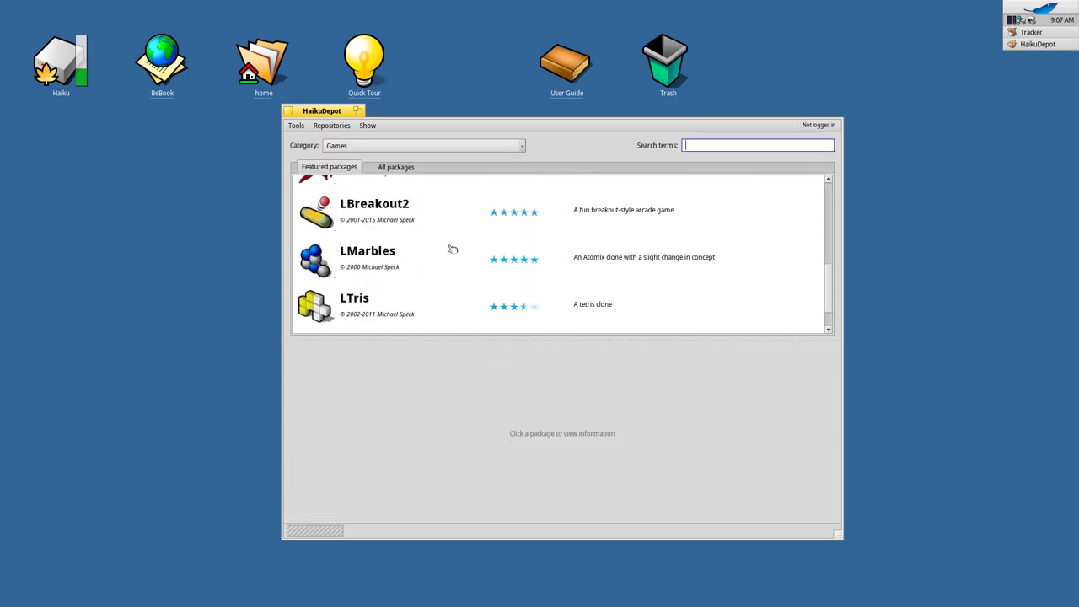
{"action": "scroll", "coordinate": [452, 249], "scroll_direction": "up", "scroll_amount": 1}
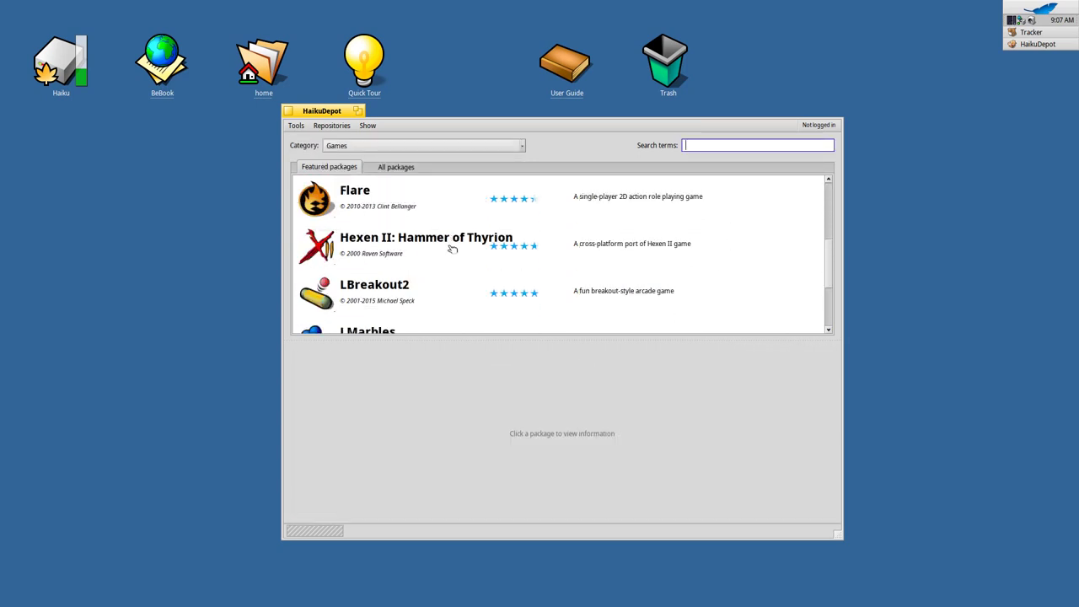
{"action": "left_click", "coordinate": [408, 208]}
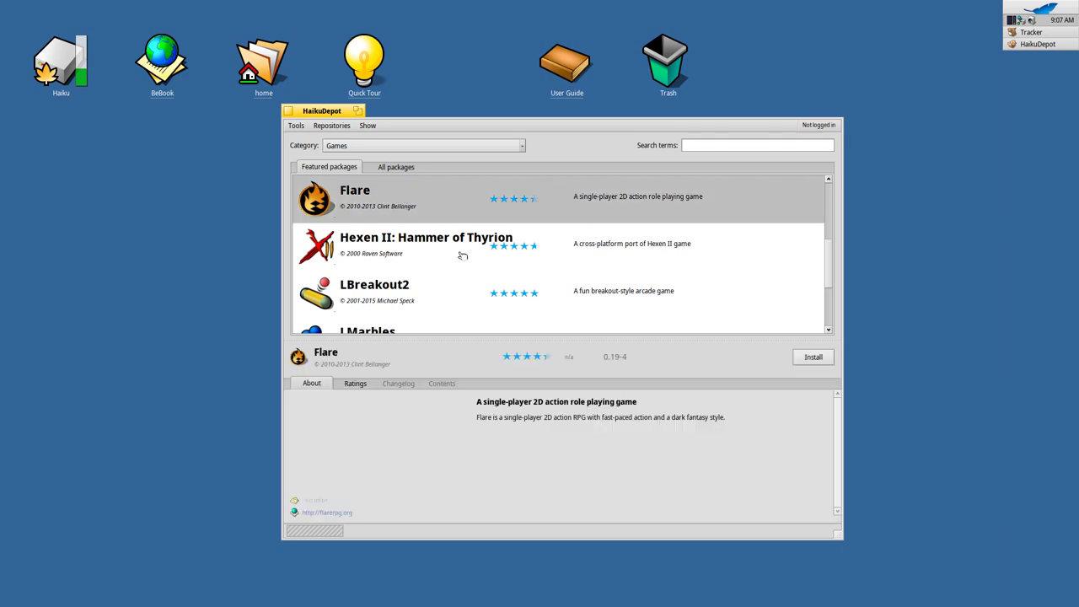
{"action": "scroll", "coordinate": [460, 256], "scroll_direction": "down", "scroll_amount": 3}
{"action": "scroll", "coordinate": [462, 255], "scroll_direction": "down", "scroll_amount": 1}
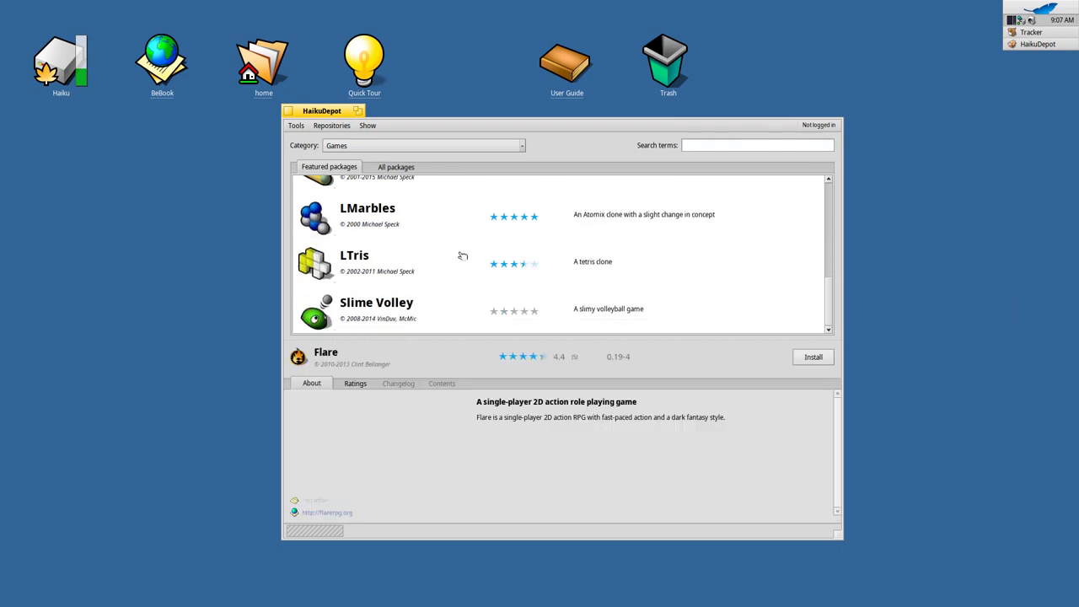
{"action": "scroll", "coordinate": [462, 255], "scroll_direction": "up", "scroll_amount": 5}
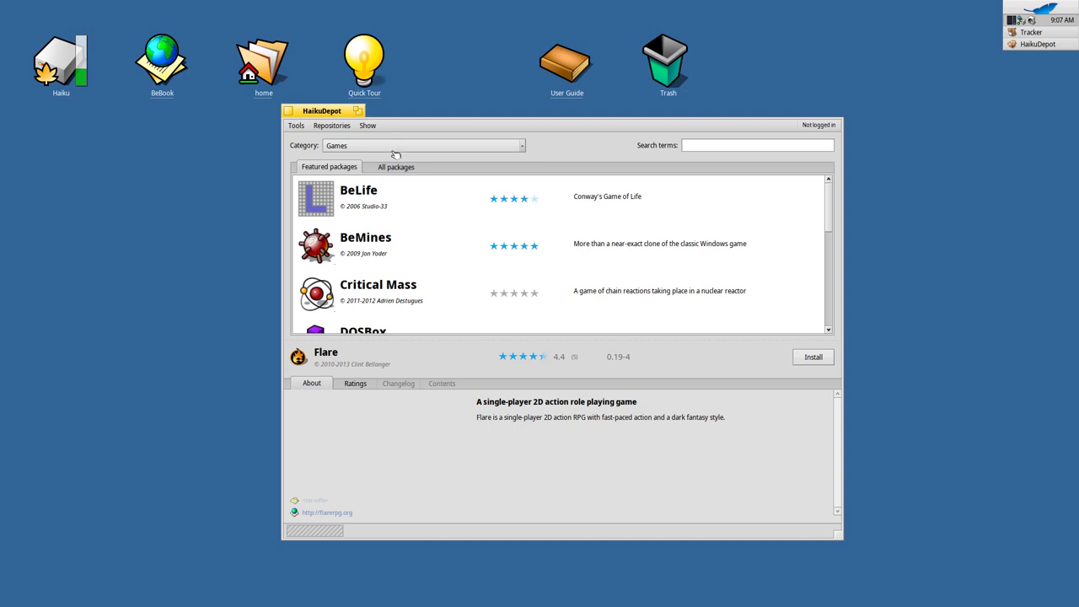
Switch the package category to Video and show the description of Clockwerk
{"action": "left_click", "coordinate": [395, 150]}
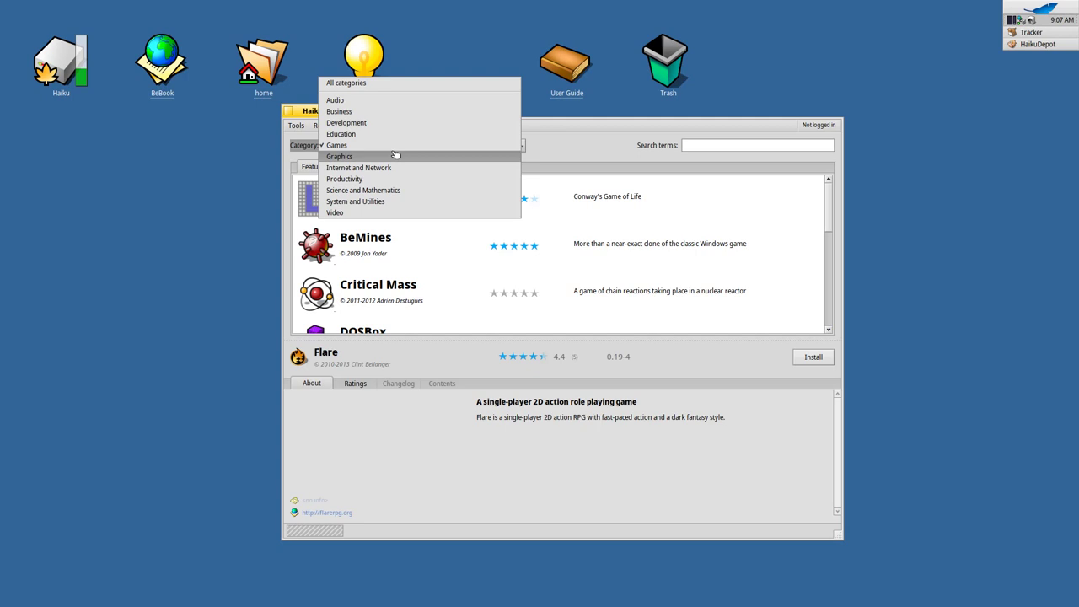
{"action": "left_click", "coordinate": [395, 212]}
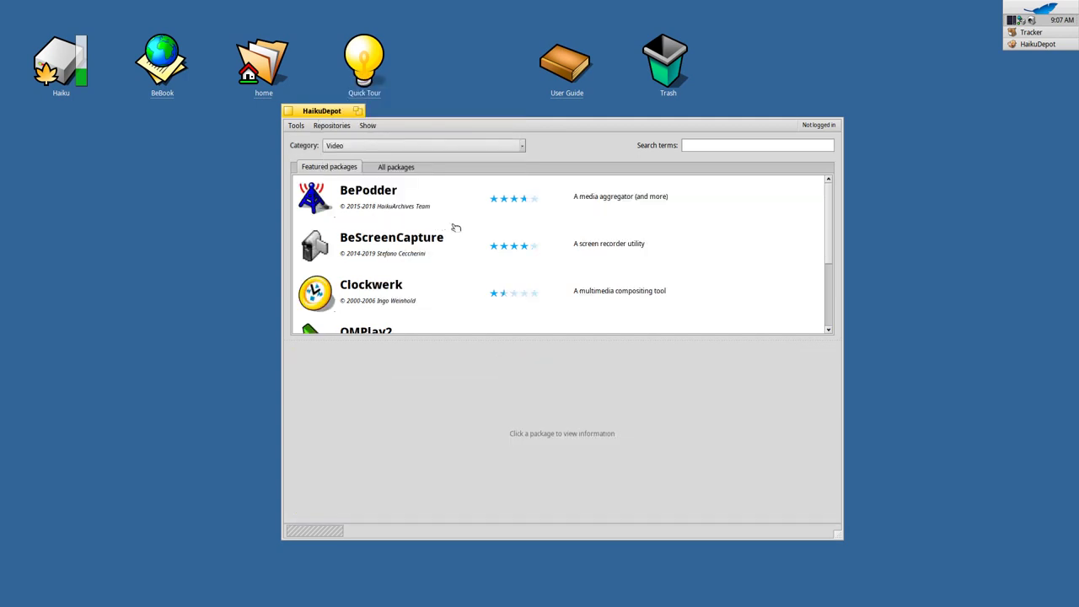
{"action": "scroll", "coordinate": [455, 226], "scroll_direction": "down", "scroll_amount": 2}
{"action": "left_click", "coordinate": [407, 197]}
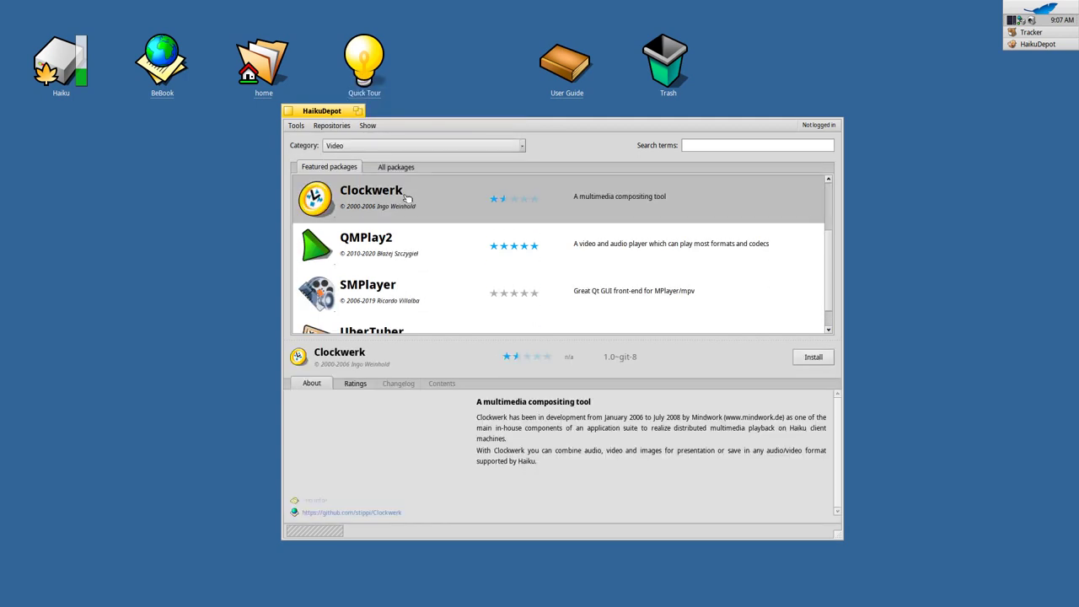
{"action": "scroll", "coordinate": [441, 256], "scroll_direction": "down", "scroll_amount": 1}
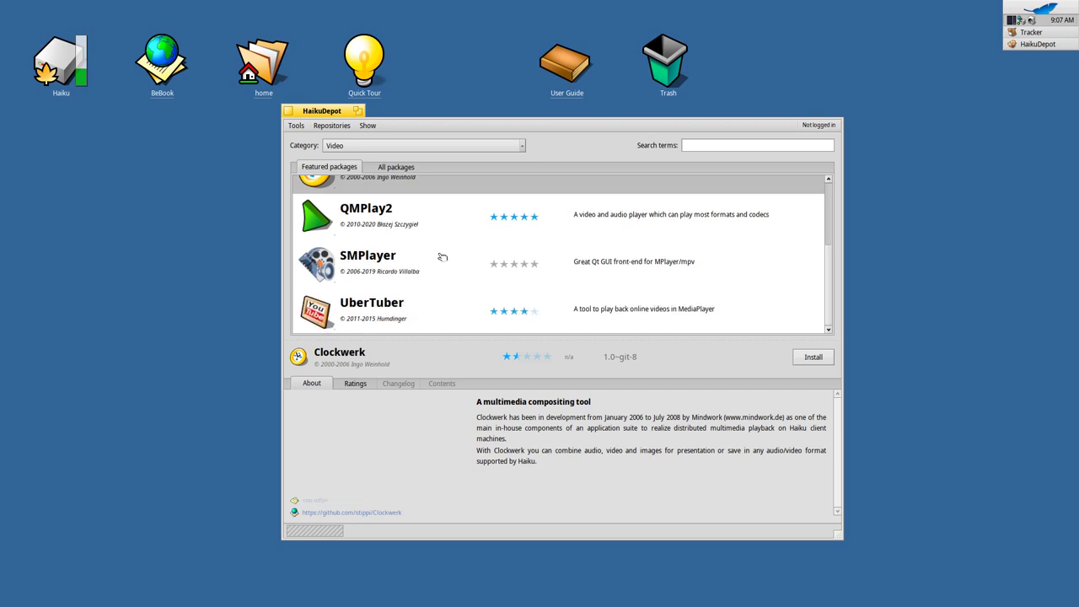
Show UberTuber's details, view both of its screenshots, and close the screenshot viewer and HaikuDepot
{"action": "left_click", "coordinate": [376, 312]}
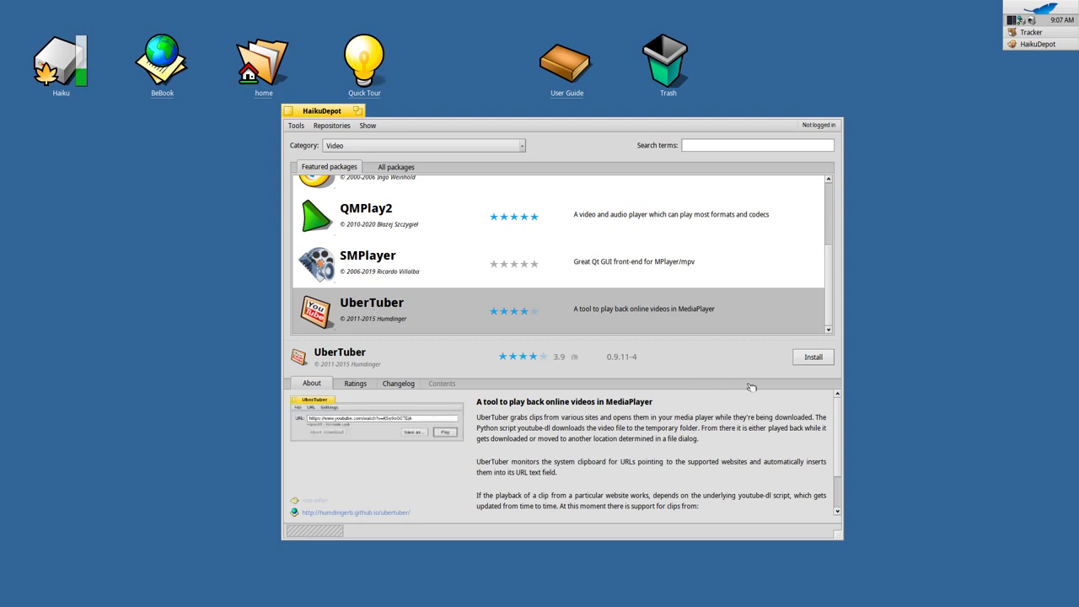
{"action": "left_click", "coordinate": [353, 426]}
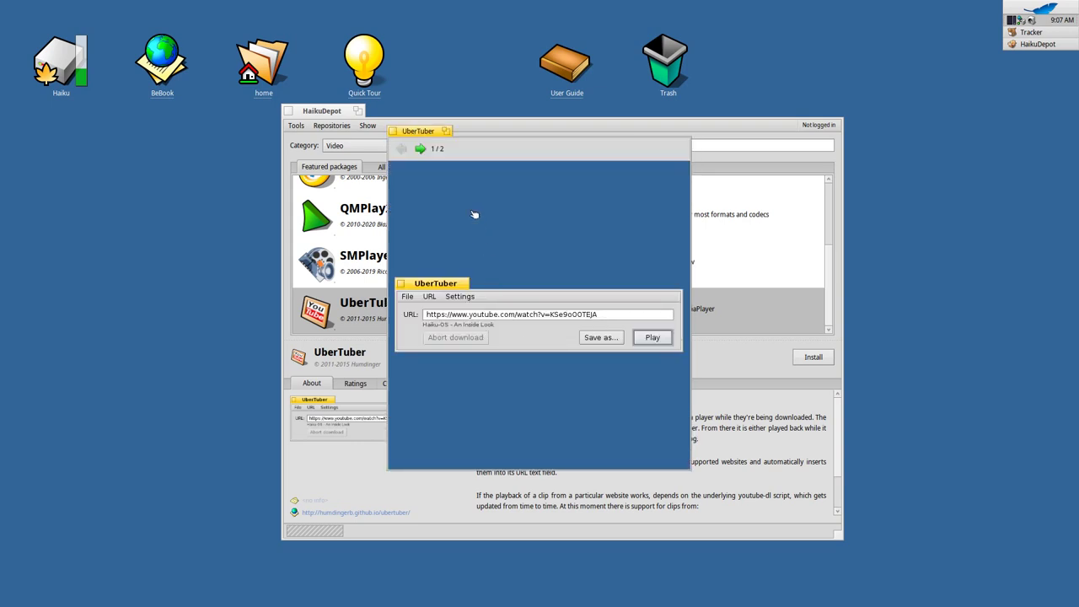
{"action": "left_click", "coordinate": [421, 150]}
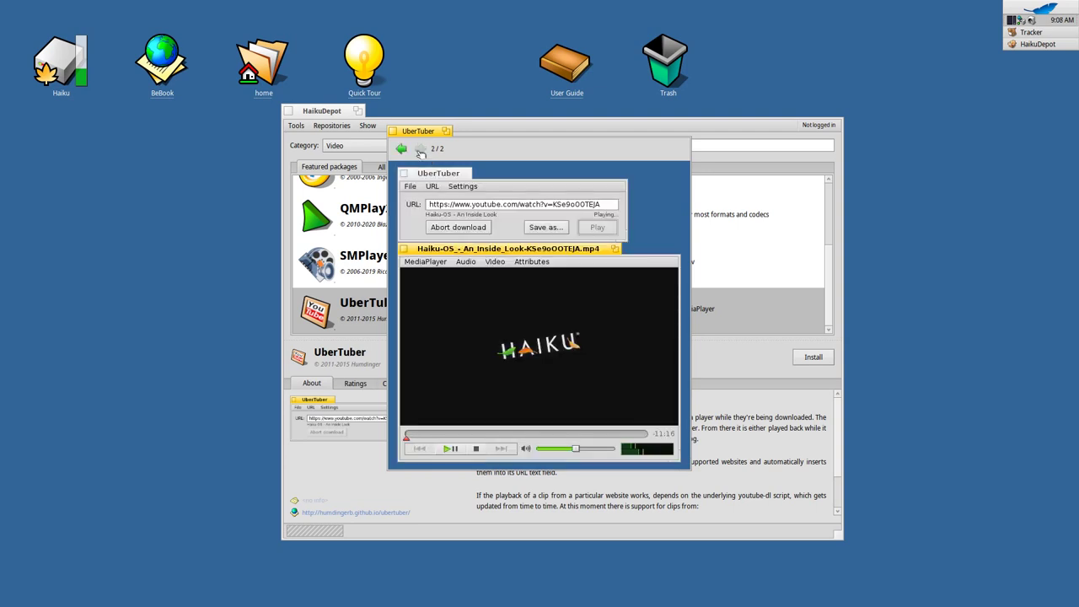
{"action": "left_click", "coordinate": [395, 132]}
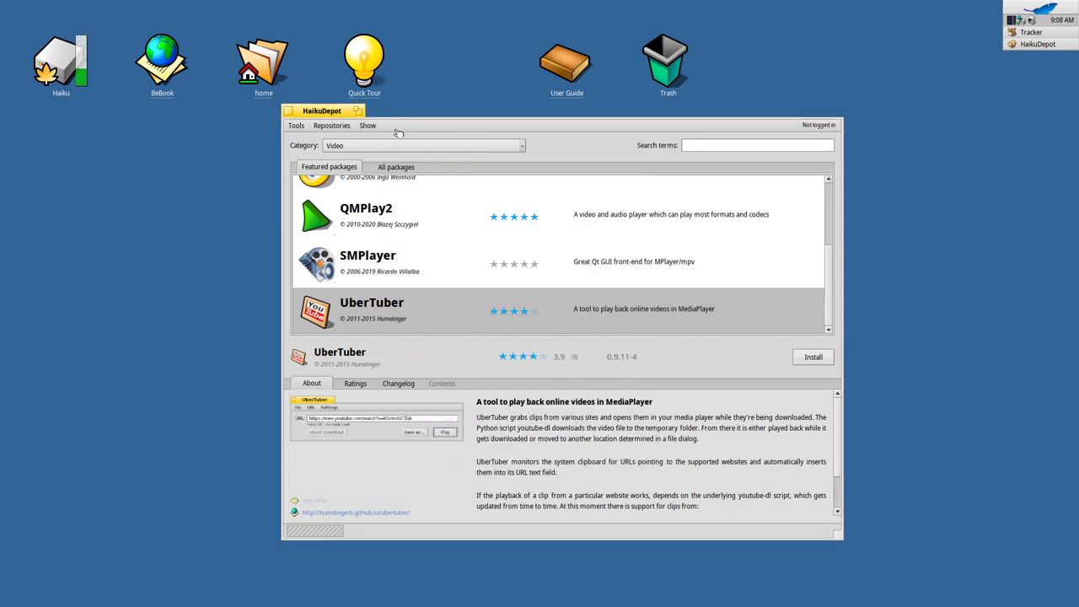
{"action": "left_click", "coordinate": [289, 110]}
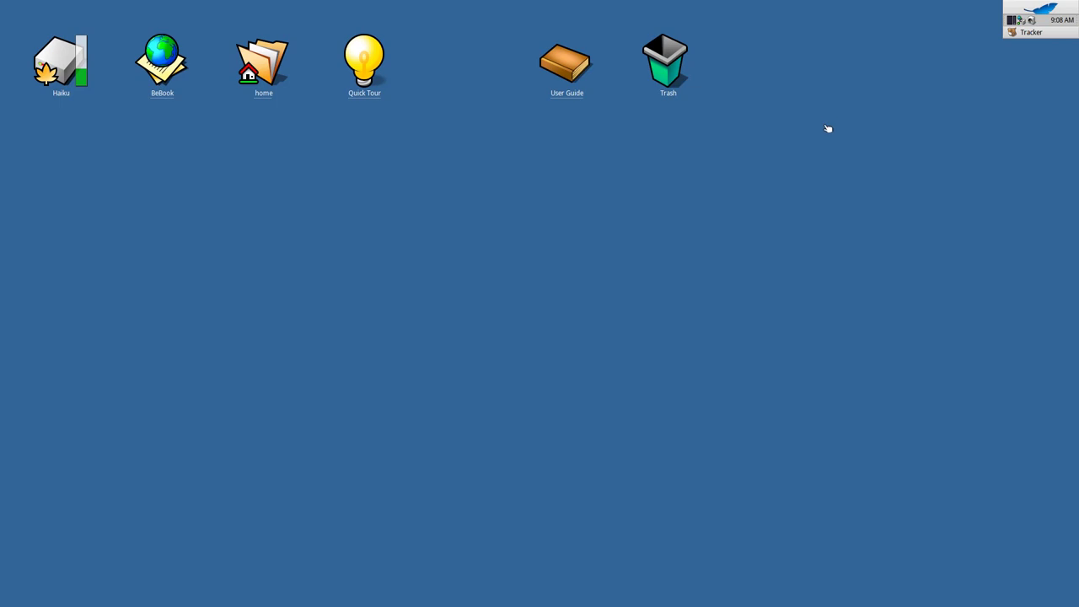
Open the About Haiku window to view the system information
{"action": "left_click", "coordinate": [1038, 8]}
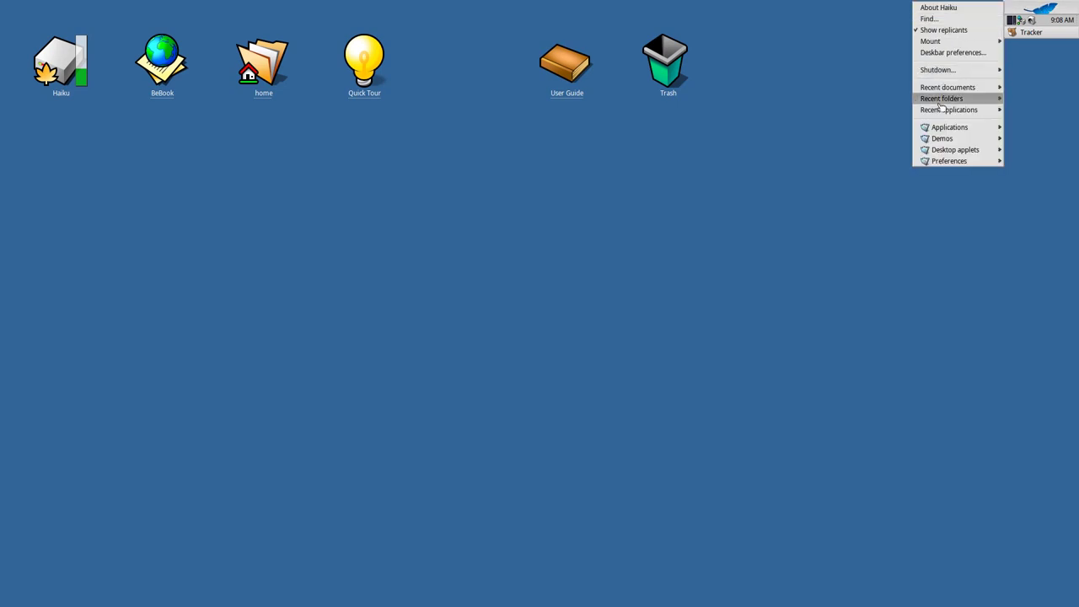
{"action": "mouse_move", "coordinate": [937, 128]}
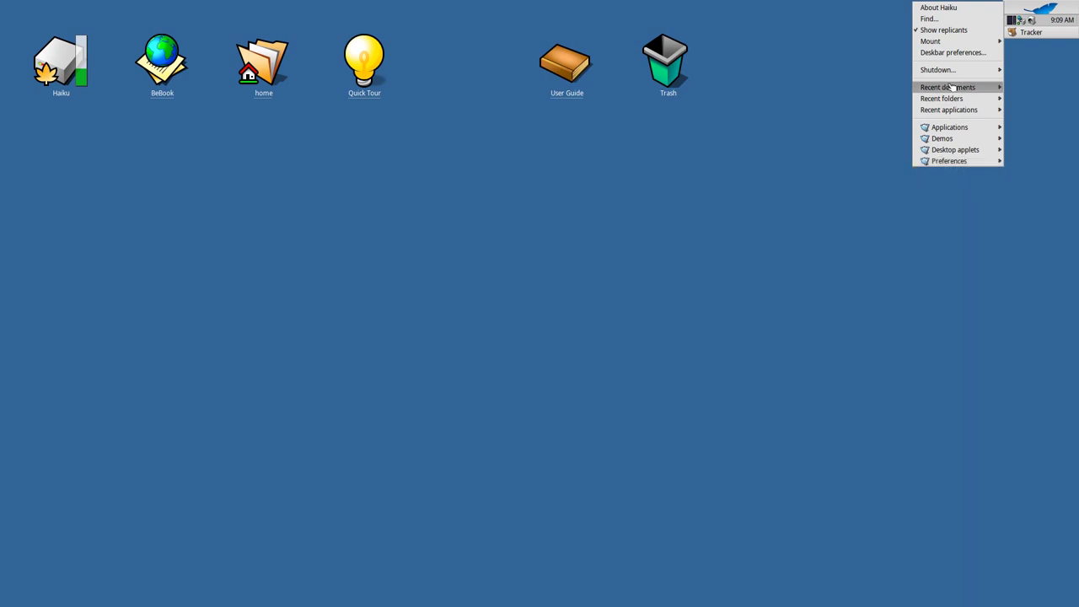
{"action": "left_click", "coordinate": [956, 6]}
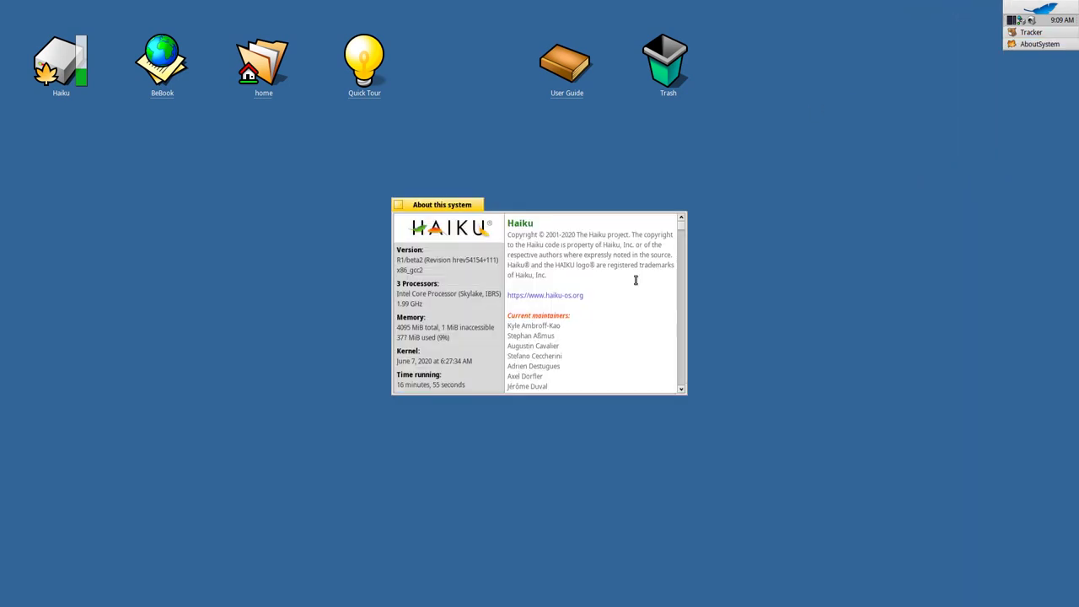